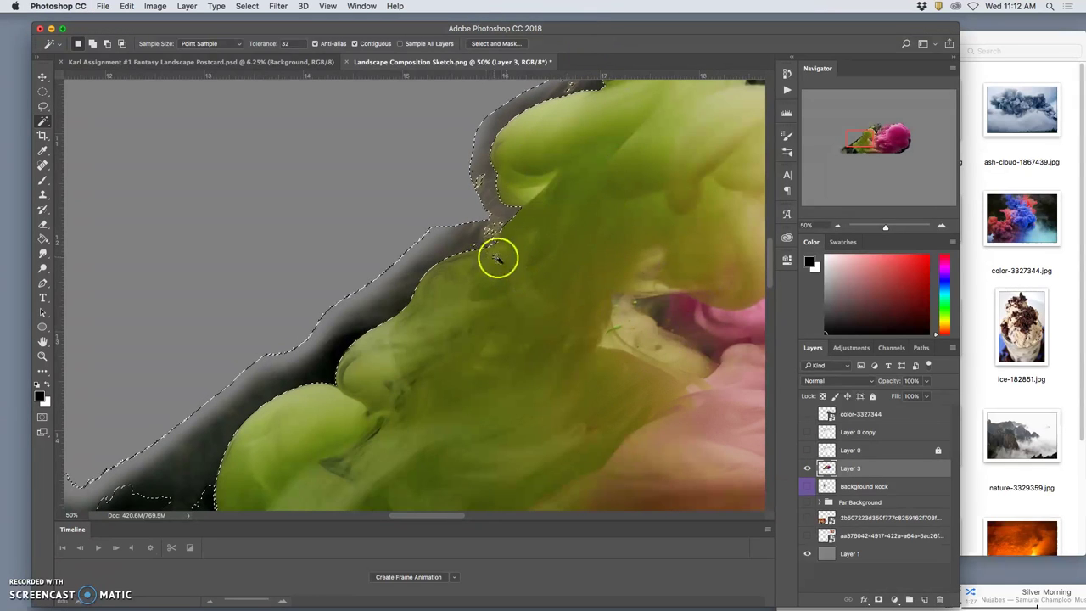
Undo the fringe deletion to restore the selection, then zoom out.
key("Delete")
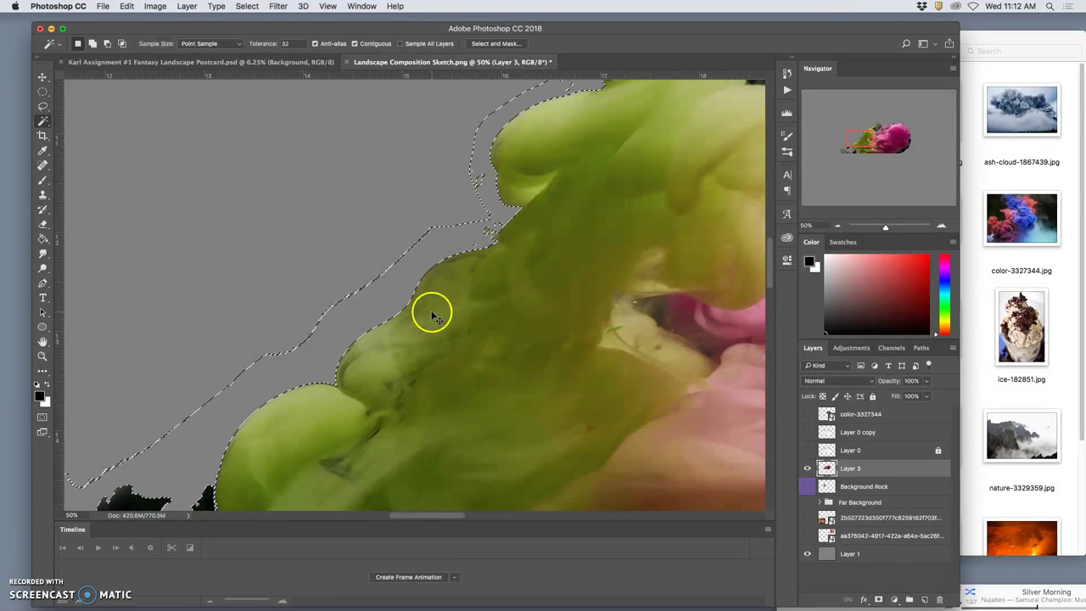
key("super+d")
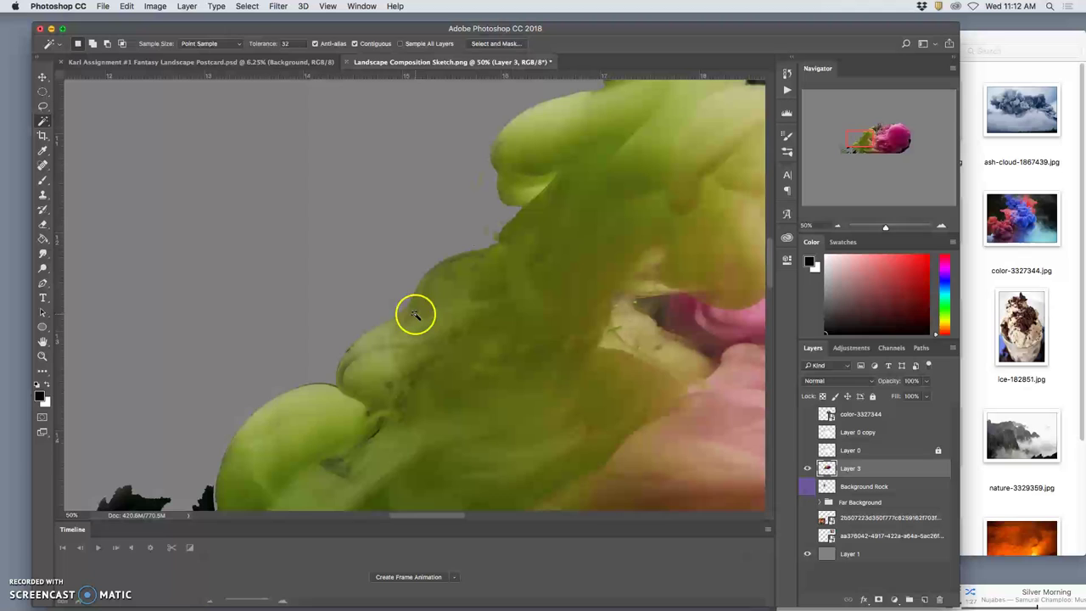
key("super+alt+z")
key("super+alt+z")
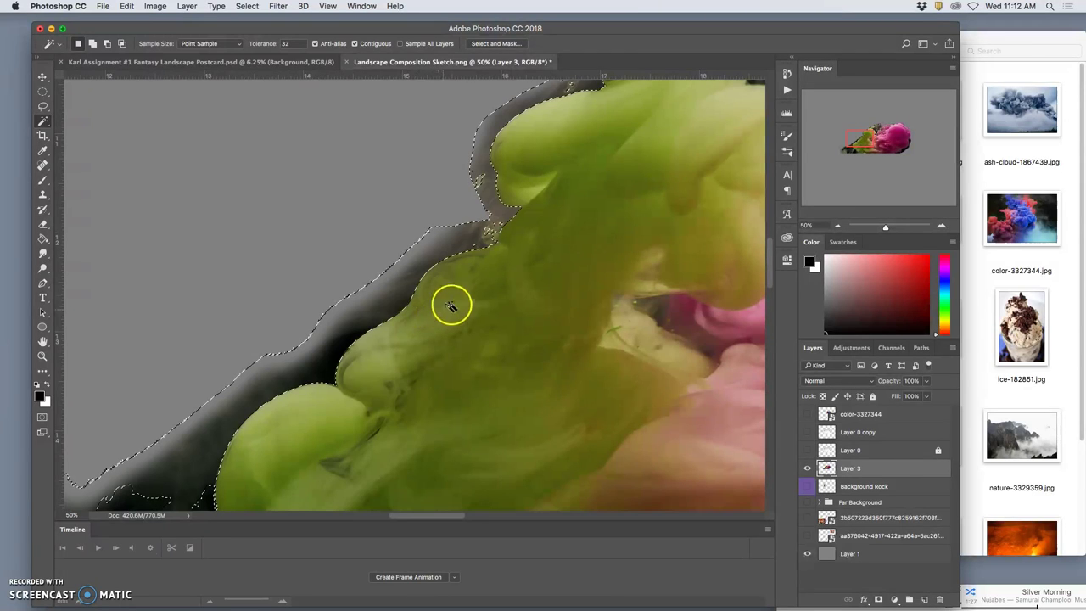
key("super+d")
key("super+minus")
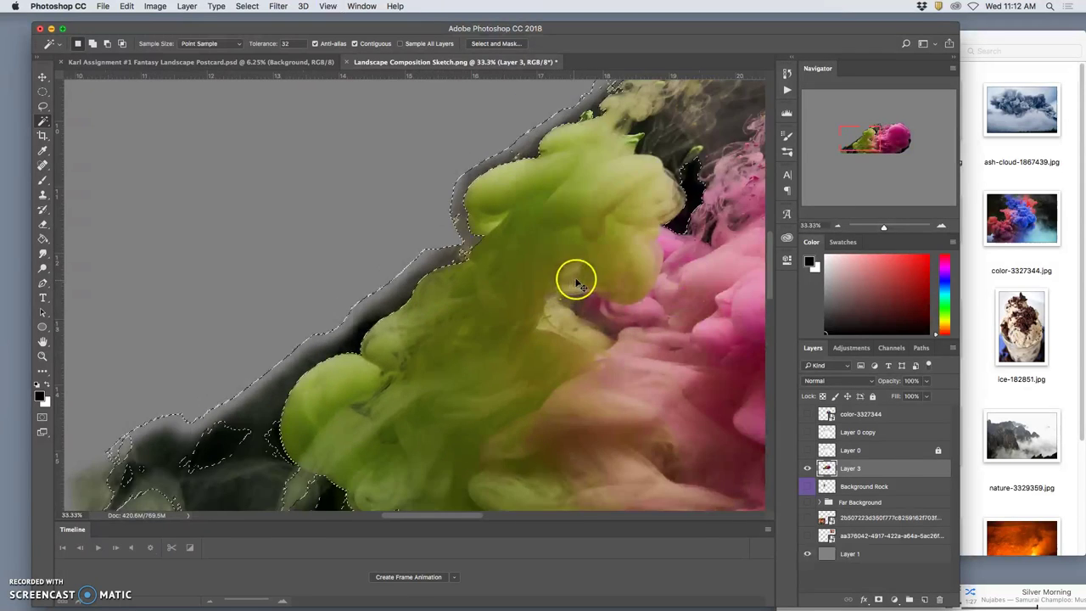
Add the dark smoke along the ink cloud's left edge and top to the Magic Wand selection.
left_click(641, 176)
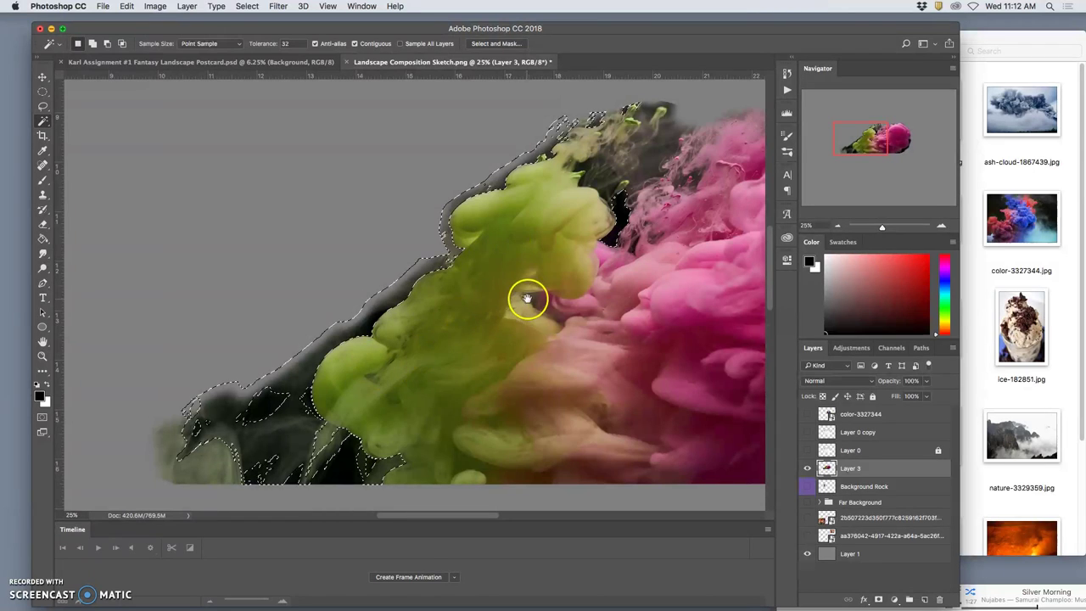
left_click_drag(529, 296, 523, 243)
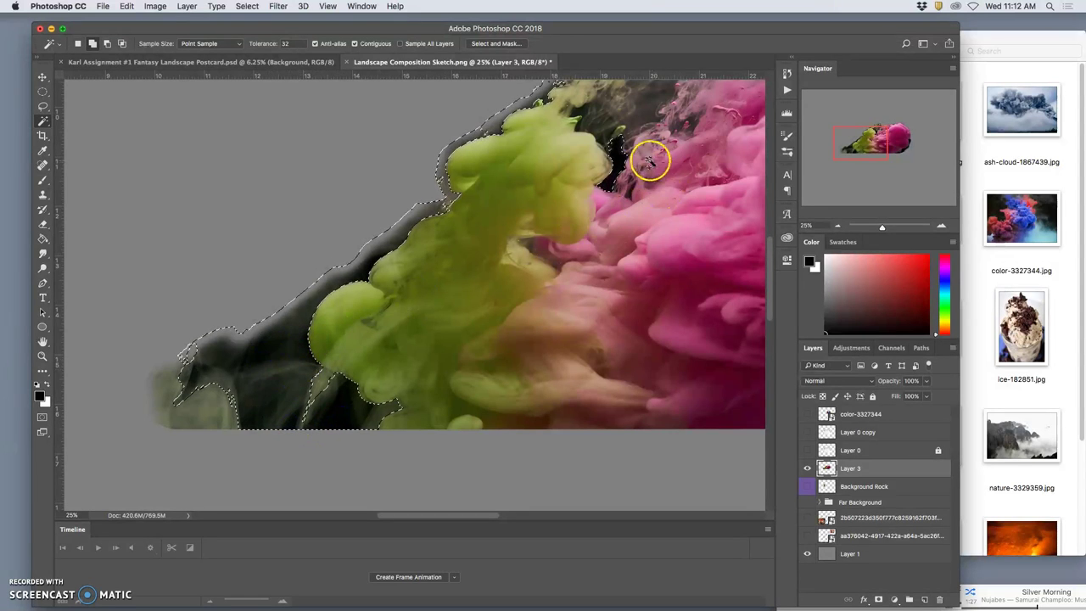
left_click(643, 113)
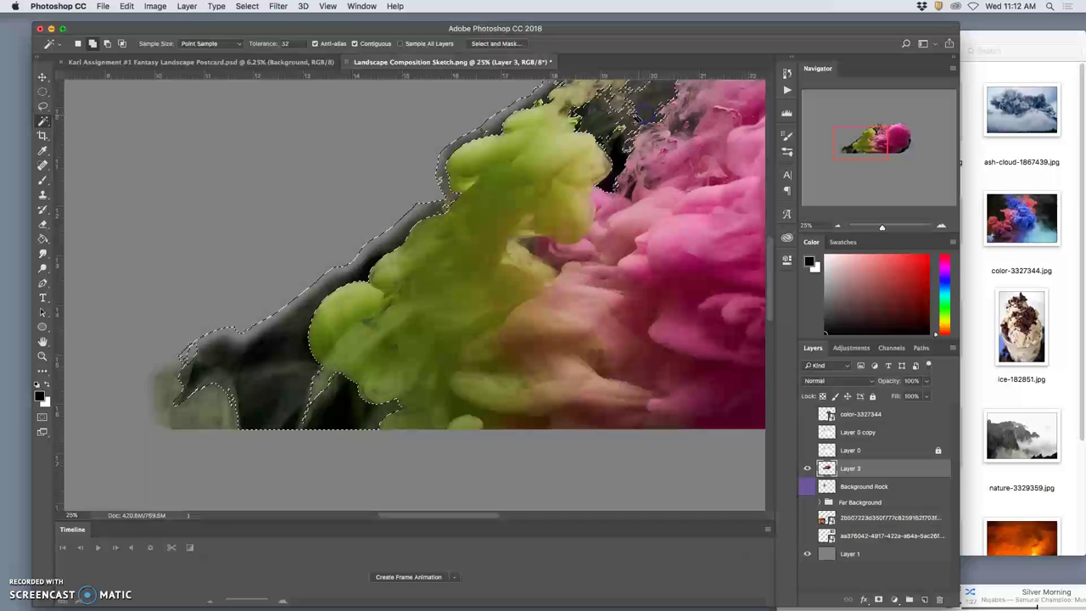
left_click(692, 121)
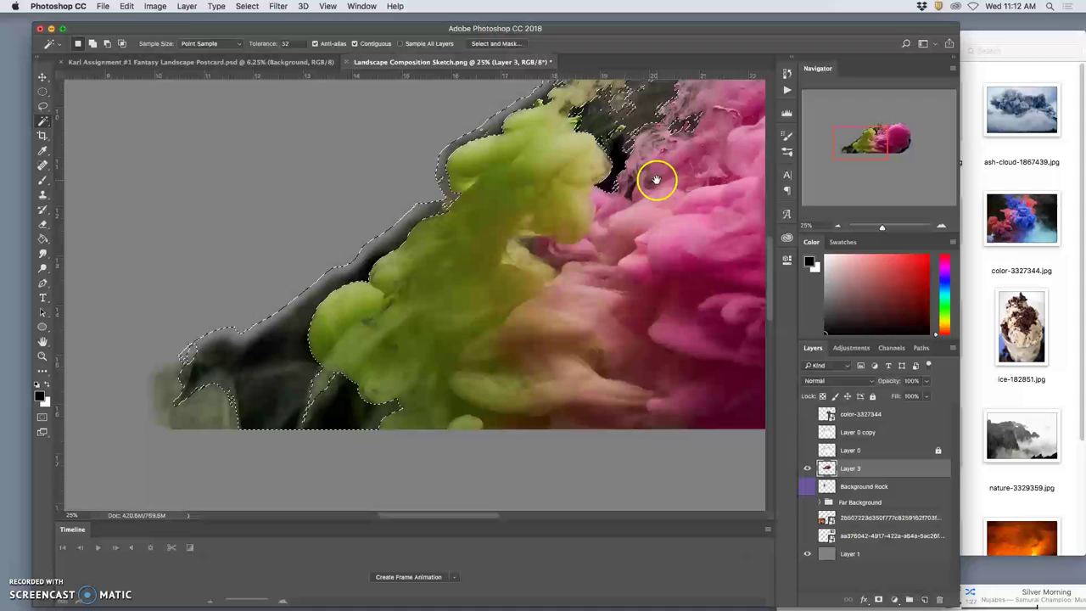
Add the black smoke at bottom right, the pink cloud's top gap and the wispy smoke.
left_click_drag(655, 175, 515, 221)
scroll(600, 254, "down", 5)
scroll(601, 255, "right", 6)
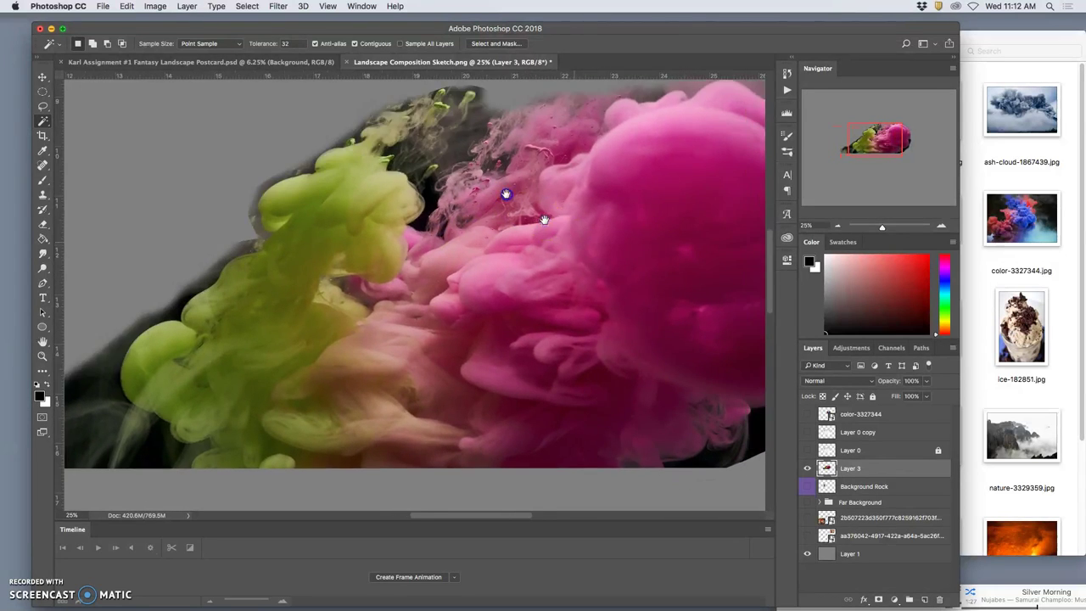
left_click(626, 393)
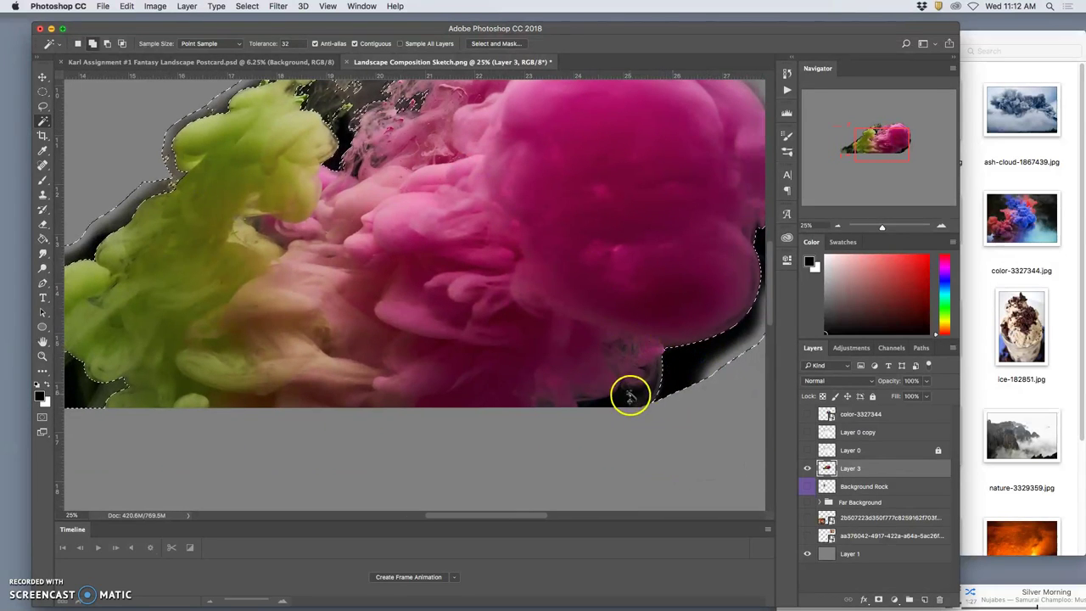
left_click(659, 386)
left_click(689, 368)
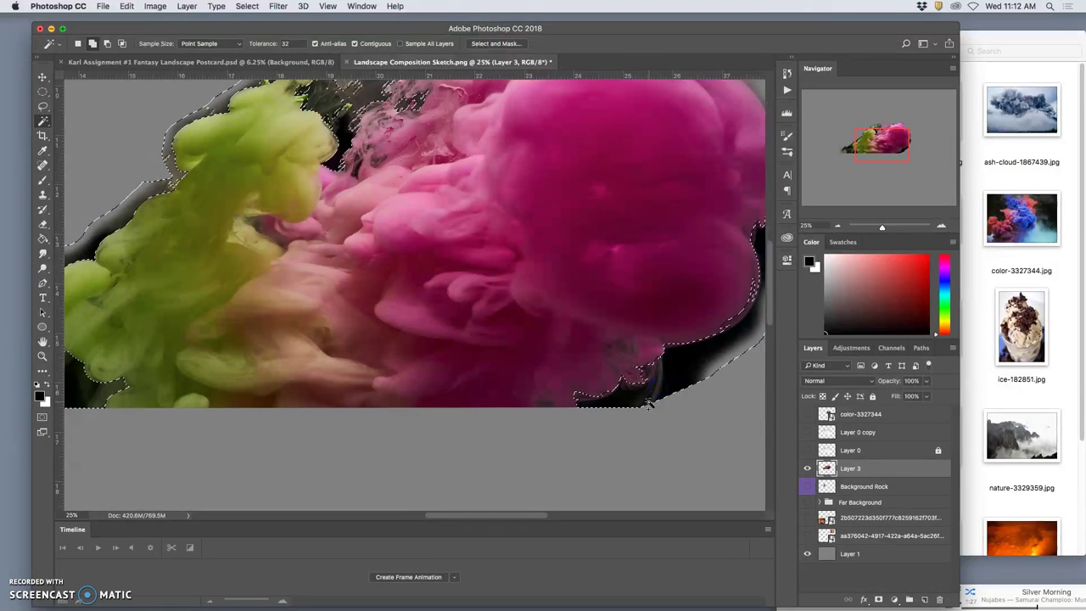
scroll(708, 320, "up", 4)
scroll(614, 332, "right", 3)
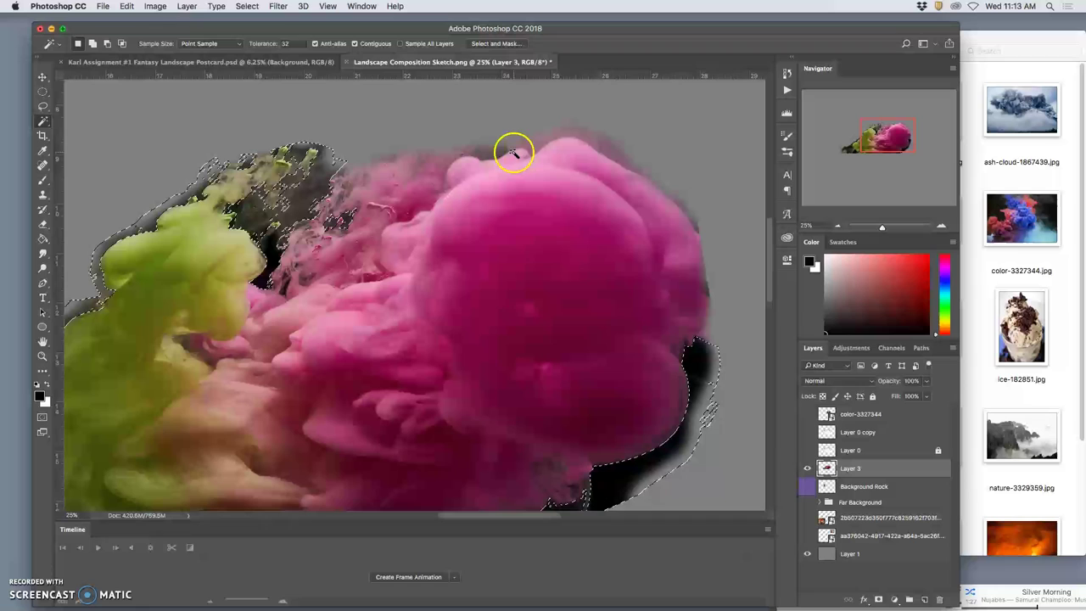
left_click(499, 153, "shift")
left_click(337, 159, "shift")
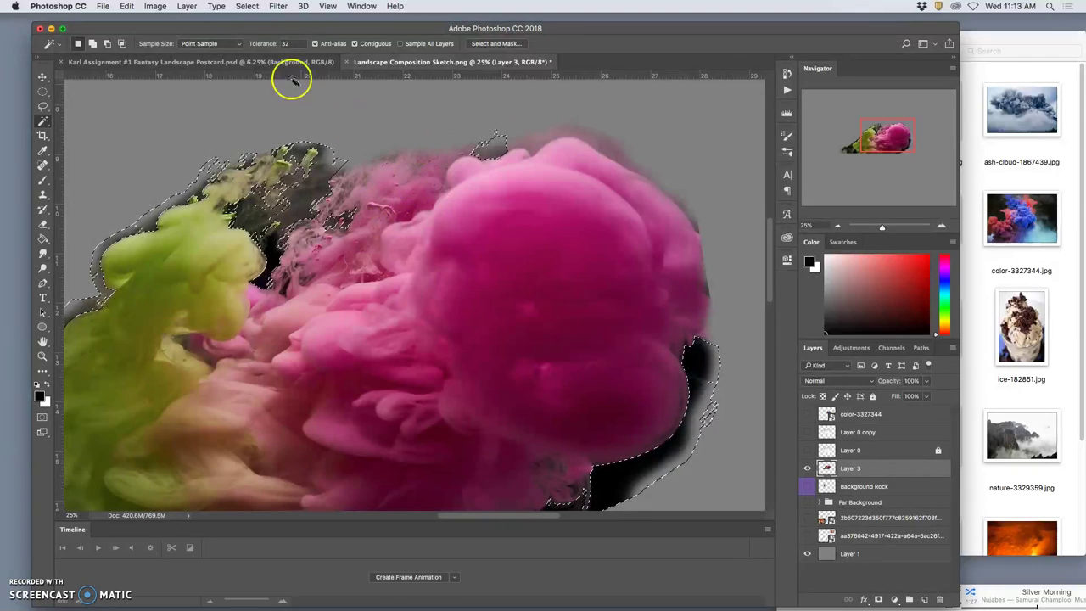
left_click_drag(252, 29, 260, 22)
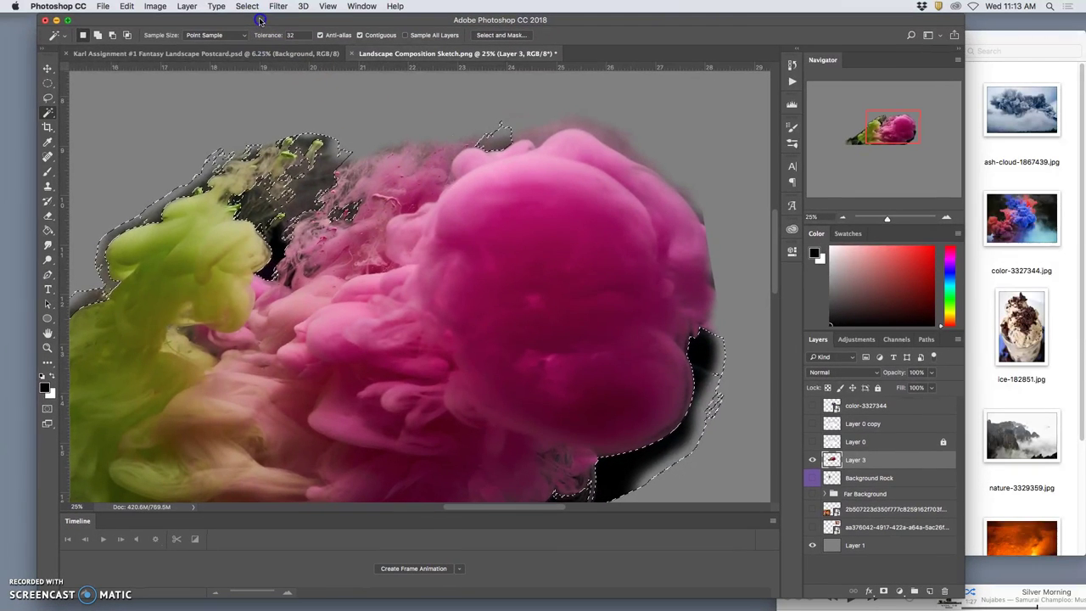
In Select and Mask, apply 5 px radius, 20.9 px feather and +5% shift edge, remembering settings.
left_click(503, 35)
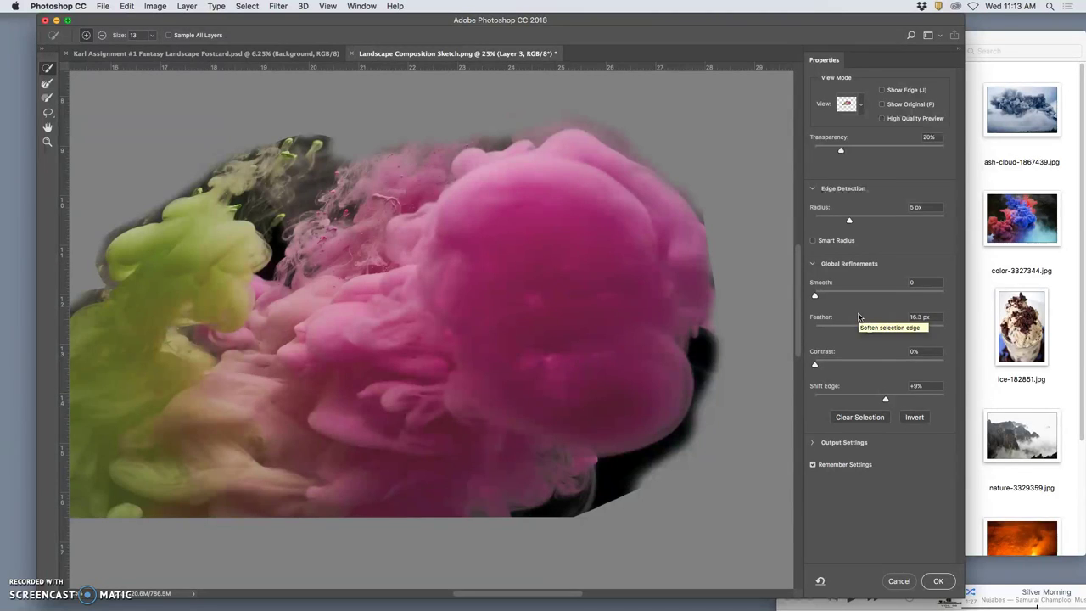
left_click(880, 251)
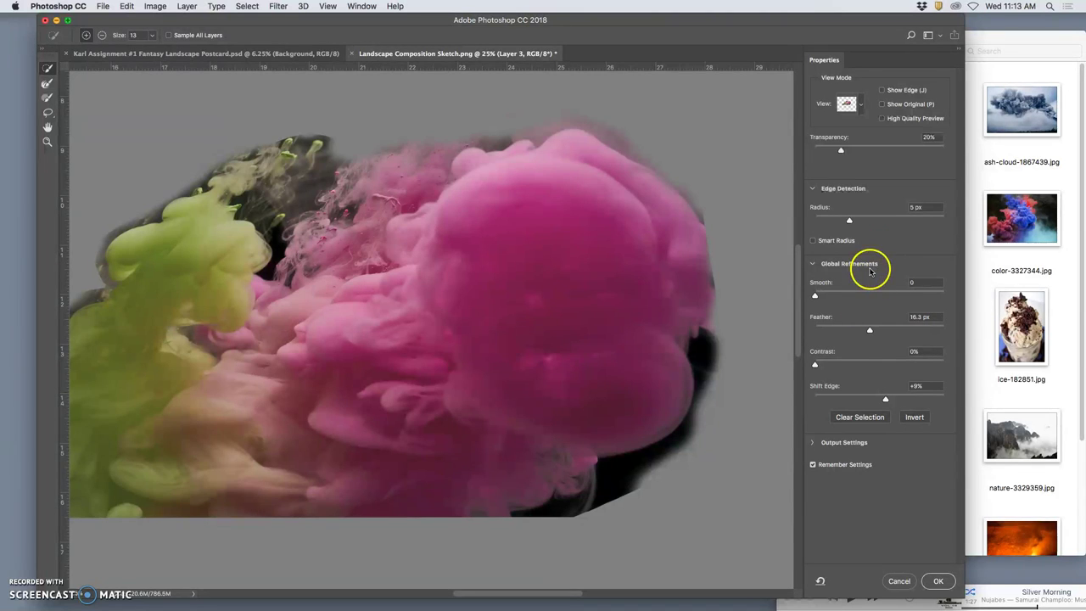
key("bracketleft")
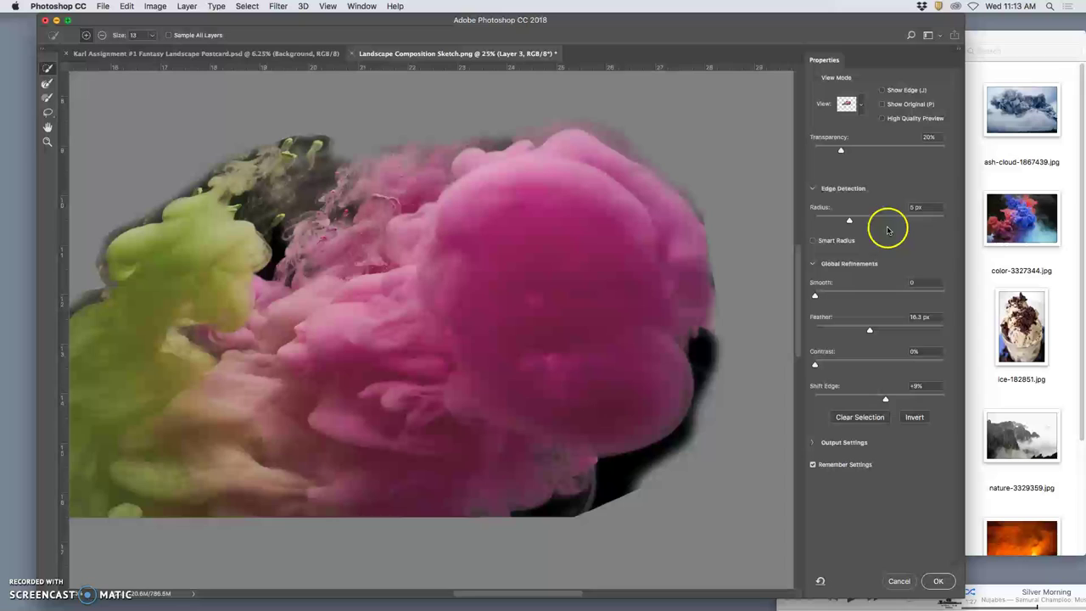
key("bracketright")
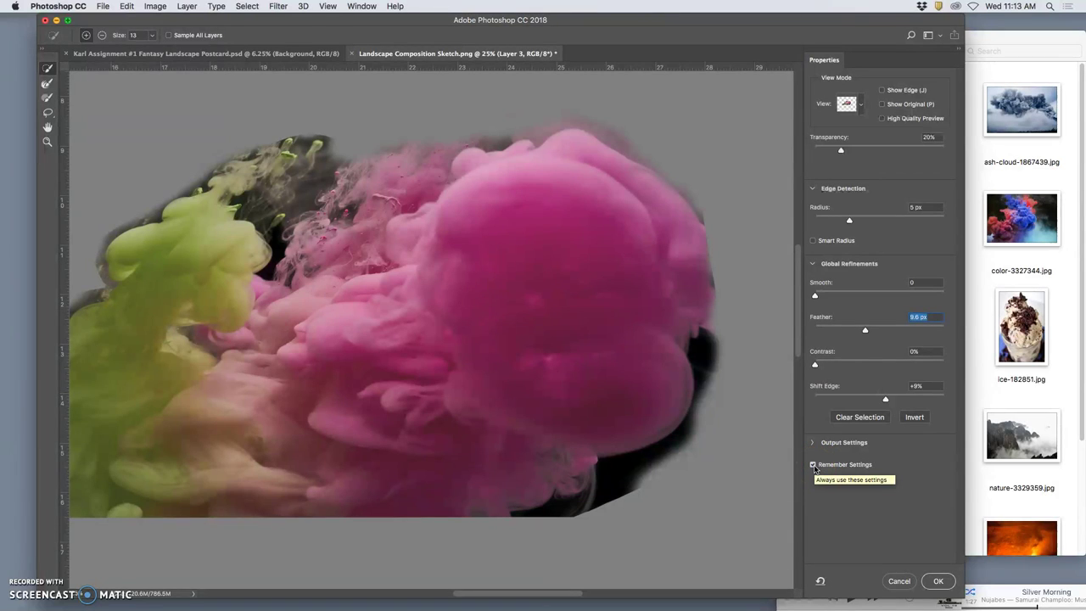
left_click(814, 465)
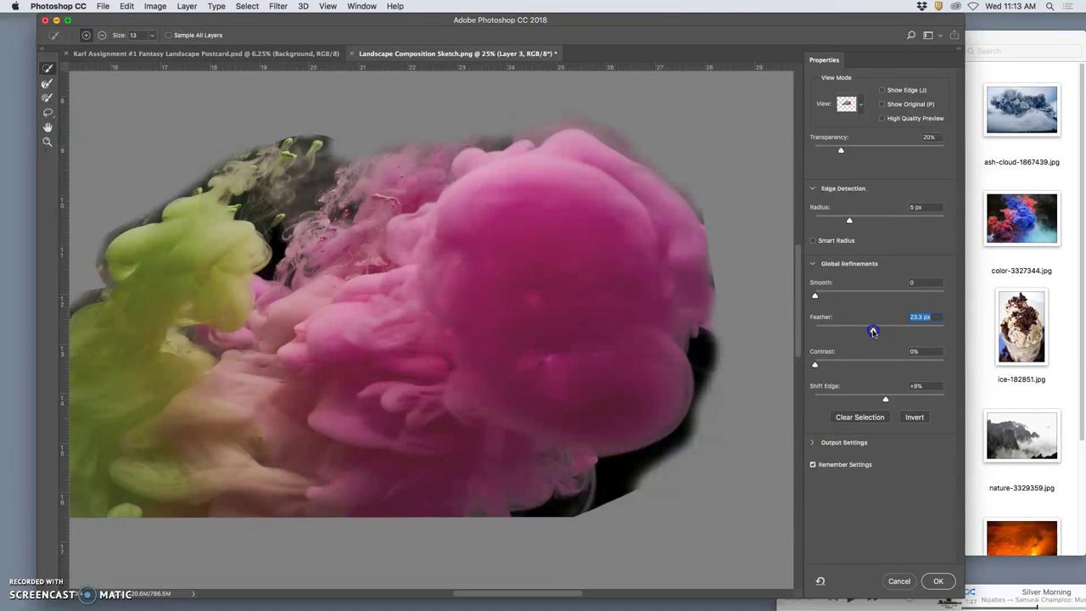
left_click_drag(873, 331, 874, 331)
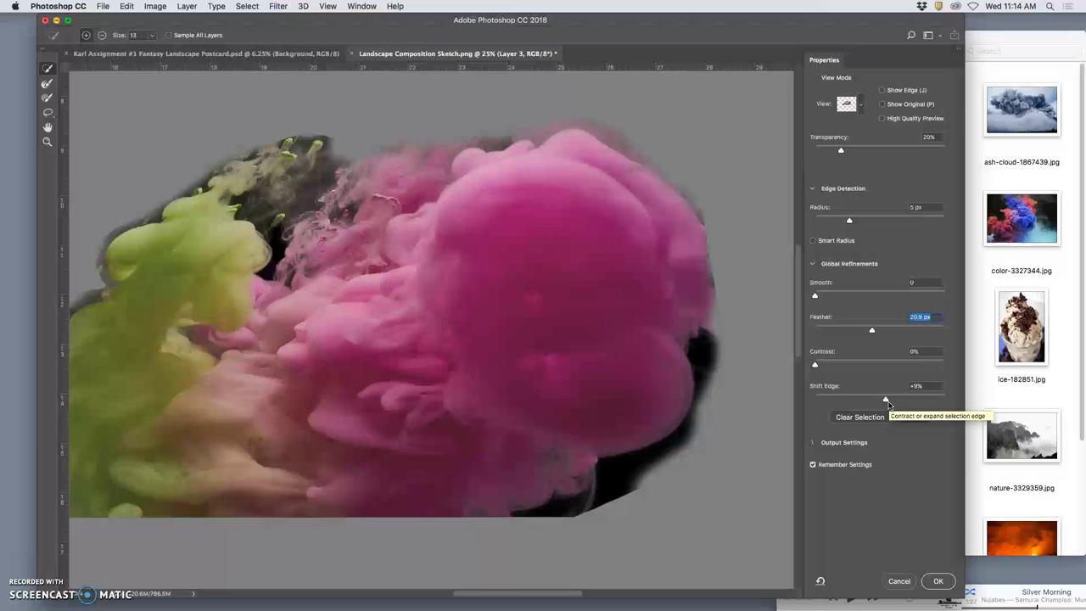
left_click(887, 399)
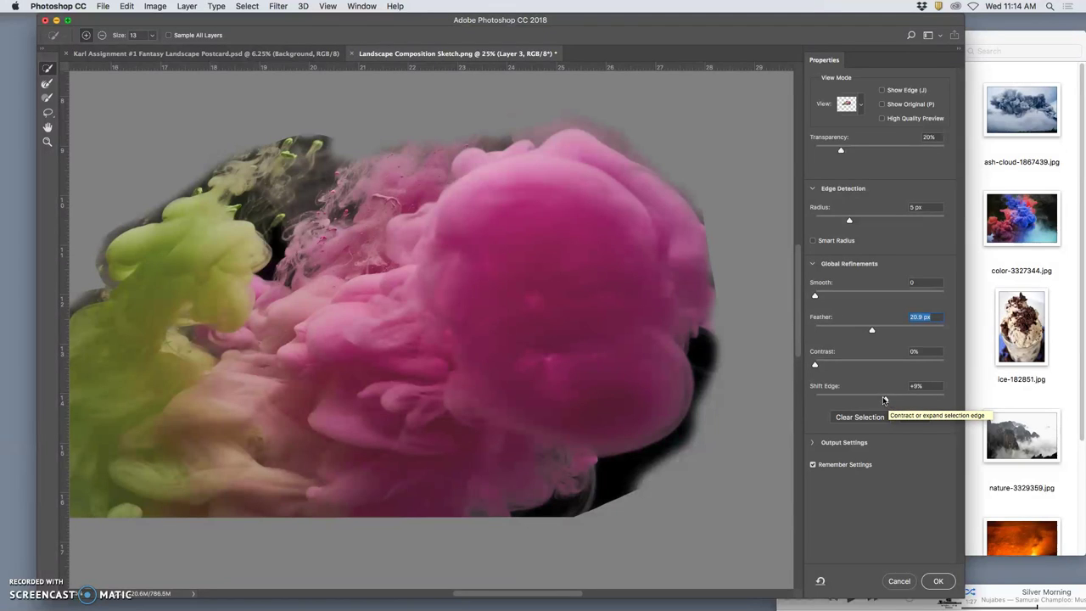
left_click_drag(887, 401, 889, 400)
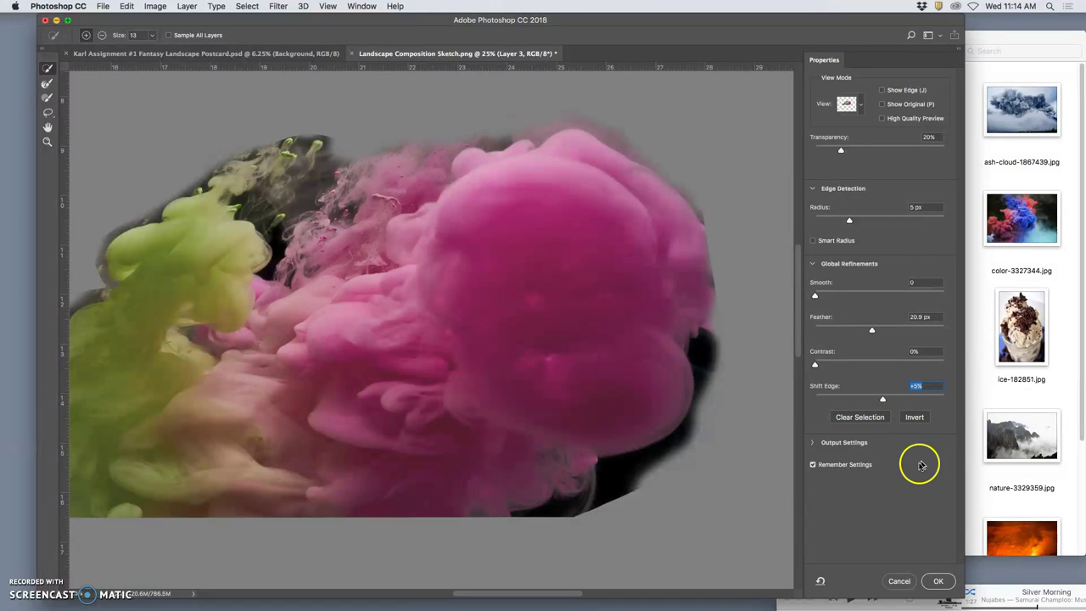
left_click(942, 581)
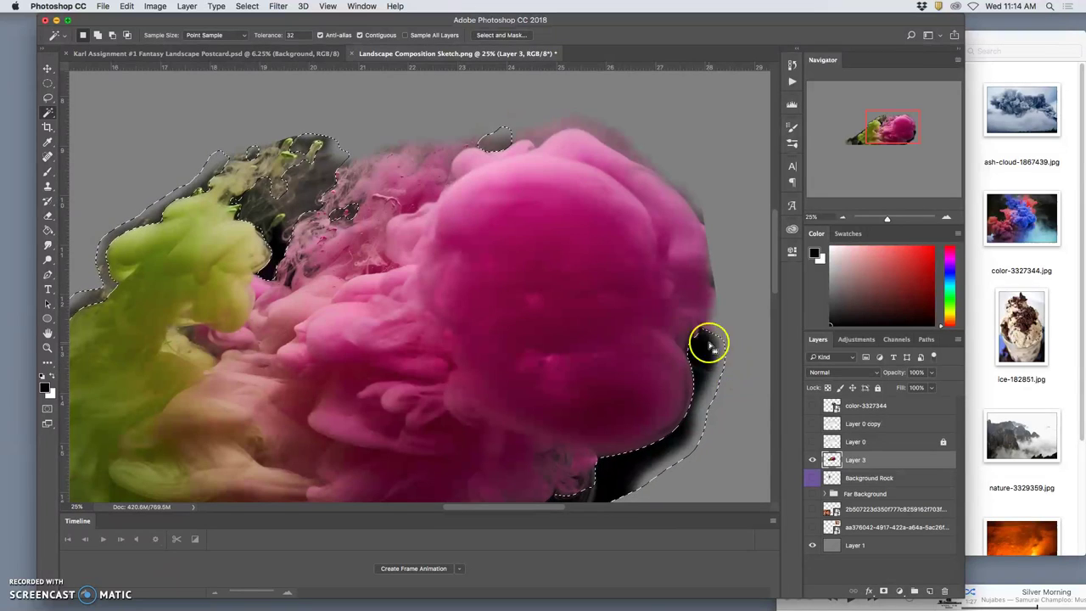
Delete the selected black background pixels around the ink cloud on Layer 3.
scroll(632, 274, "up", 3, "alt")
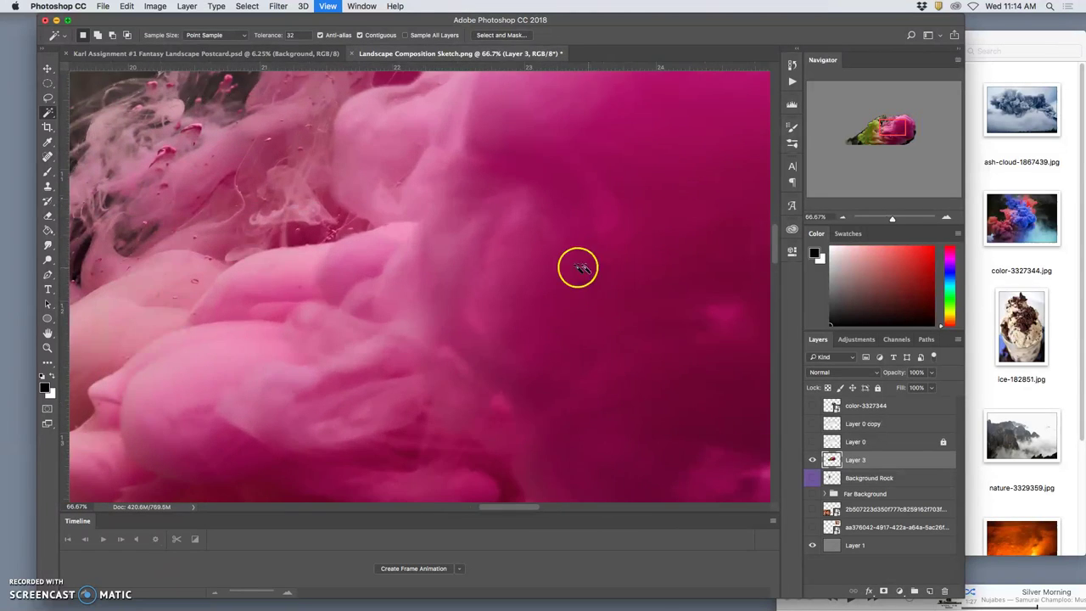
scroll(568, 267, "up", 4, "alt")
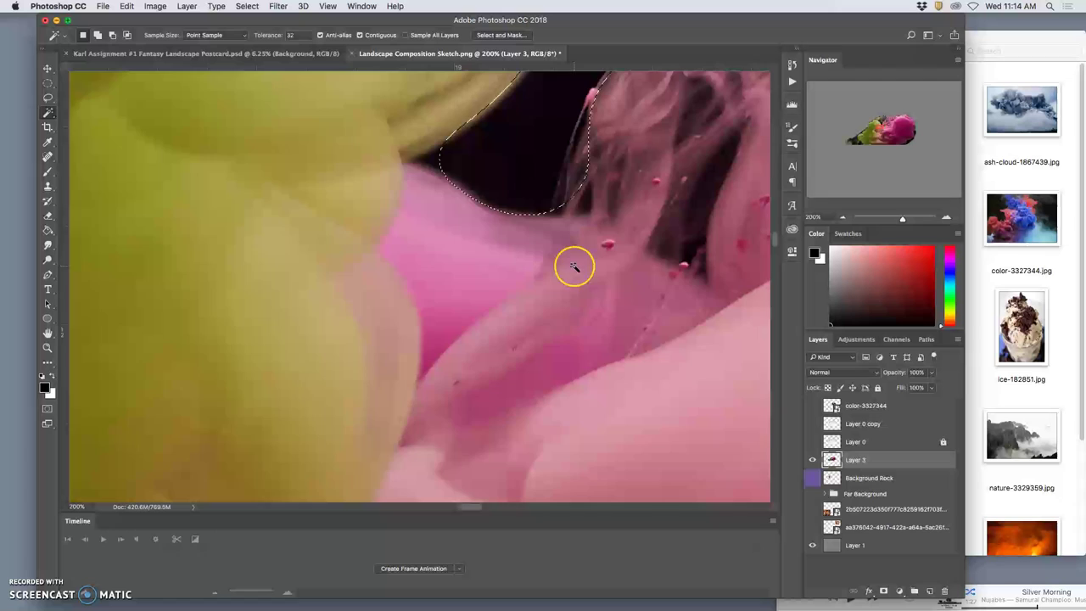
scroll(574, 267, "up", 4)
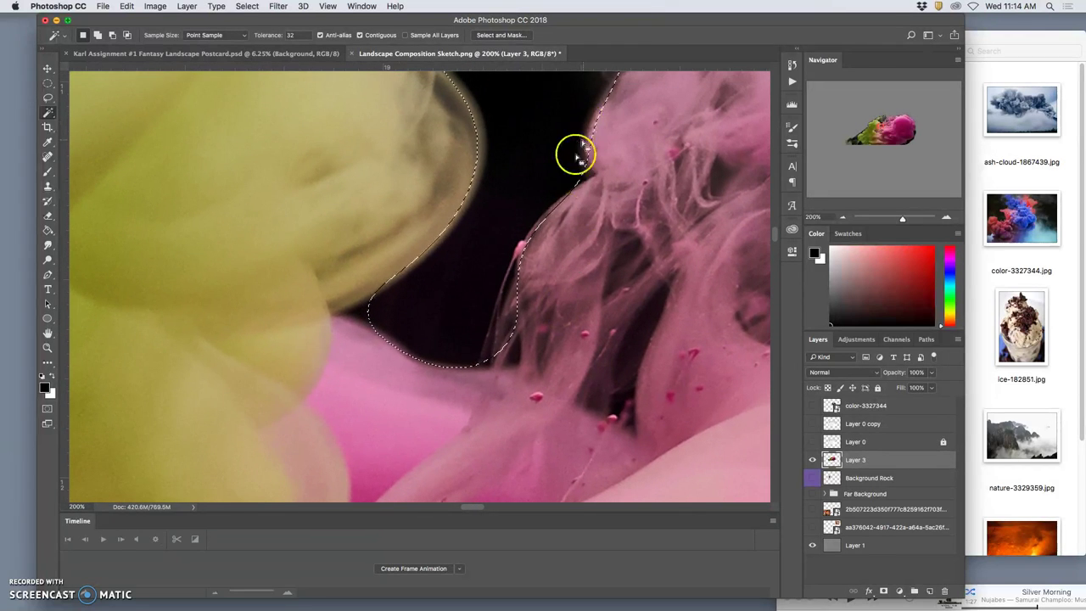
key("Delete")
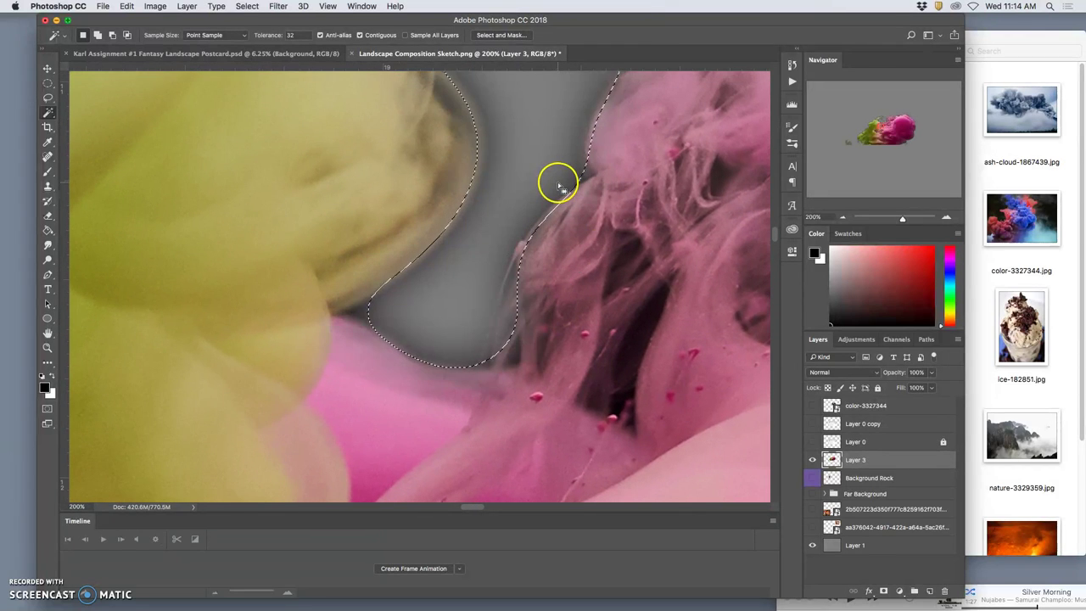
key("Delete")
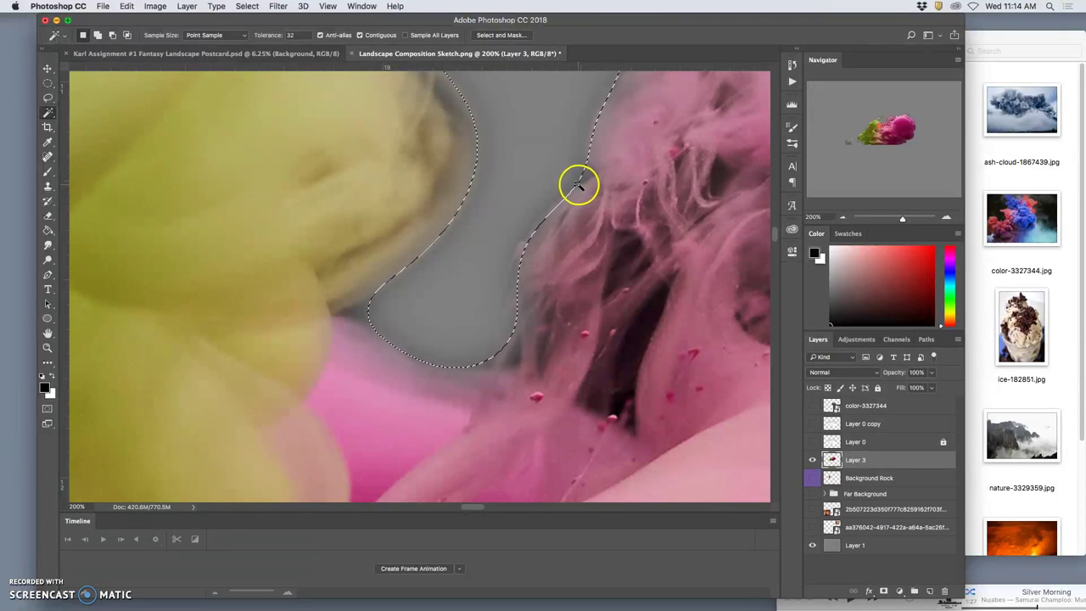
key("Delete")
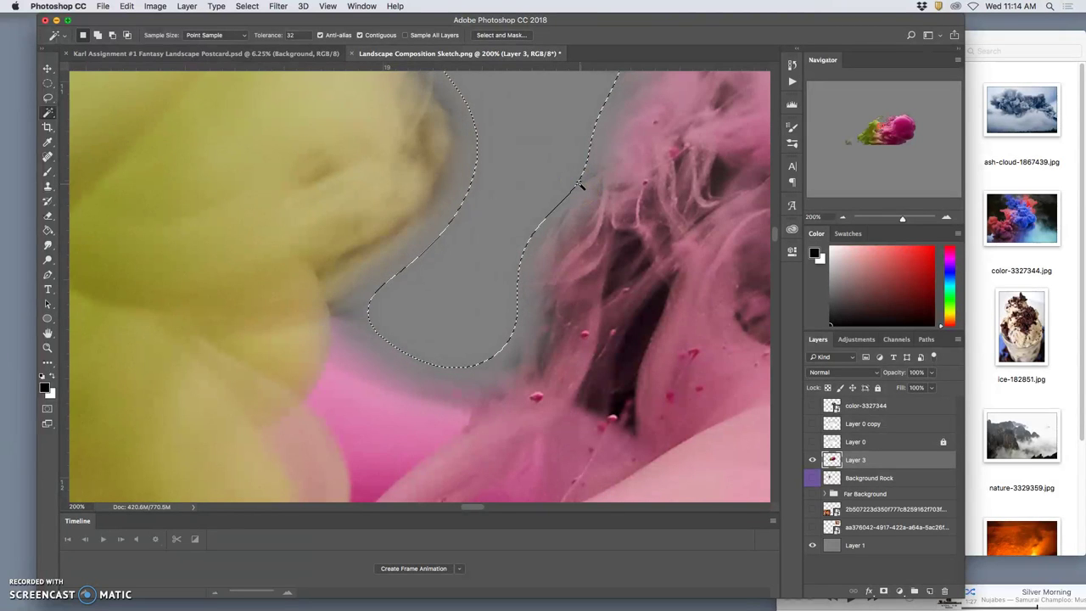
Zoom out and pan around to check the ink cloud's edges.
key("super+minus")
key("super+minus")
key("super+minus")
key("super+minus")
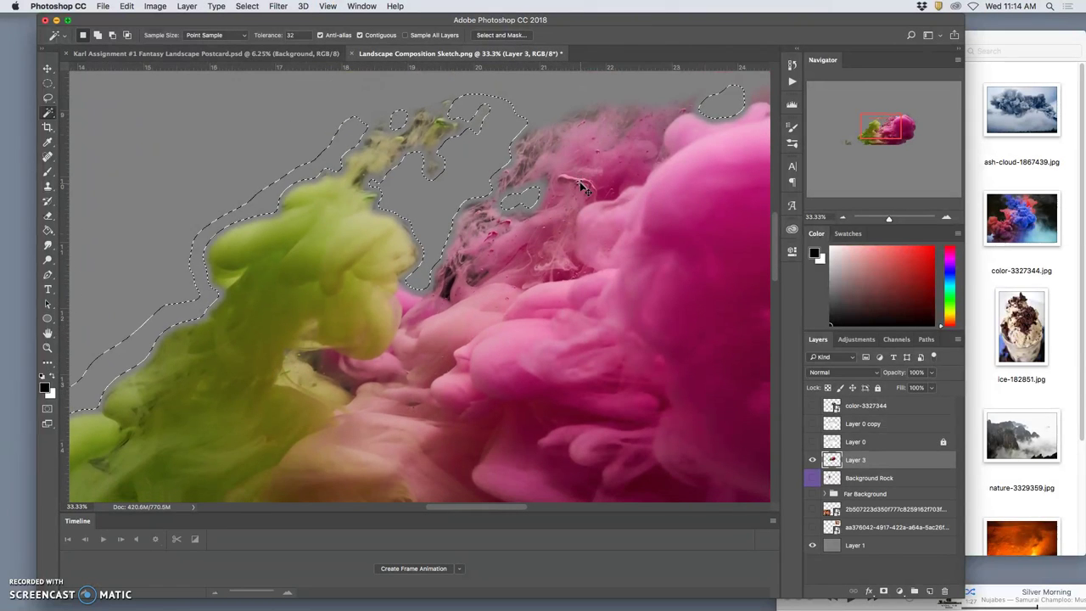
left_click_drag(584, 185, 681, 111)
scroll(682, 111, "right", 10)
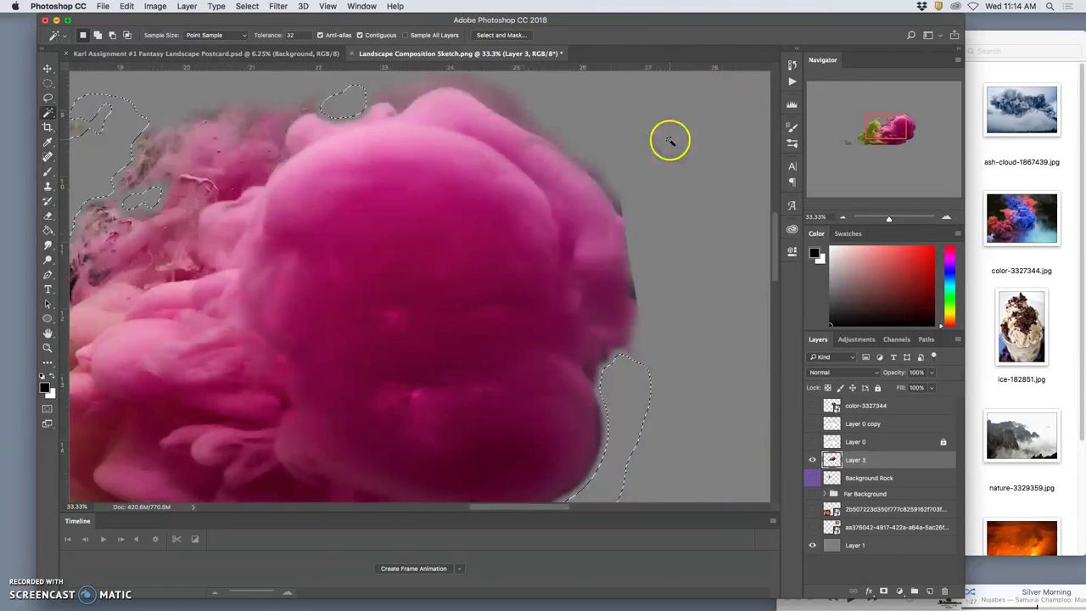
scroll(496, 333, "down", 5)
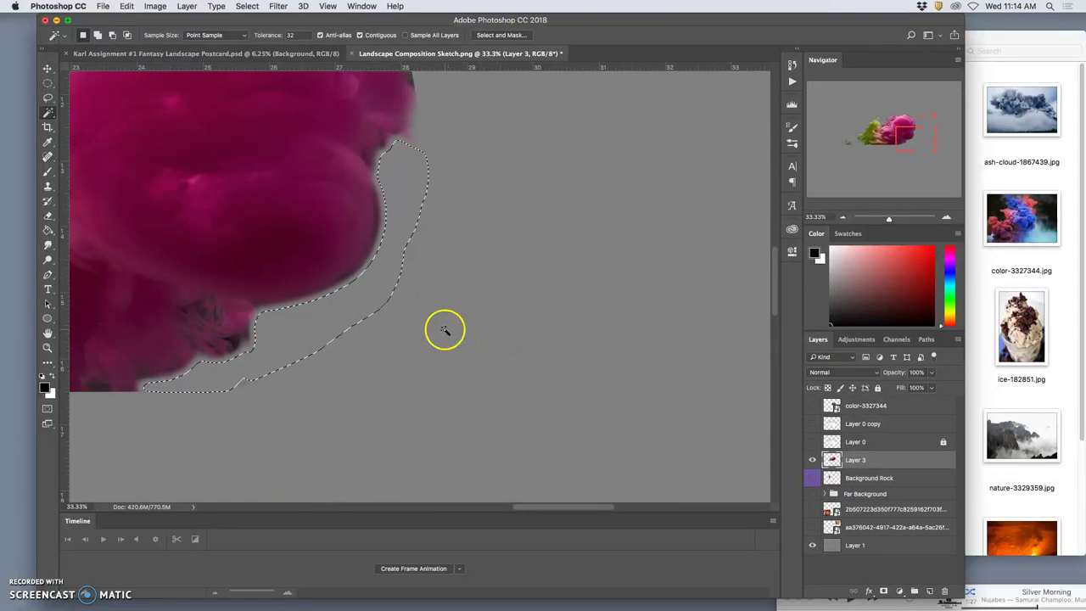
scroll(444, 328, "left", 3)
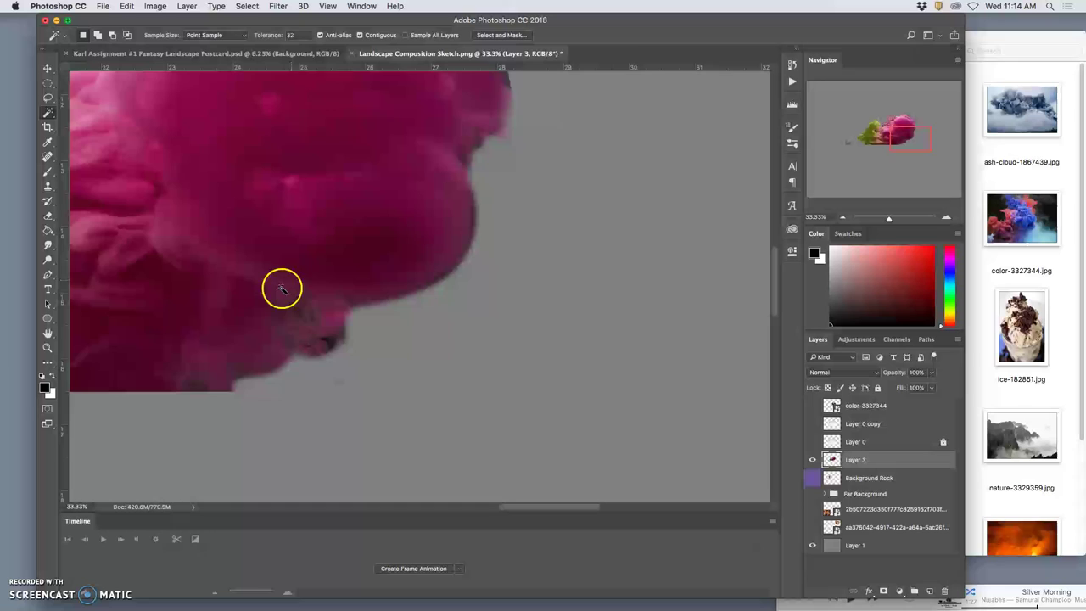
Erase the leftover specks and grey fringe along the cloud's lower and right edges.
left_click(48, 216)
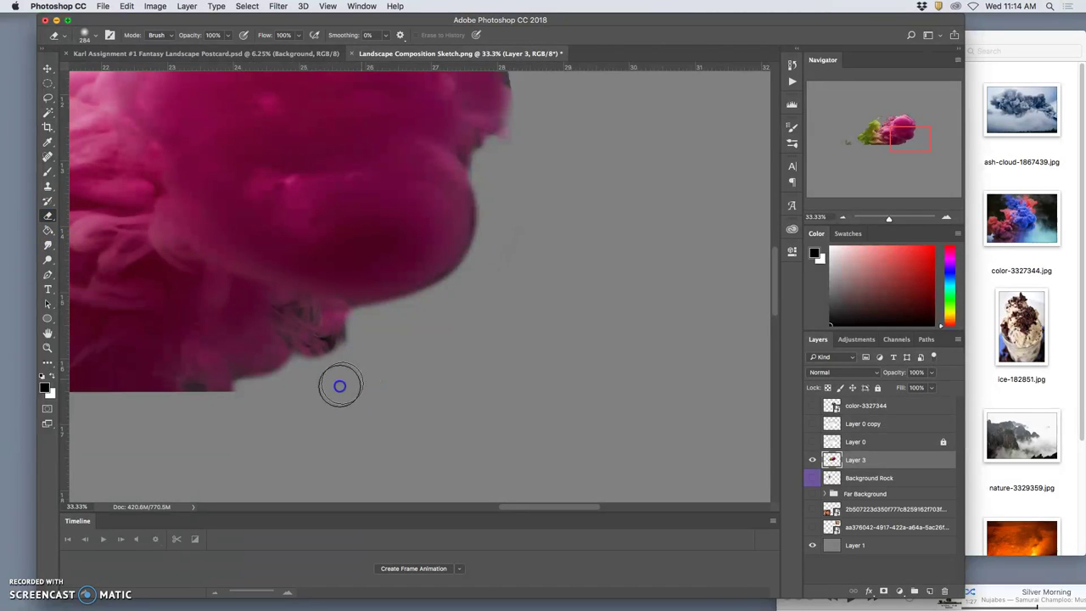
left_click(356, 364)
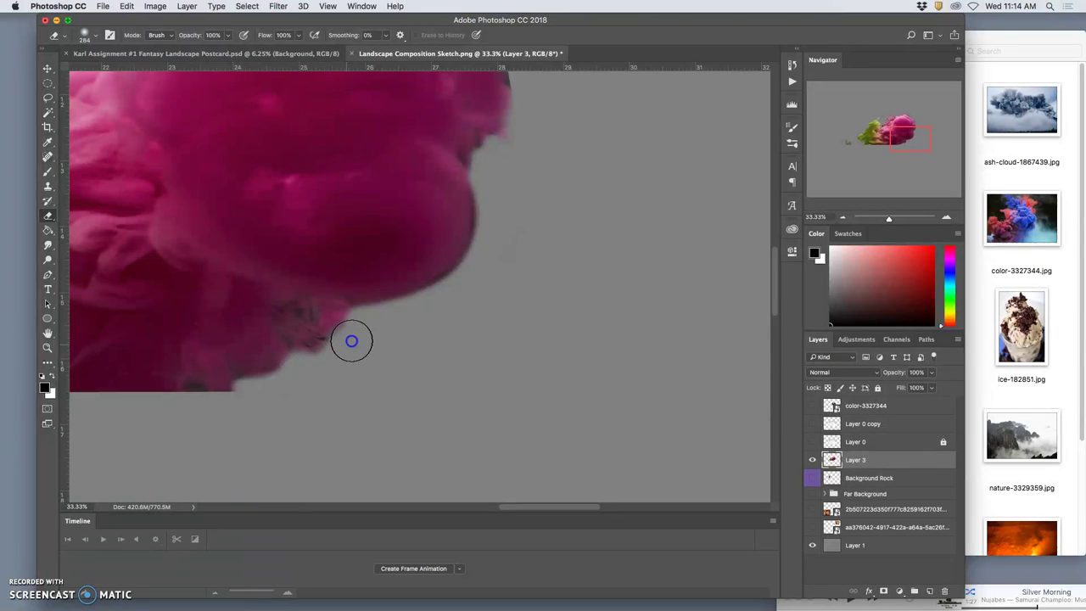
left_click(481, 260)
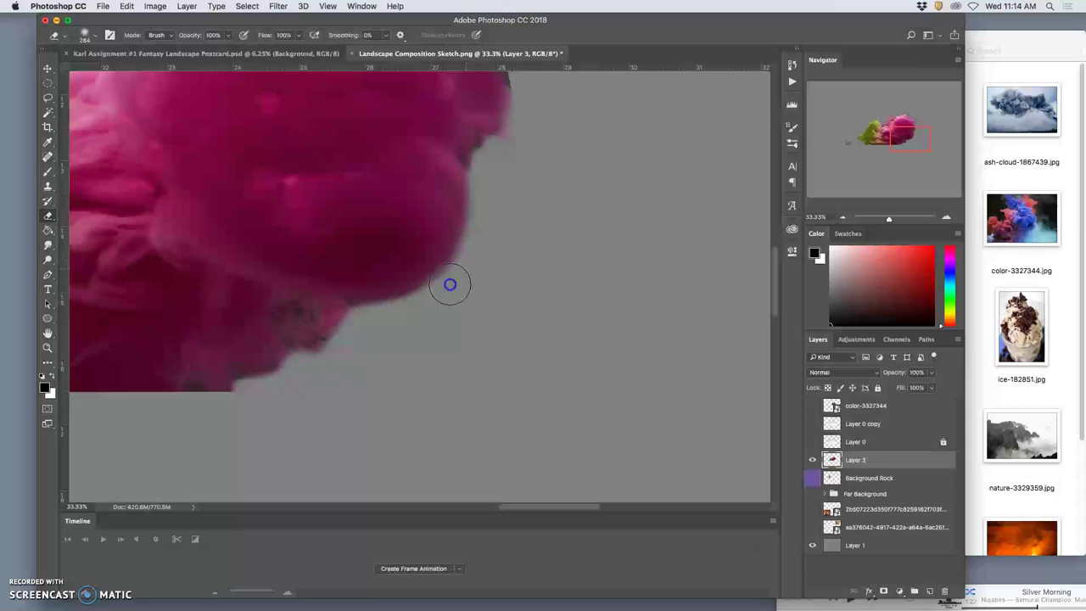
mouse_move(426, 303)
left_mouse_down()
mouse_move(577, 215)
mouse_move(544, 140)
mouse_move(555, 162)
left_mouse_up()
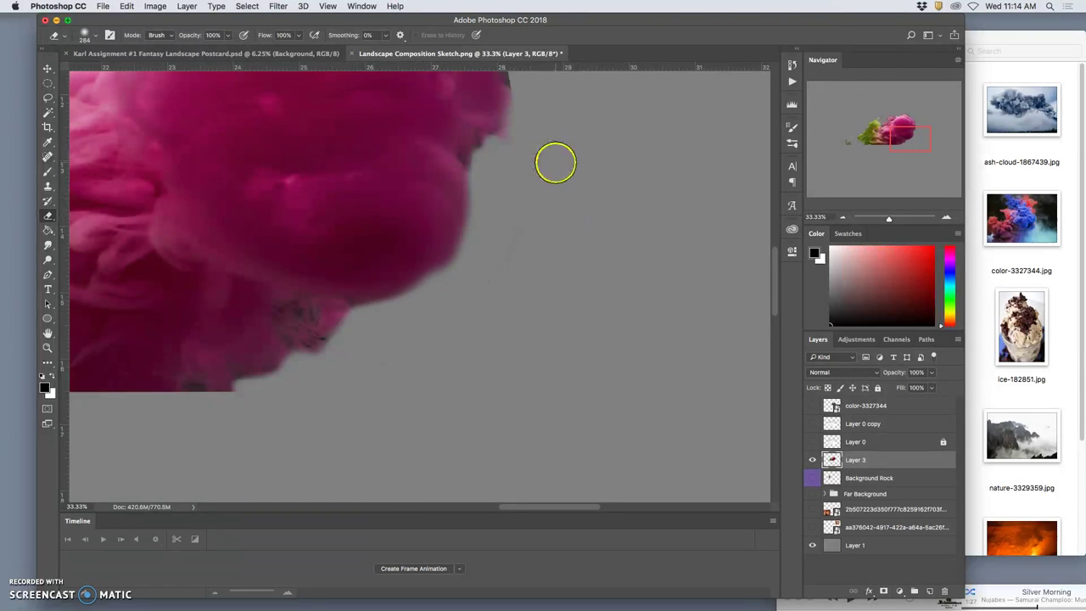
scroll(533, 235, "up", 5)
left_click_drag(504, 206, 468, 231)
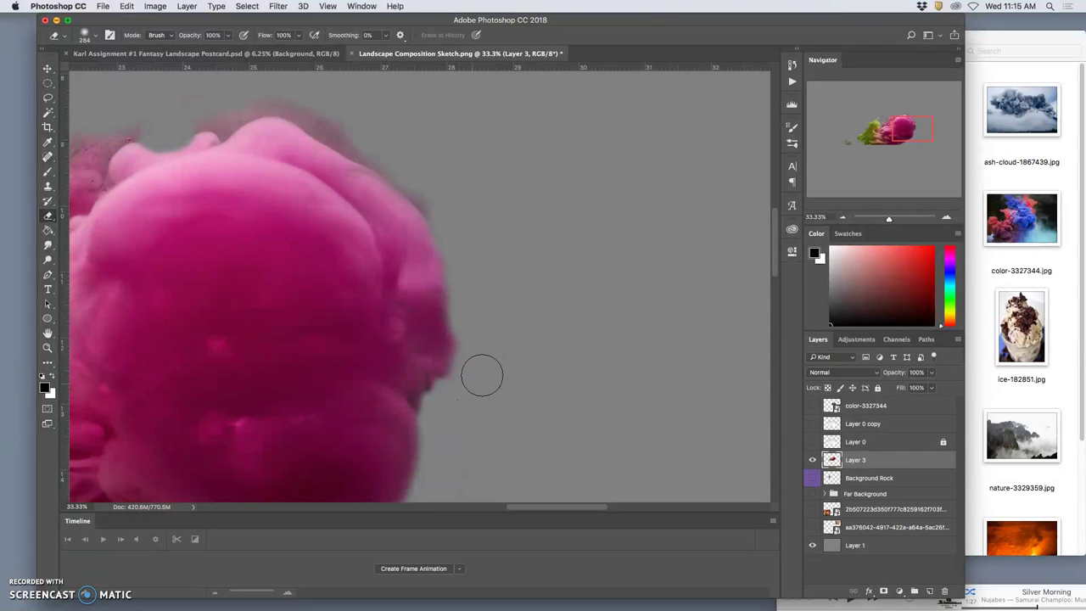
With Layer 3 active, show the Far Background group and pan across the ink cloud.
left_click(562, 267)
left_click(830, 461)
left_click(813, 494)
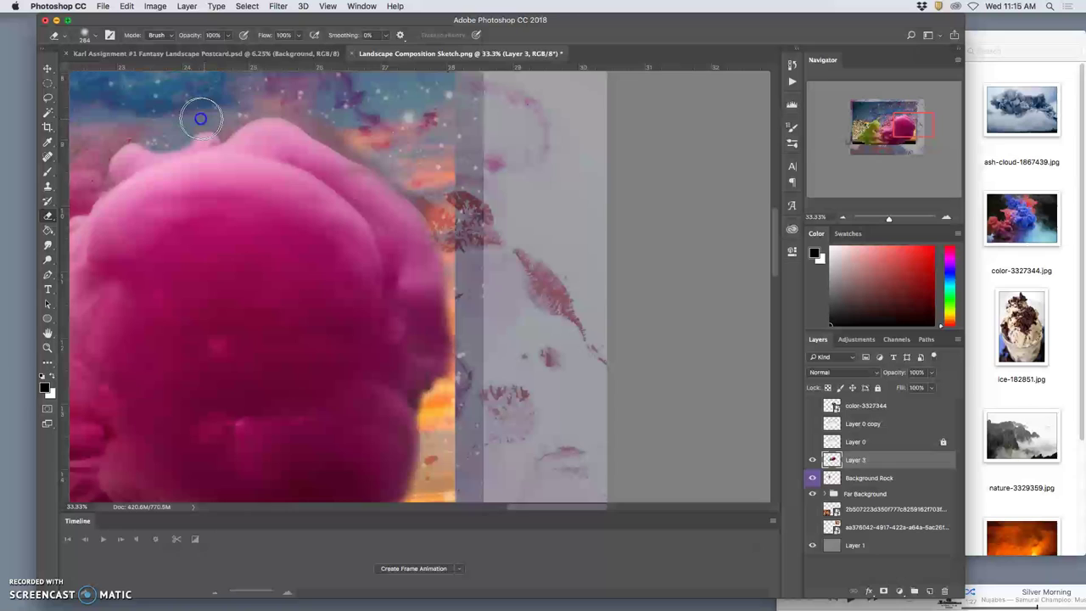
left_click_drag(448, 133, 696, 140)
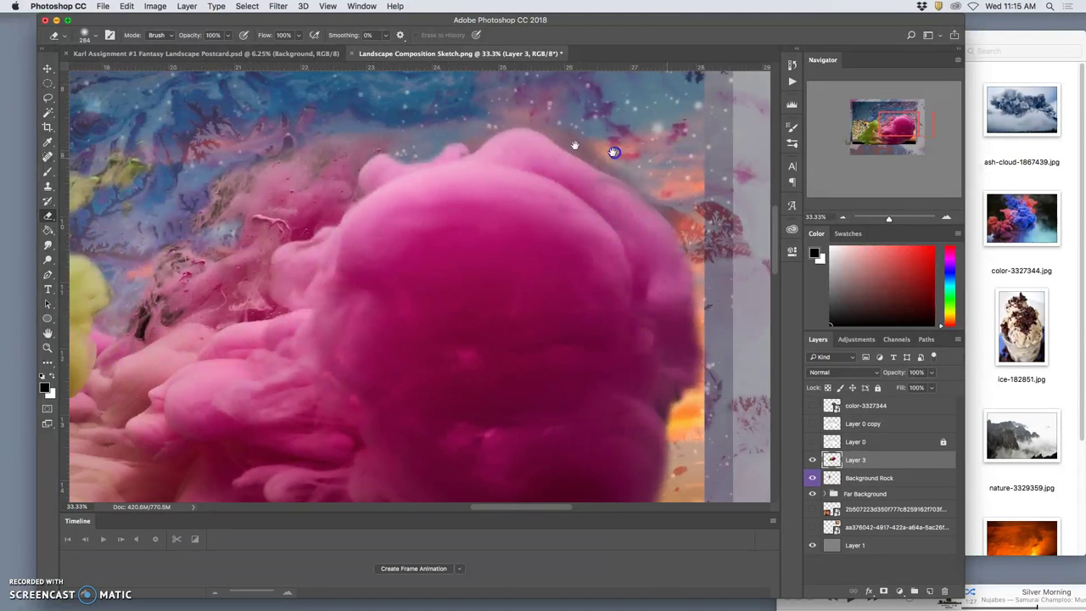
mouse_move(369, 141)
left_mouse_down()
mouse_move(521, 103)
mouse_move(461, 161)
mouse_move(478, 184)
left_mouse_up()
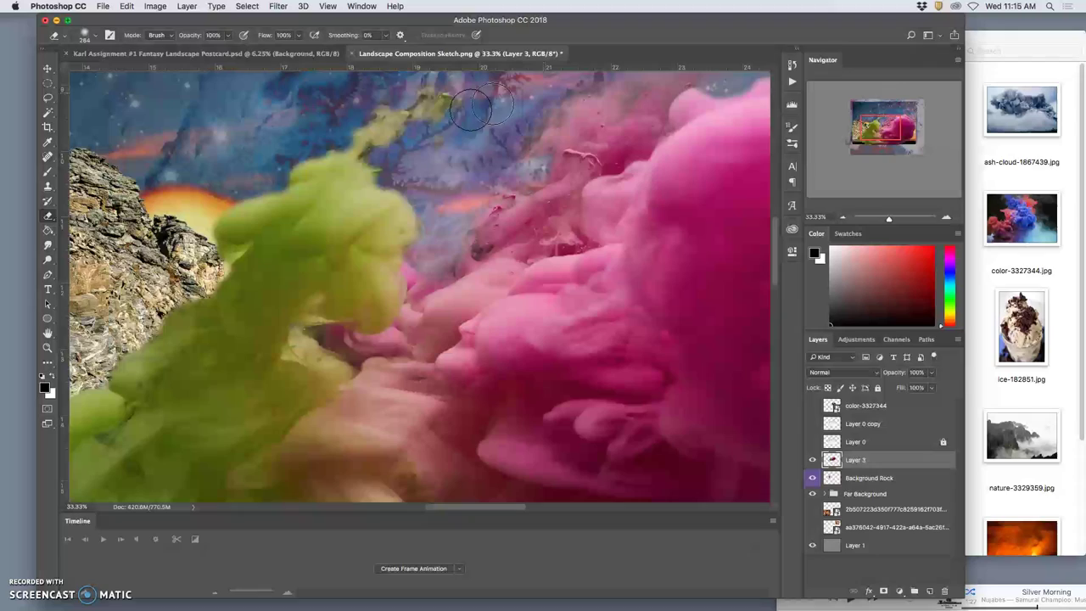
left_click_drag(484, 159, 488, 155)
scroll(488, 155, "down", 5)
scroll(488, 154, "left", 6)
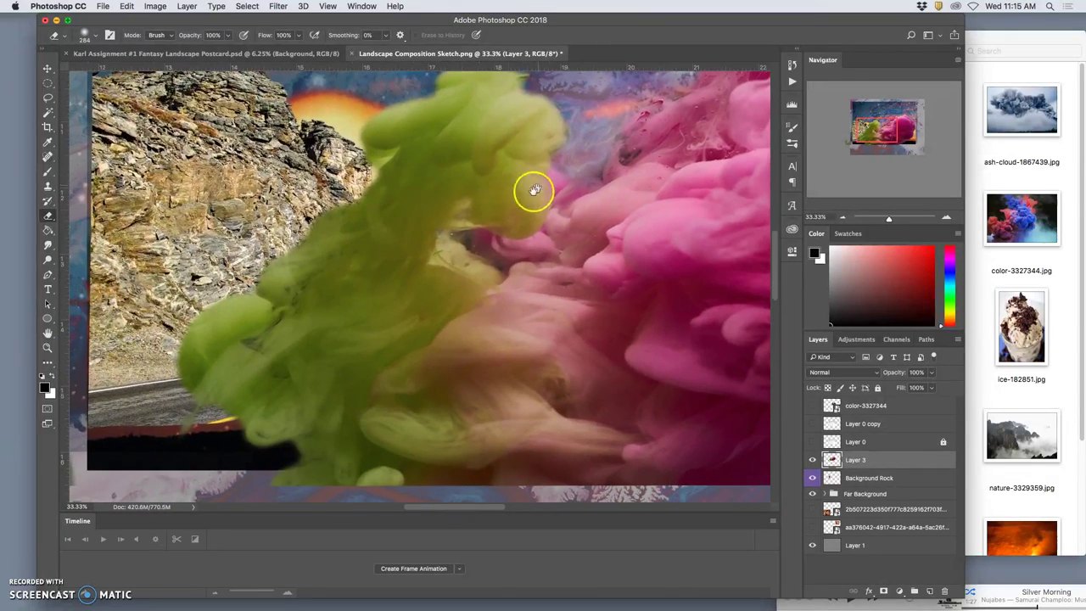
scroll(517, 206, "right", 8)
scroll(517, 205, "up", 3)
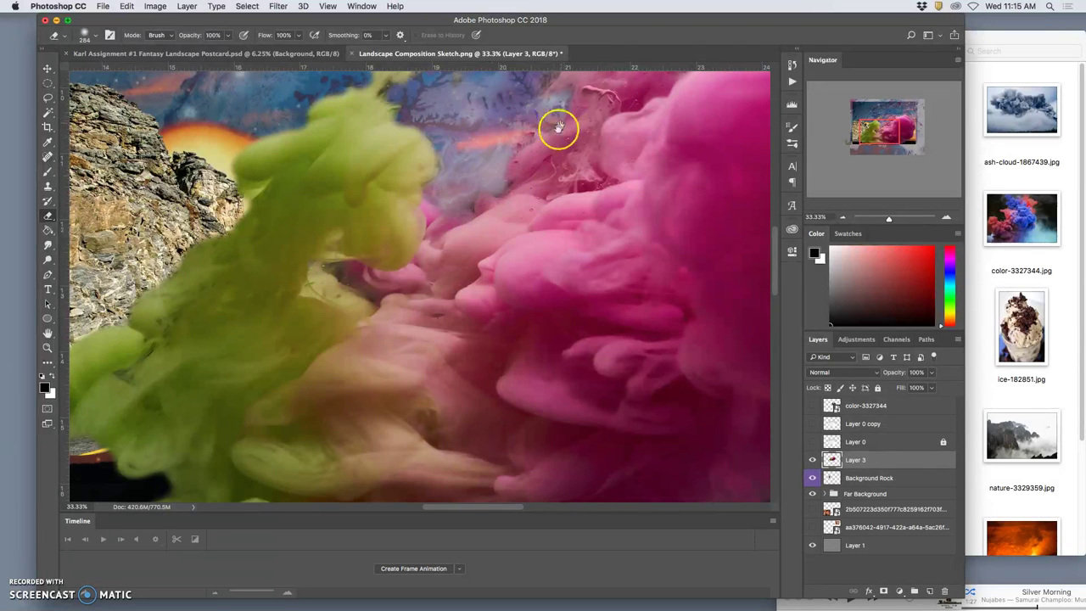
scroll(473, 183, "up", 2)
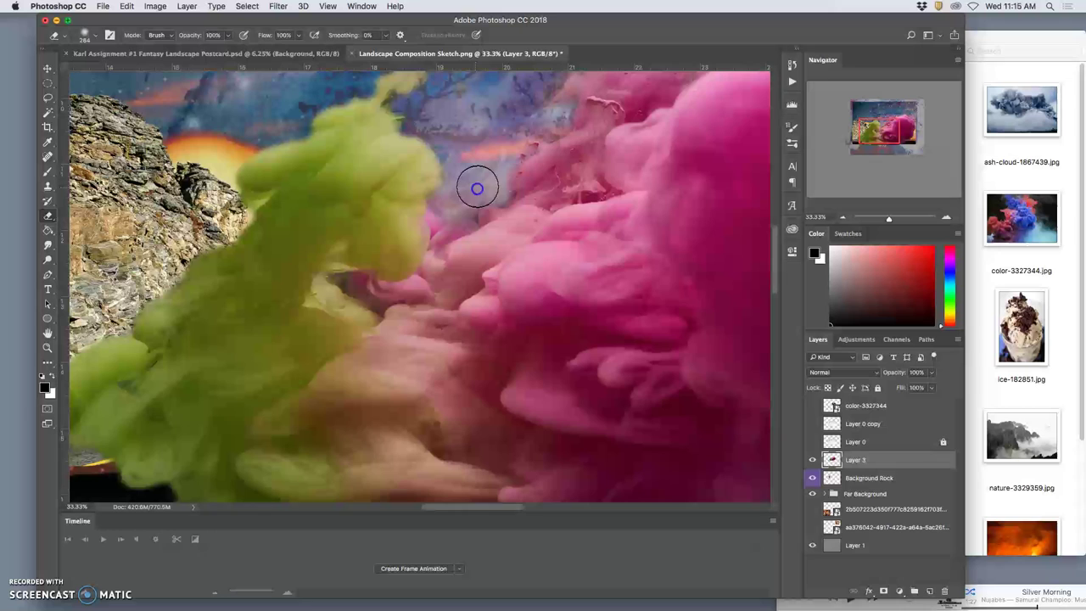
Zoom out, compare with Layer 3 hidden and shown, and set its opacity to 95%.
key("super+minus")
key("super+minus")
key("super+minus")
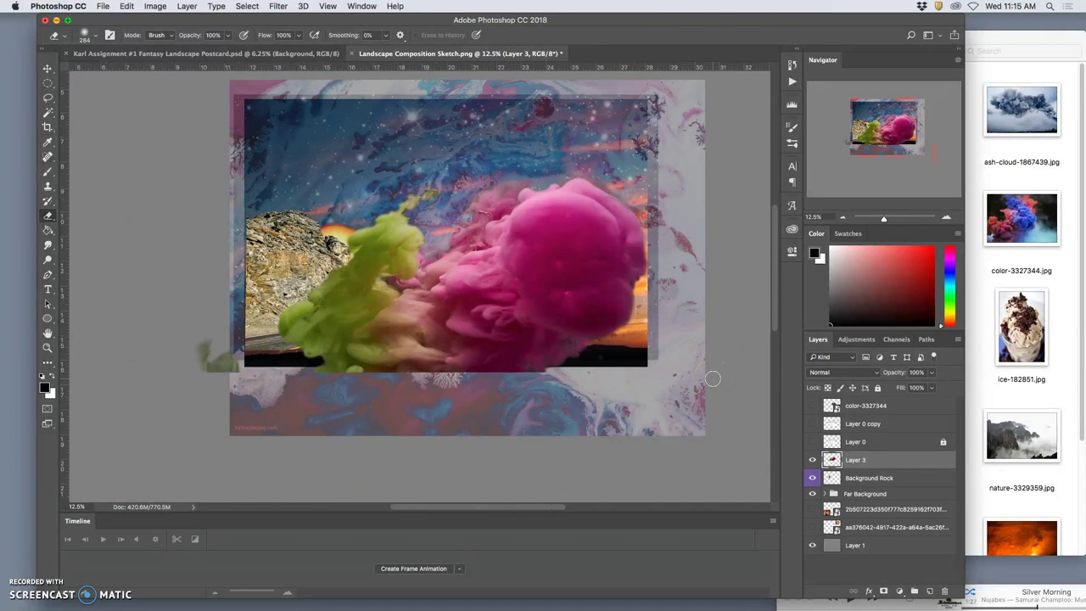
left_click(812, 460)
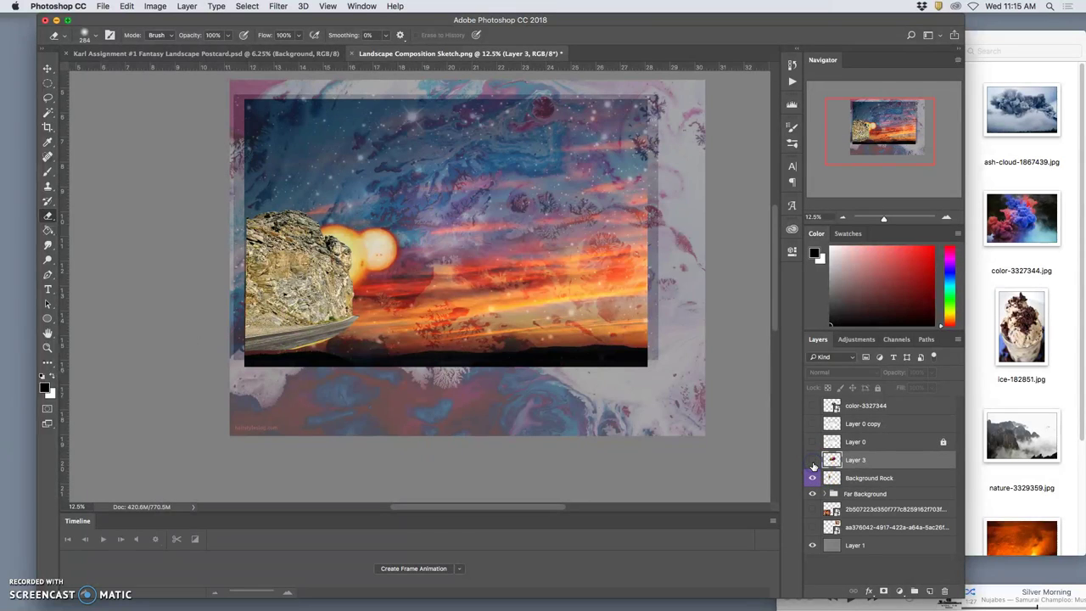
left_click(813, 461)
left_click(813, 461)
left_click(812, 461)
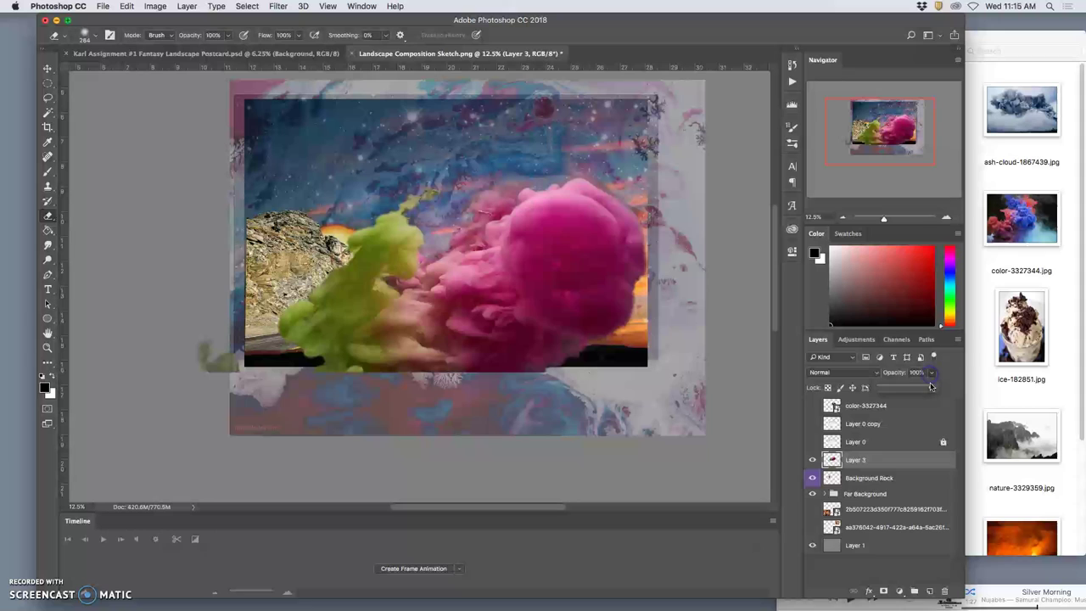
mouse_move(931, 386)
left_mouse_down()
mouse_move(910, 389)
mouse_move(928, 387)
left_mouse_up()
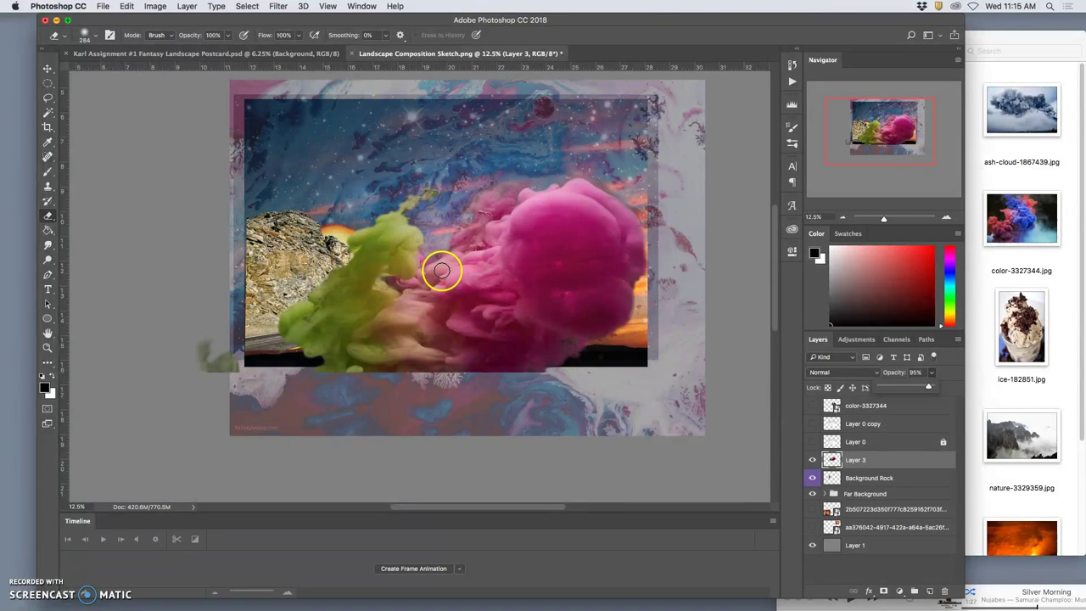
Expand the Far Background group and rename Layer 2 to 'twin suns'.
scroll(441, 270, "up", 2)
scroll(377, 260, "left", 2)
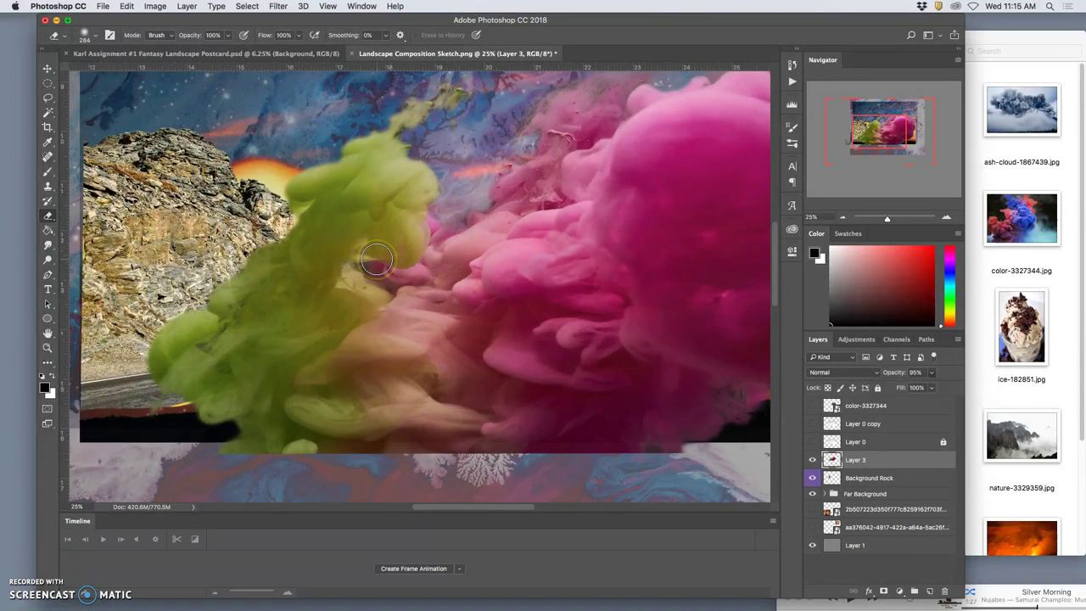
scroll(377, 260, "up", 3)
scroll(377, 260, "left", 2)
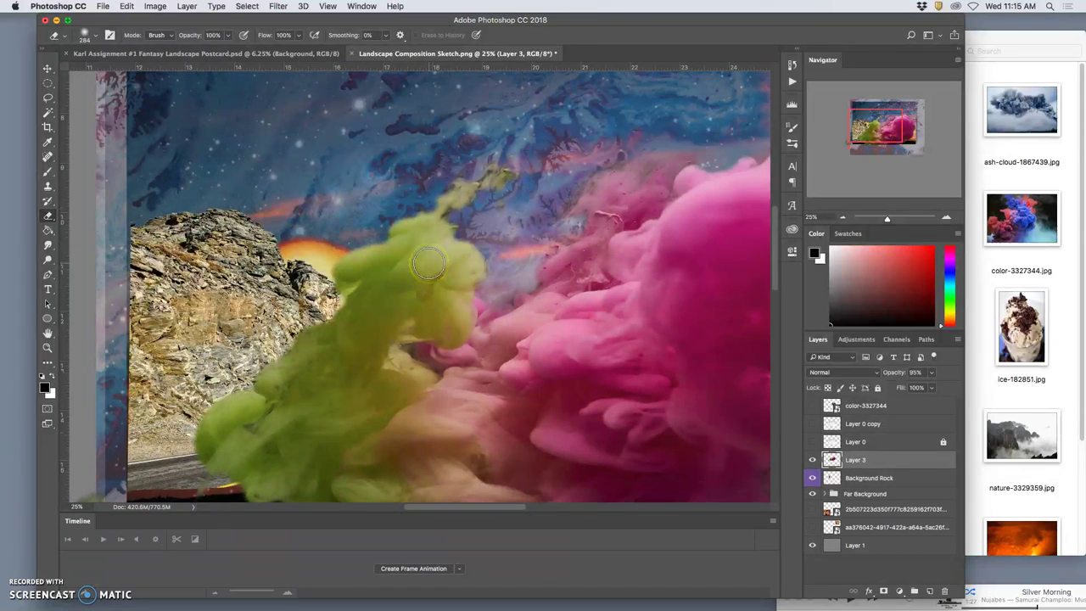
scroll(428, 265, "down", 2)
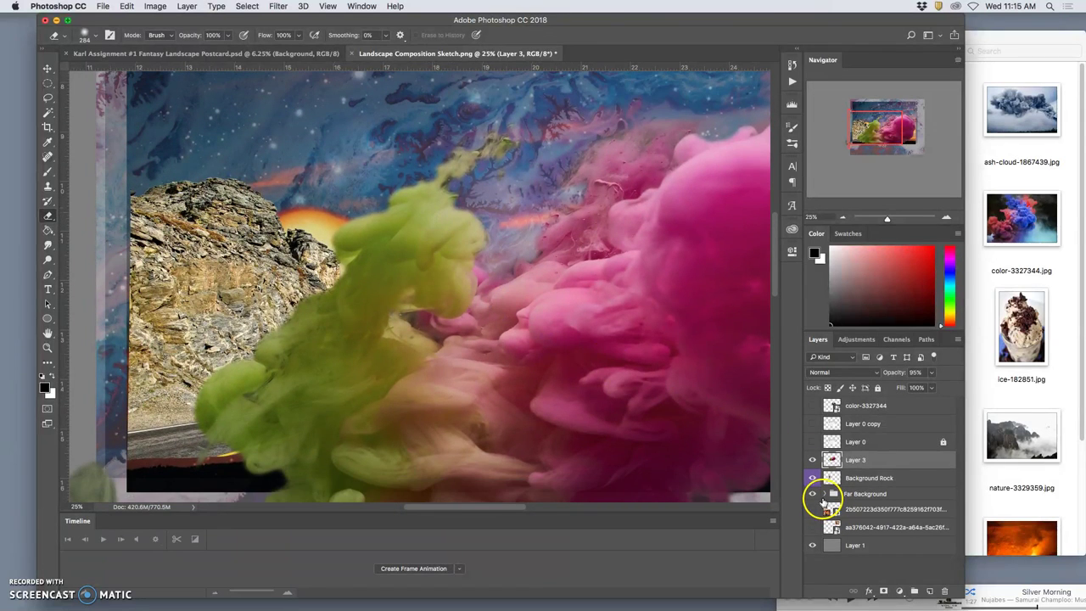
left_click(823, 498)
left_click(824, 495)
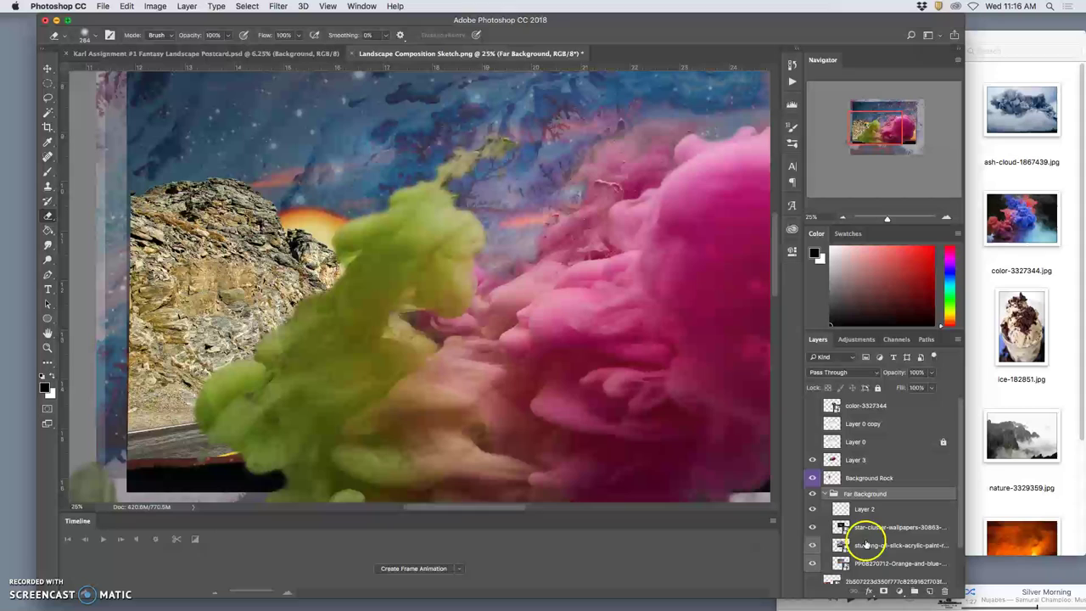
left_click(864, 511)
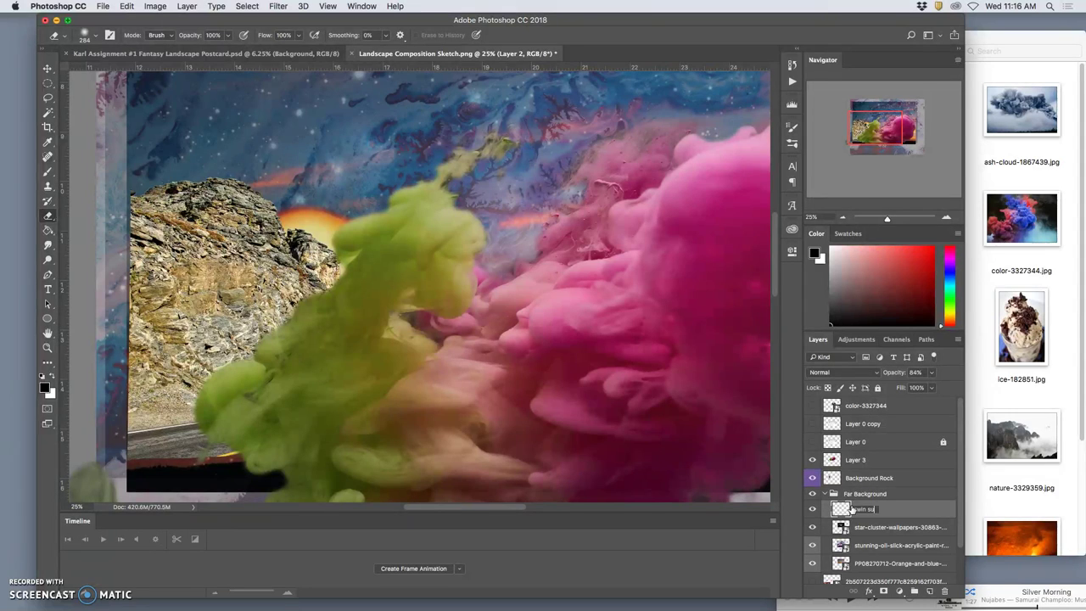
key("Return")
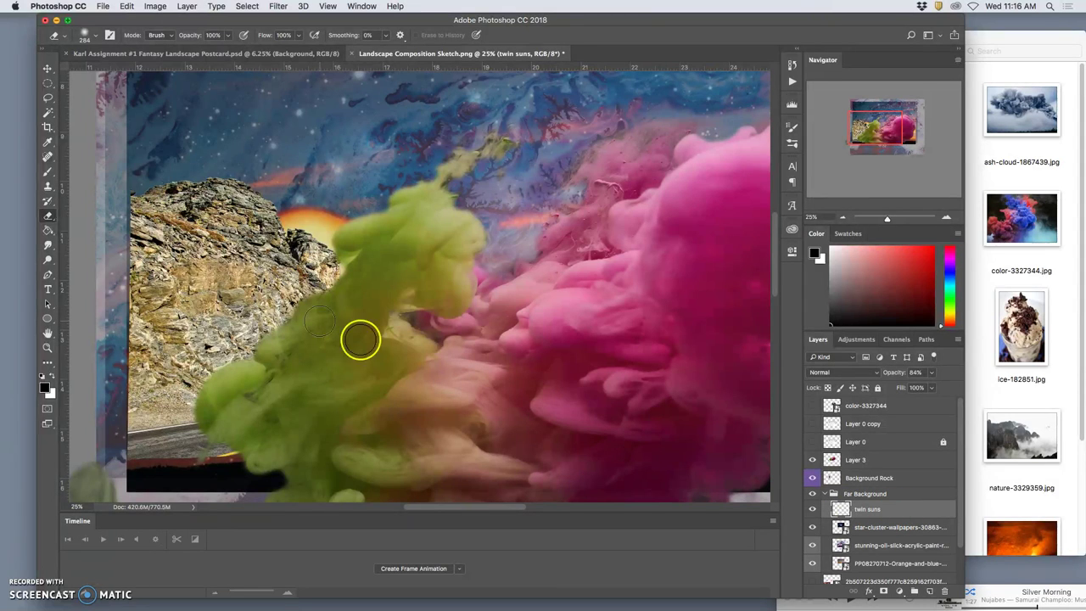
Move the twin suns behind the rock, then rotate and enlarge to about 117% and commit.
left_click(49, 71)
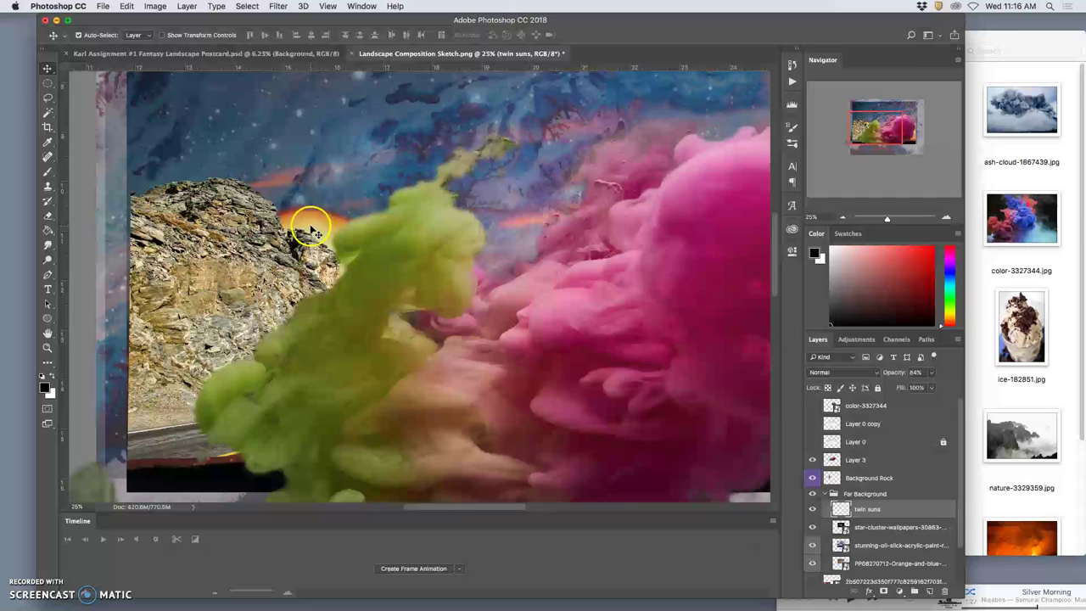
mouse_move(310, 218)
left_mouse_down()
mouse_move(312, 190)
mouse_move(306, 234)
mouse_move(298, 201)
left_mouse_up()
key("ctrl+t")
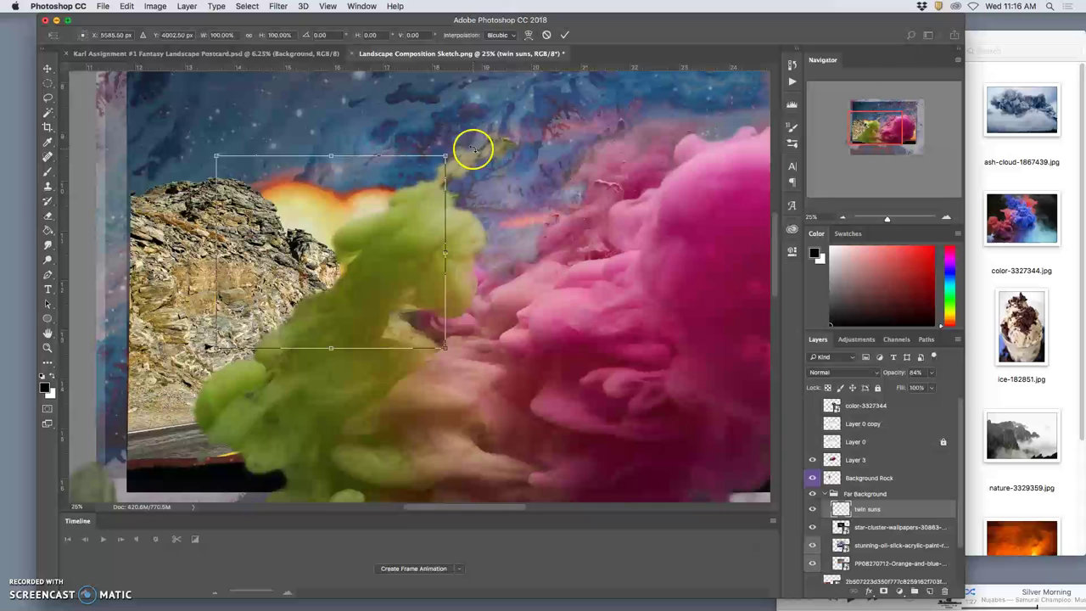
left_click_drag(467, 148, 434, 118)
mouse_move(374, 195)
left_mouse_down()
mouse_move(495, 194)
mouse_move(400, 189)
mouse_move(384, 205)
left_mouse_up()
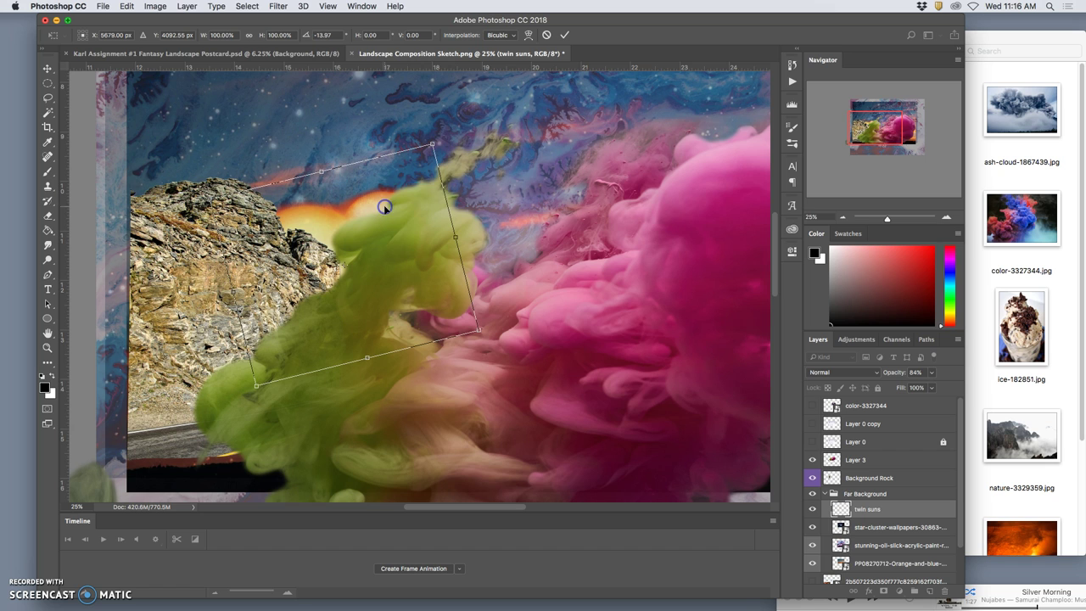
left_click_drag(439, 139, 526, 217)
key("Return")
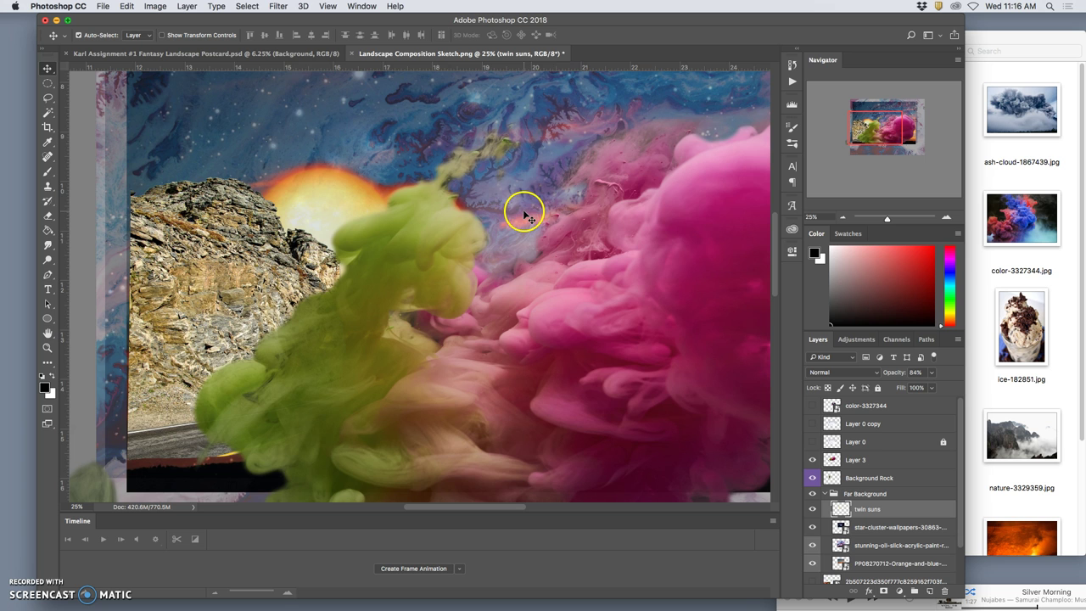
key("super+minus")
key("super+minus")
key("super+minus")
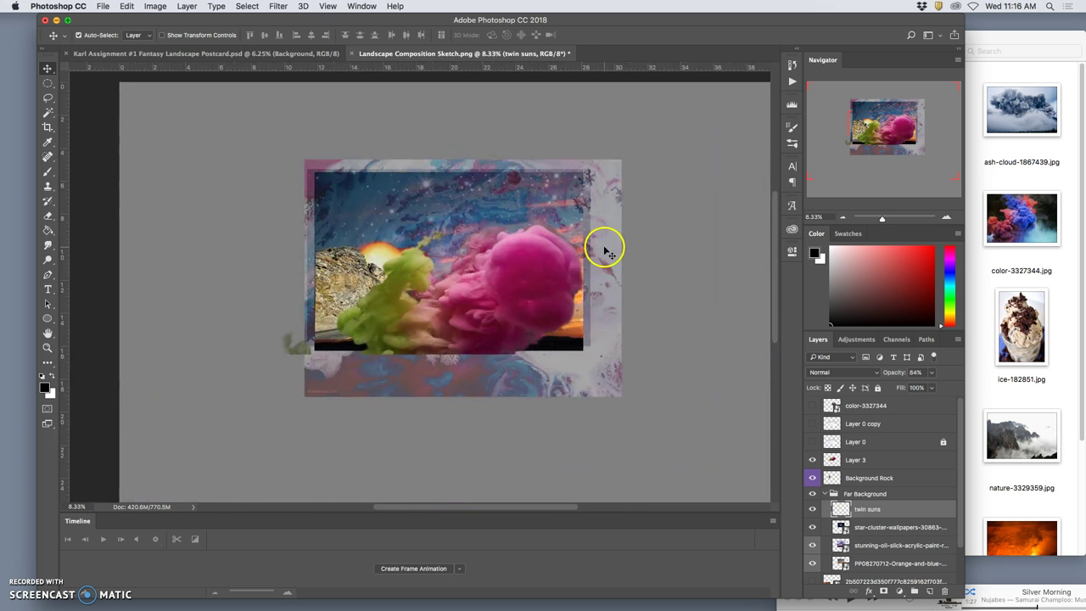
Toggle the Layer 0 sketch overlay to compare and zoom in on the composition.
left_click(813, 441)
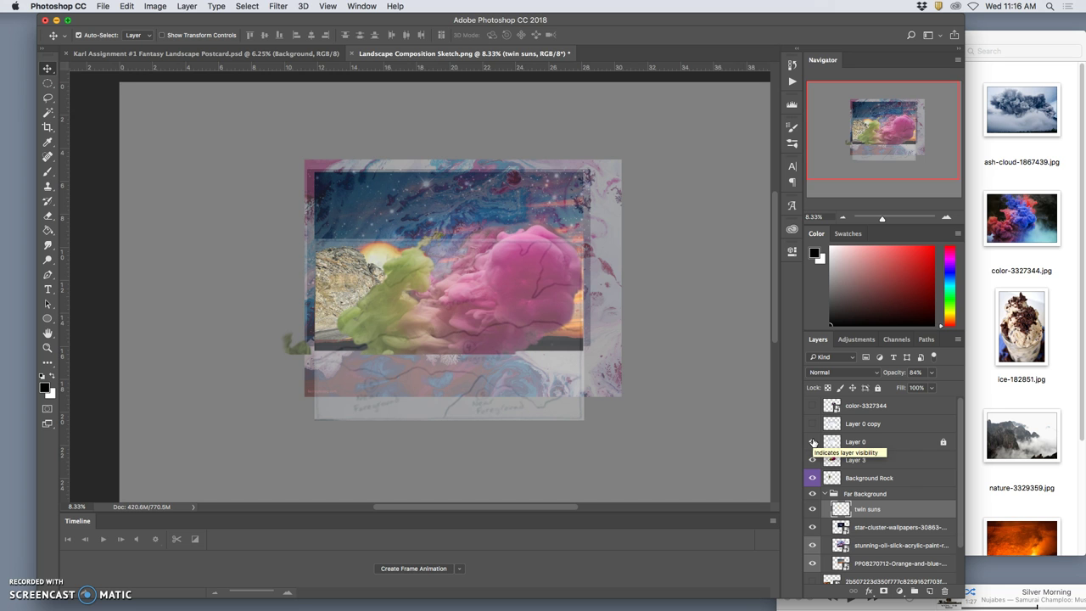
left_click(813, 442)
left_click(813, 441)
key("super+equal")
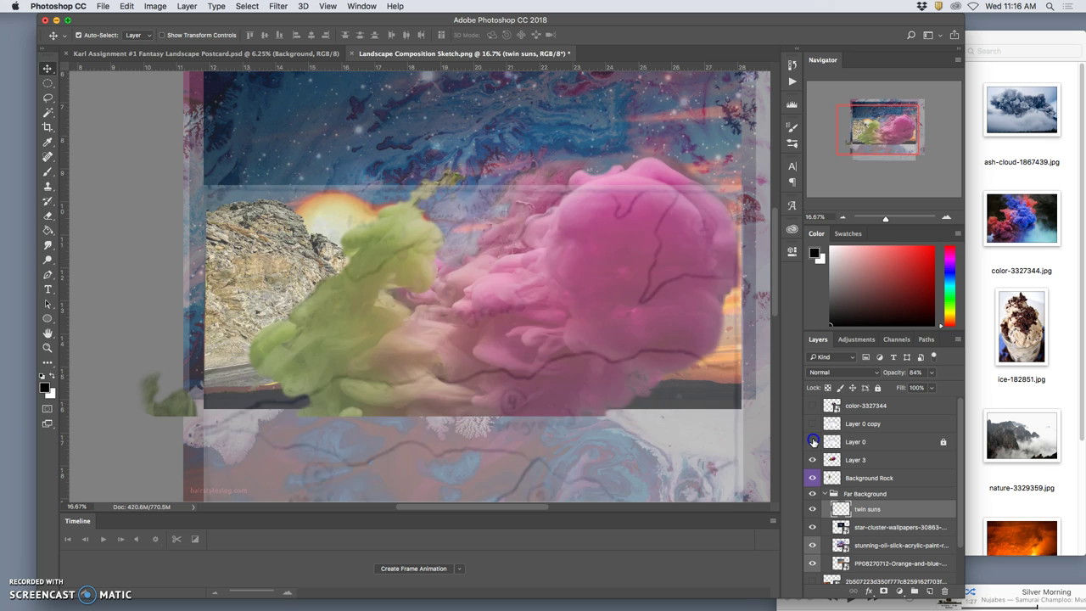
left_click(813, 442)
left_click(813, 442)
Warp Layer 3, bending the ink cloud's top edge and bulging its right side.
left_click(874, 459)
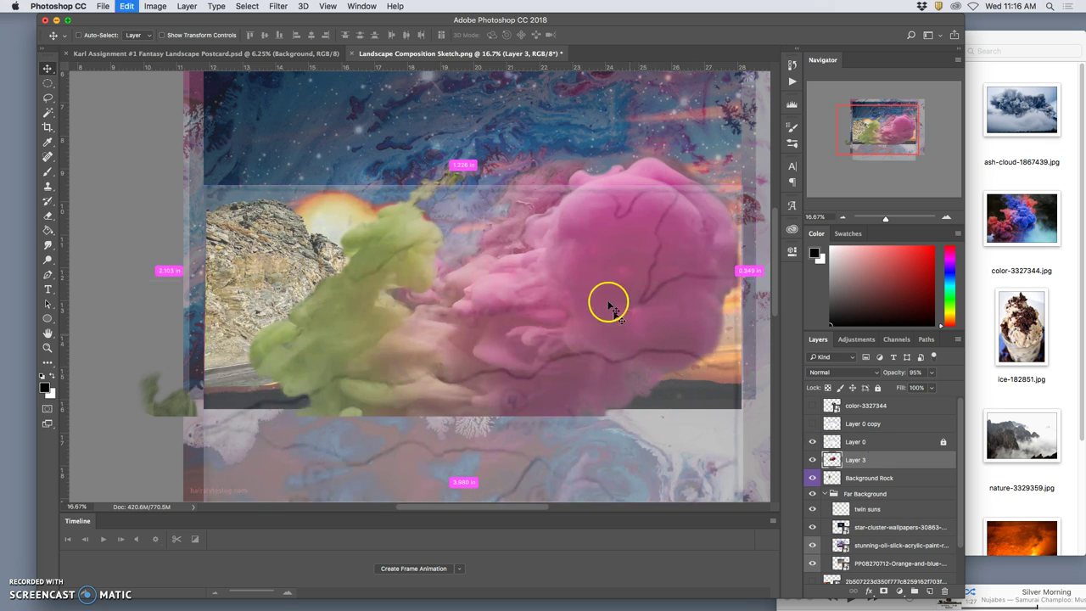
key("super+t")
right_click(536, 262)
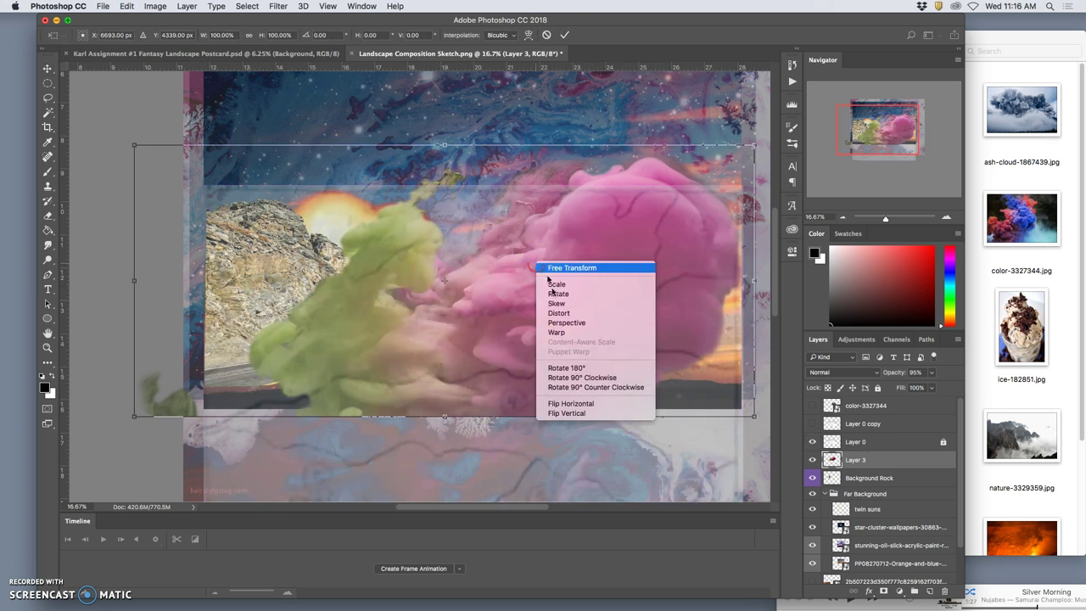
left_click(562, 332)
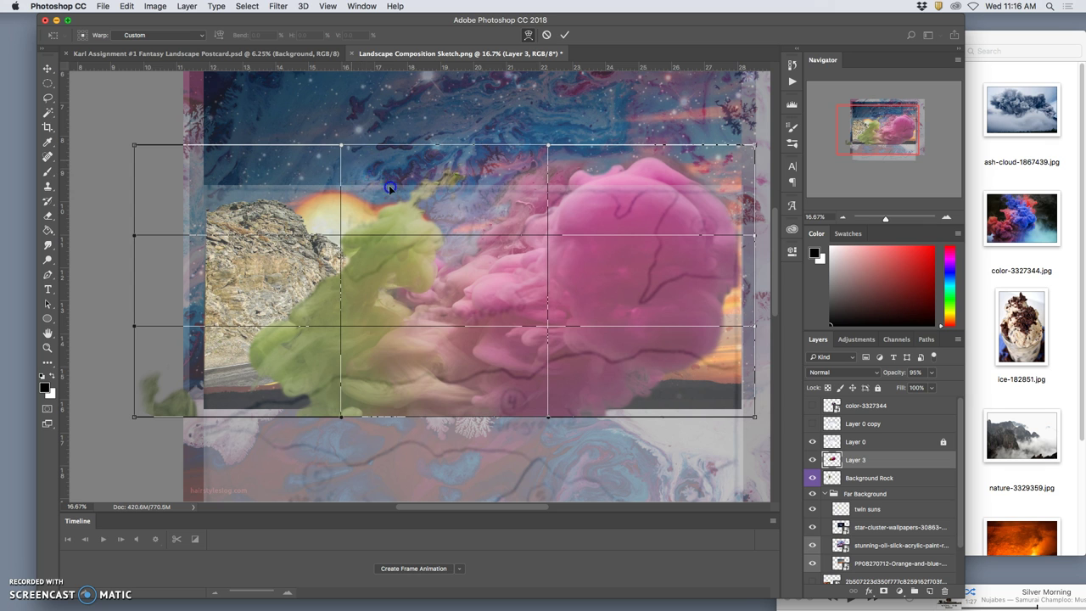
left_click_drag(389, 185, 397, 176)
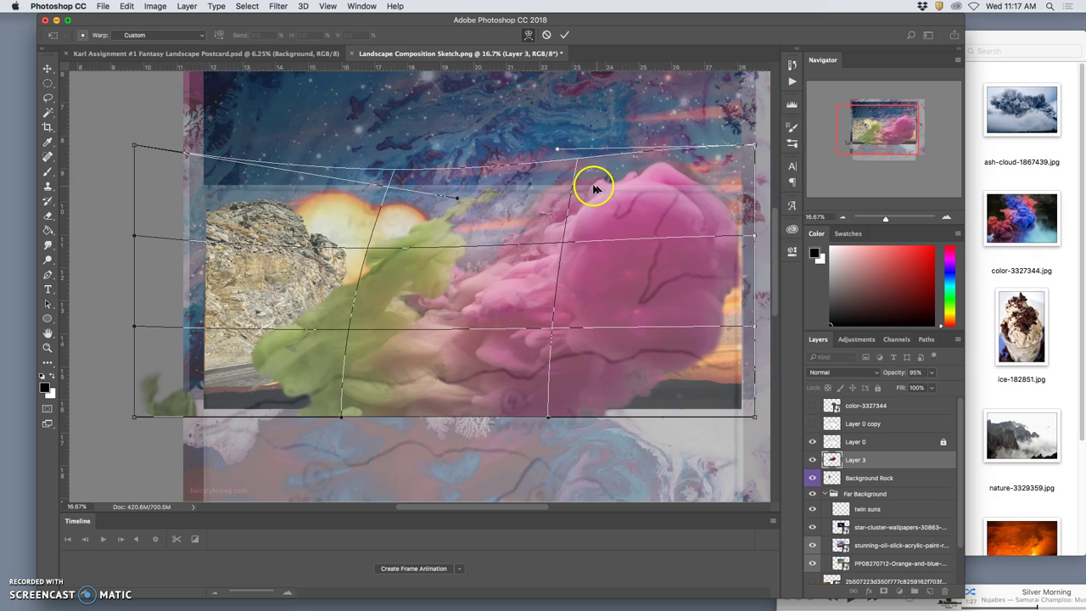
left_click_drag(730, 300, 742, 303)
left_click_drag(735, 348, 730, 352)
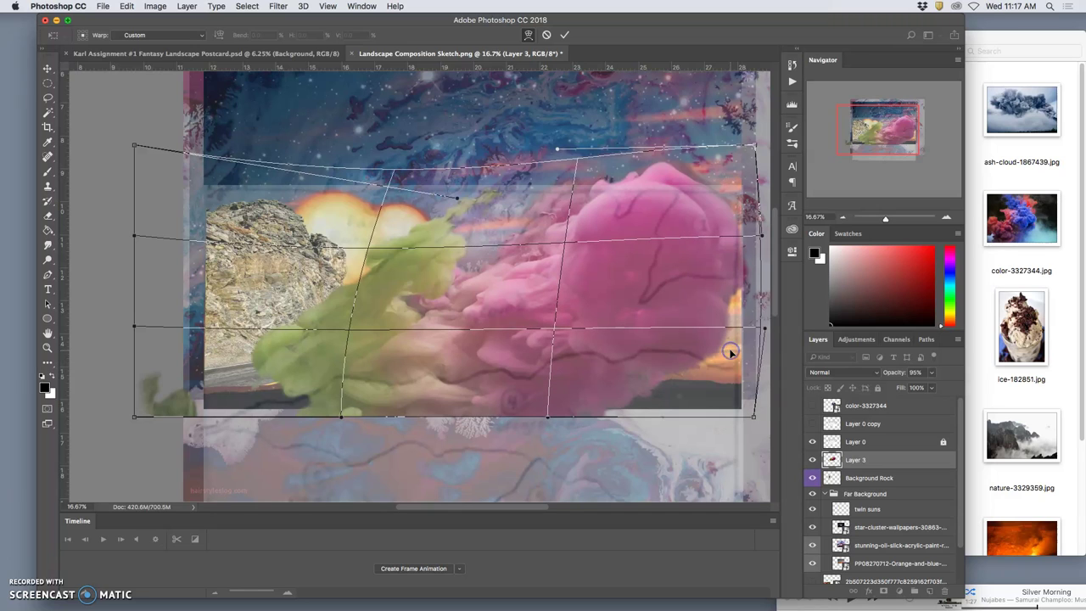
left_click_drag(730, 308, 732, 211)
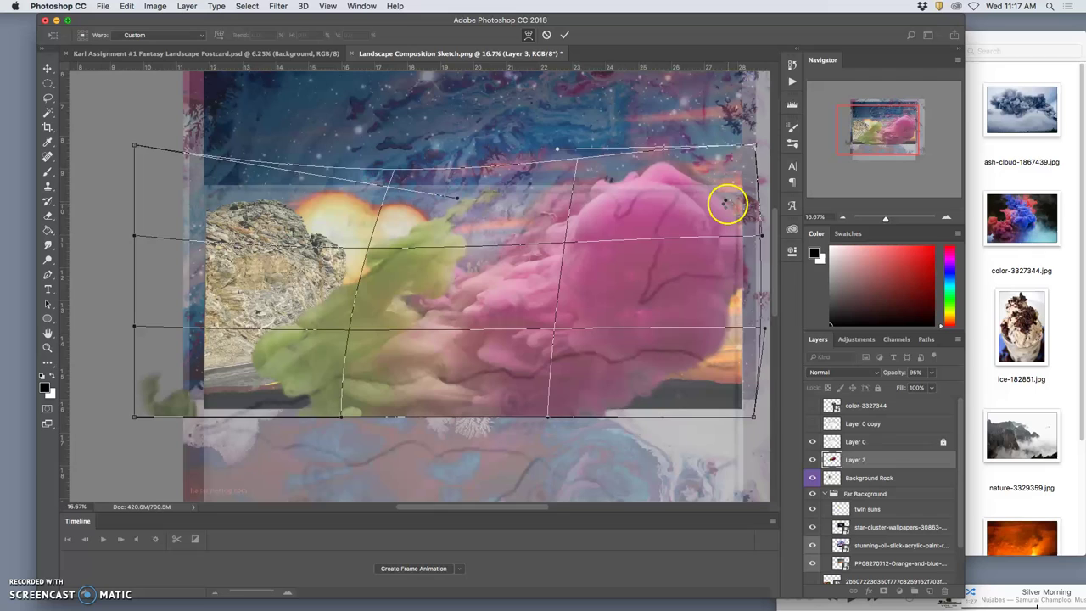
key("Return")
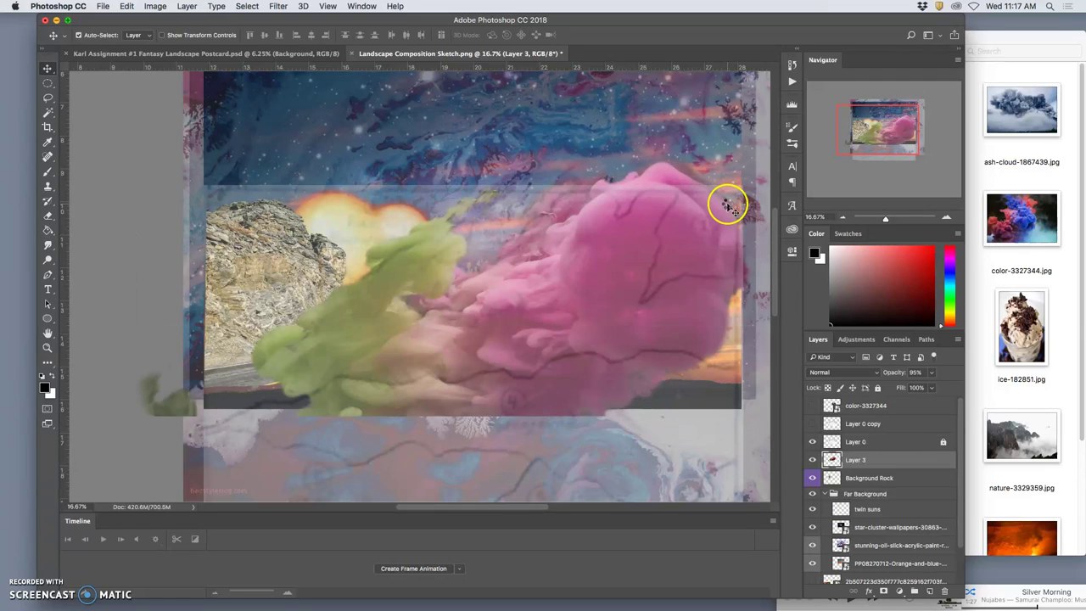
Erase a strip along the pink cloud's right edge, then show the Layer 0 copy overlay and zoom out.
left_click(47, 215)
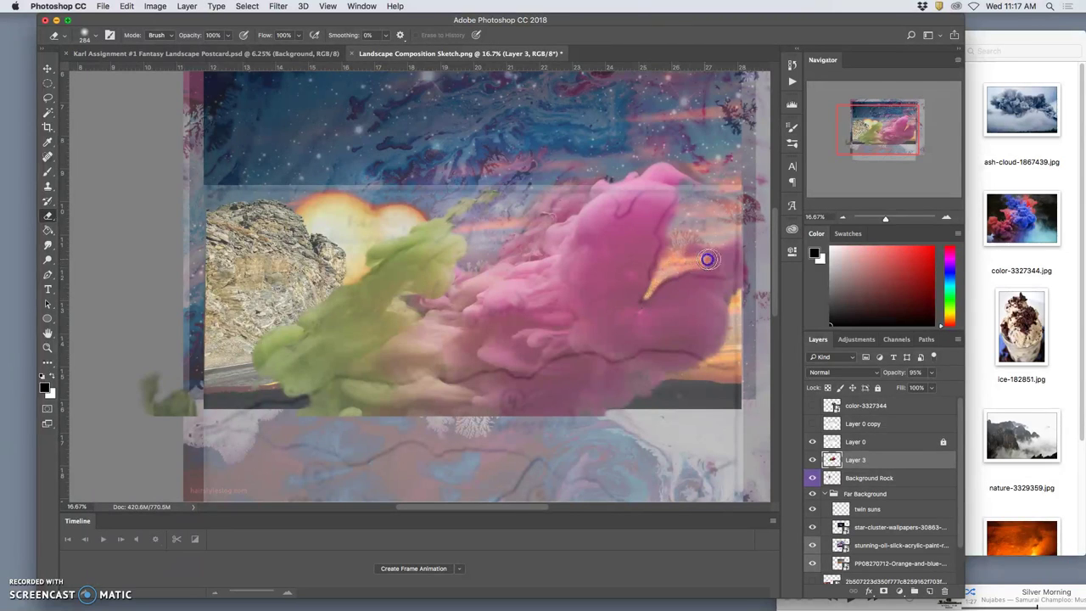
left_click_drag(692, 254, 739, 235)
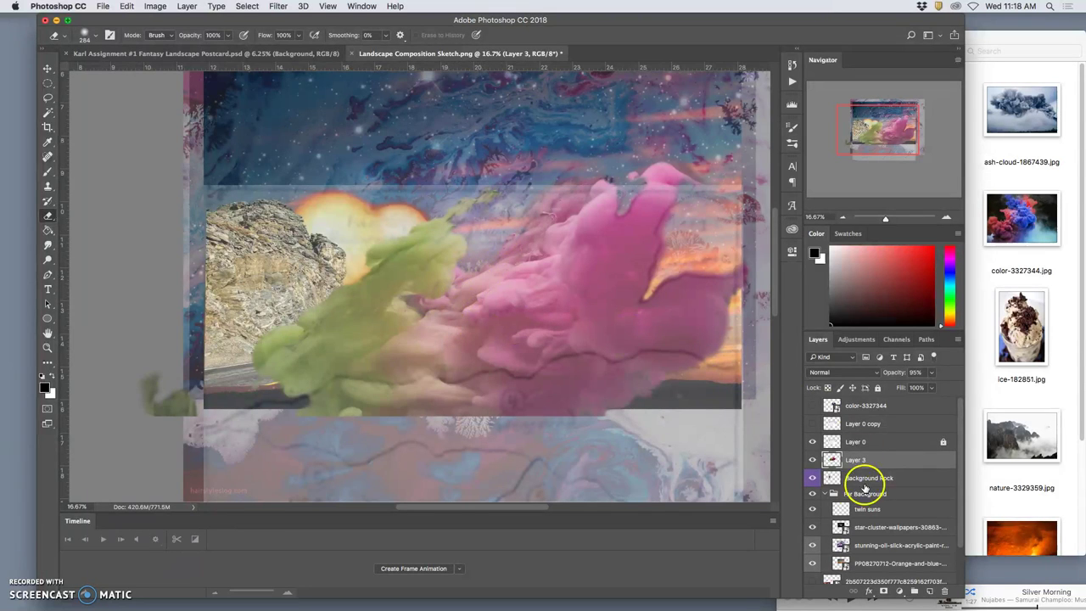
left_click(812, 424)
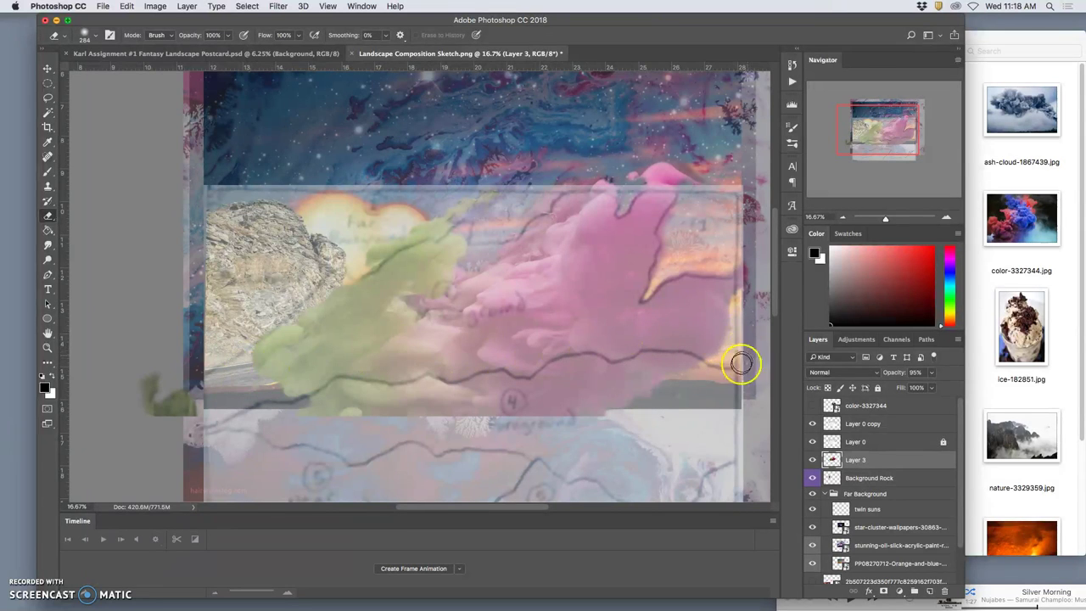
key("super+minus")
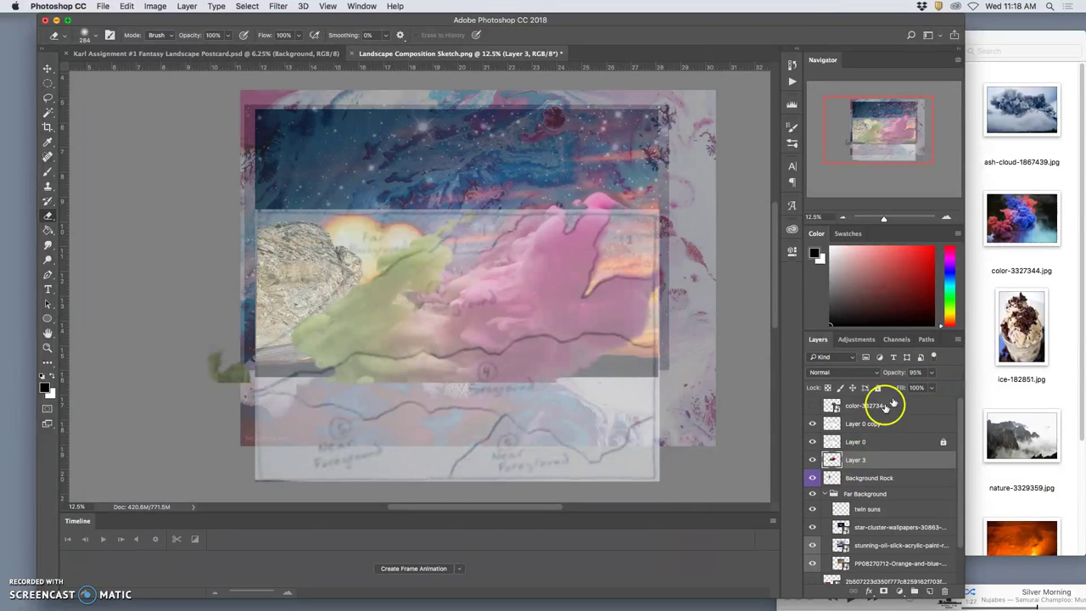
Hide Layer 0 and Layer 0 copy, then erase ink cloud over the orange sky at right.
left_click(814, 441)
left_click(814, 425)
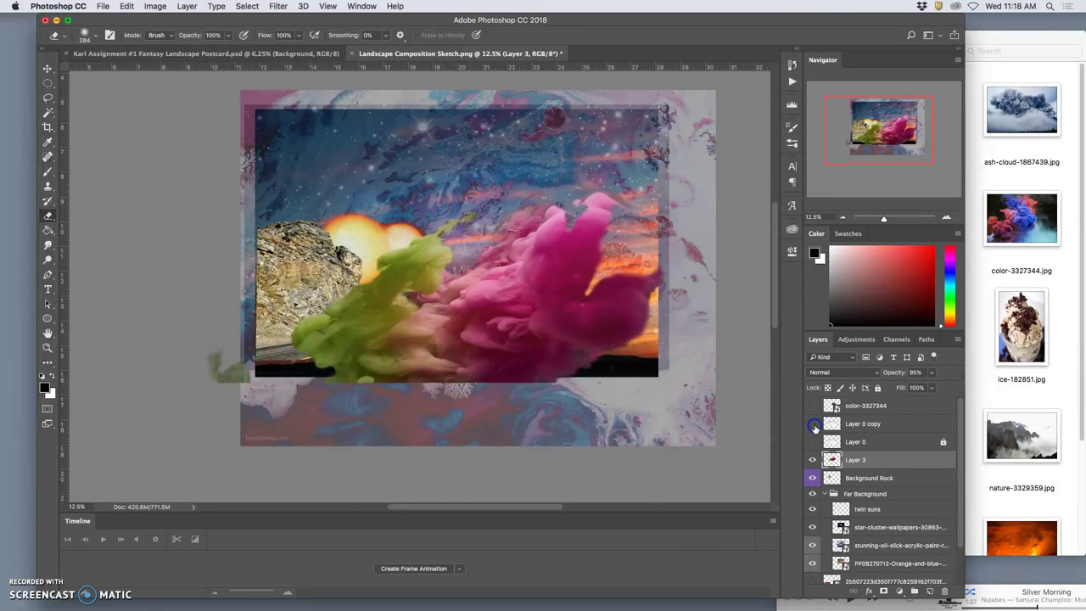
left_click(761, 448)
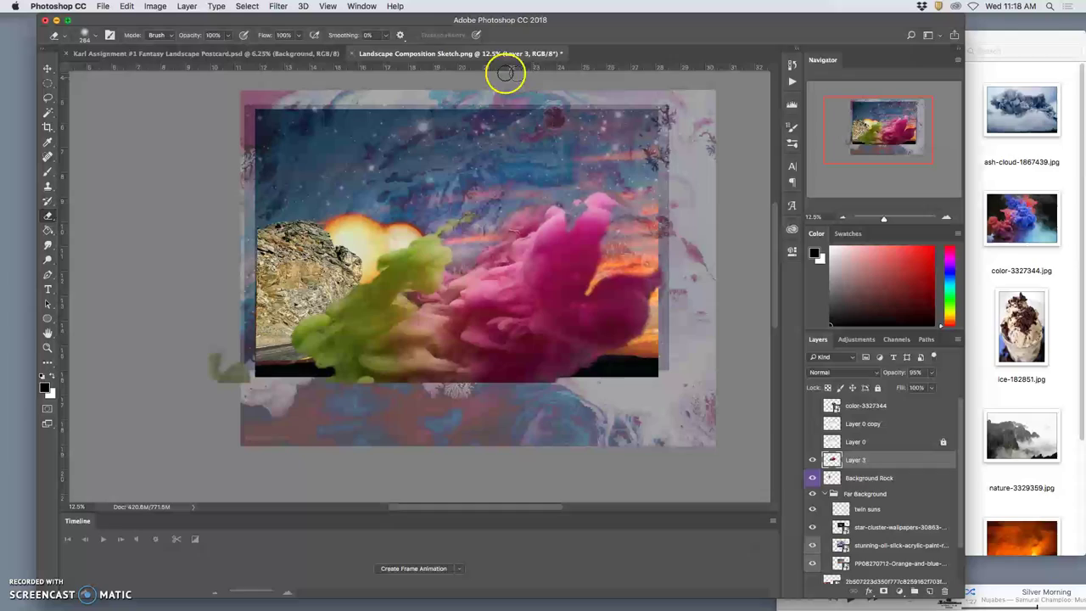
key("super+equal")
key("super+equal")
key("super+equal")
key("super+equal")
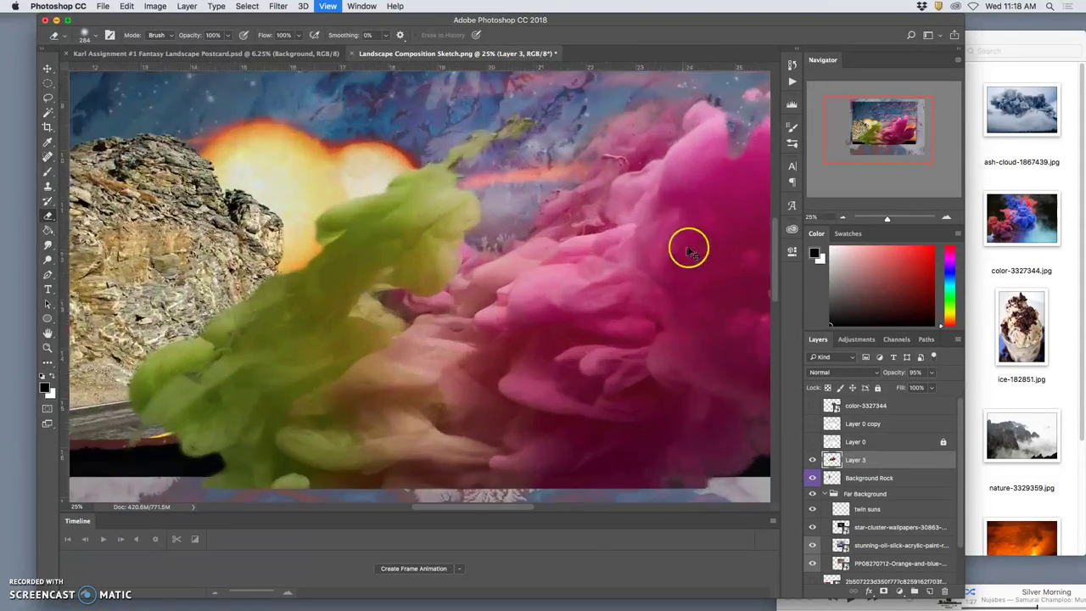
mouse_move(696, 238)
left_mouse_down()
mouse_move(412, 237)
mouse_move(337, 332)
left_mouse_up()
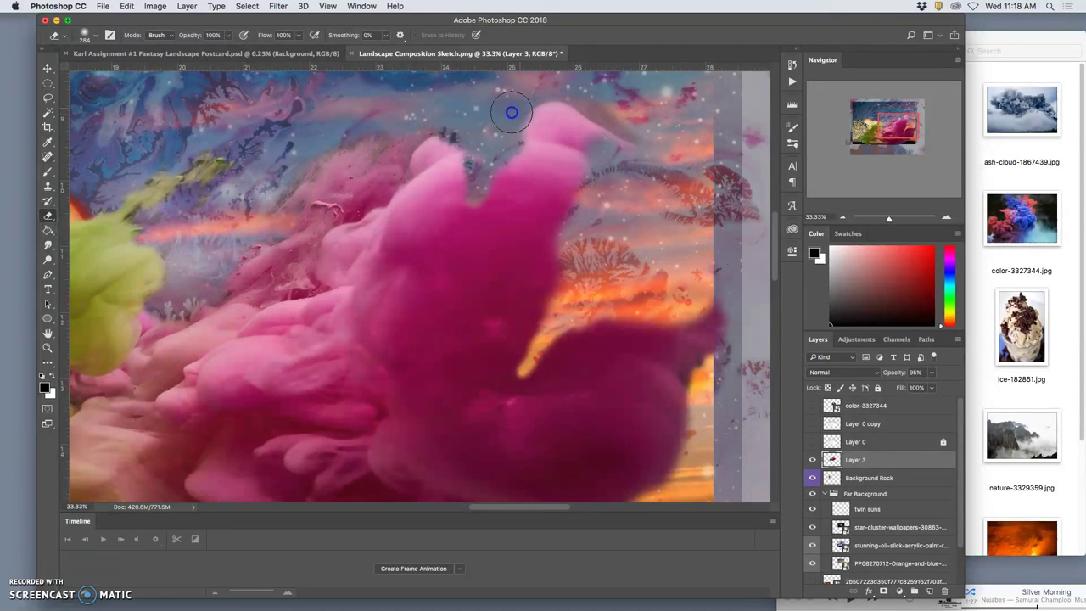
mouse_move(692, 270)
left_mouse_down()
mouse_move(698, 279)
mouse_move(619, 283)
mouse_move(694, 279)
mouse_move(681, 291)
left_mouse_up()
Magic Wand the blue and orange sky areas and bring the selection into Select and Mask.
left_click(49, 113)
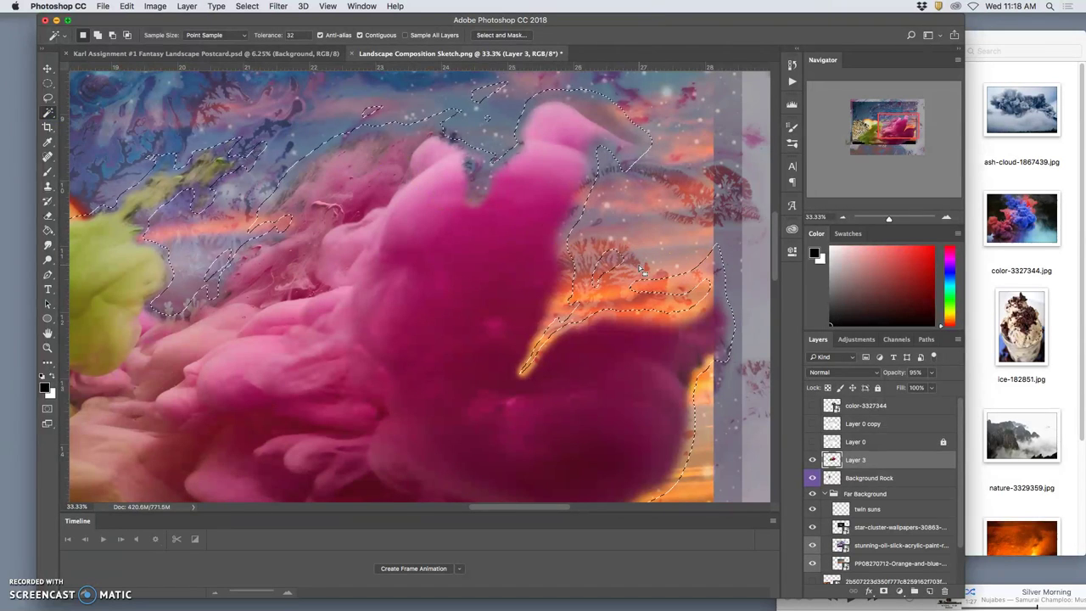
left_click(614, 267)
left_click(502, 35)
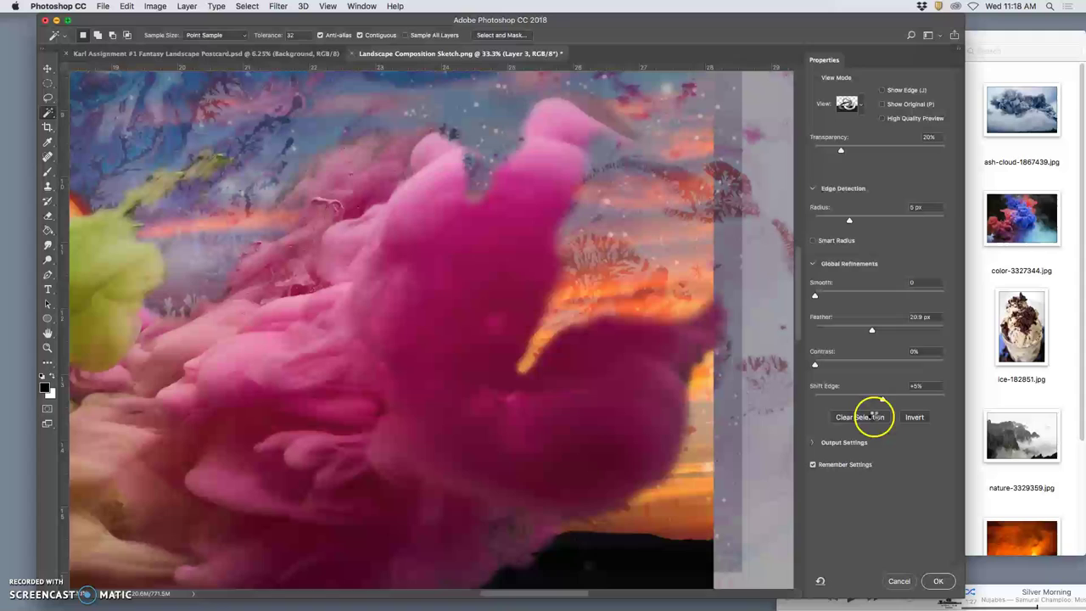
Set the sky selection's edge detection radius to 2 px, keep 20.9 px feather, and apply.
left_click(938, 581)
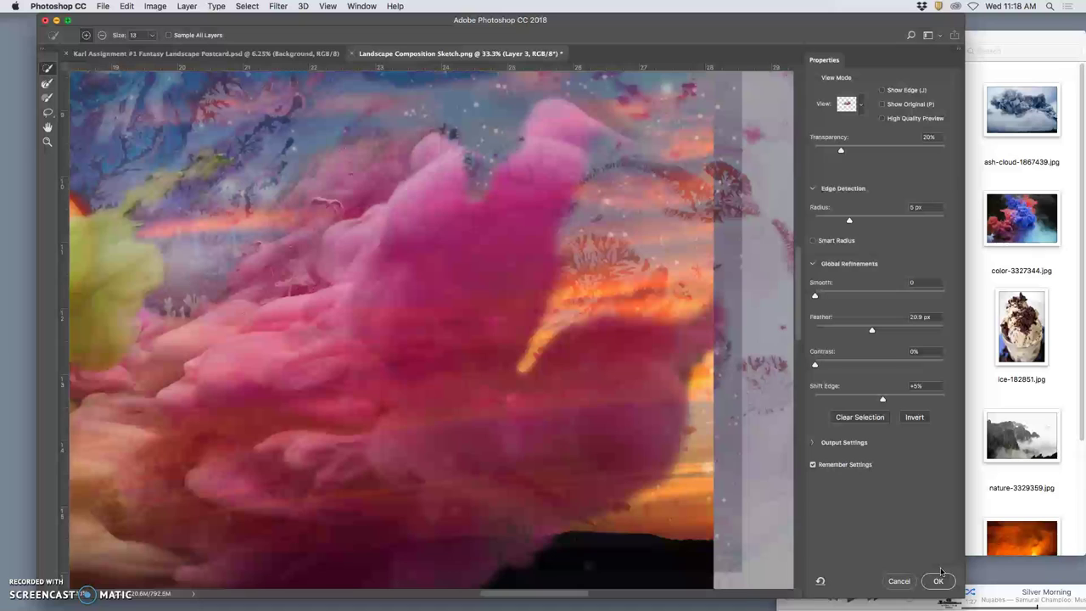
left_click(934, 567)
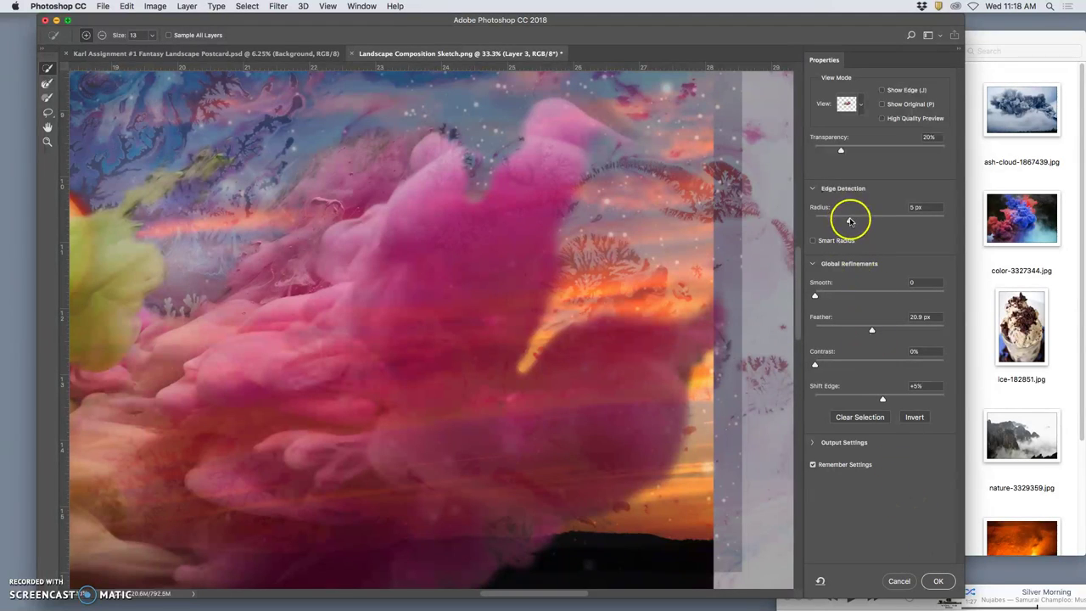
left_click_drag(843, 220, 830, 222)
left_click(977, 538)
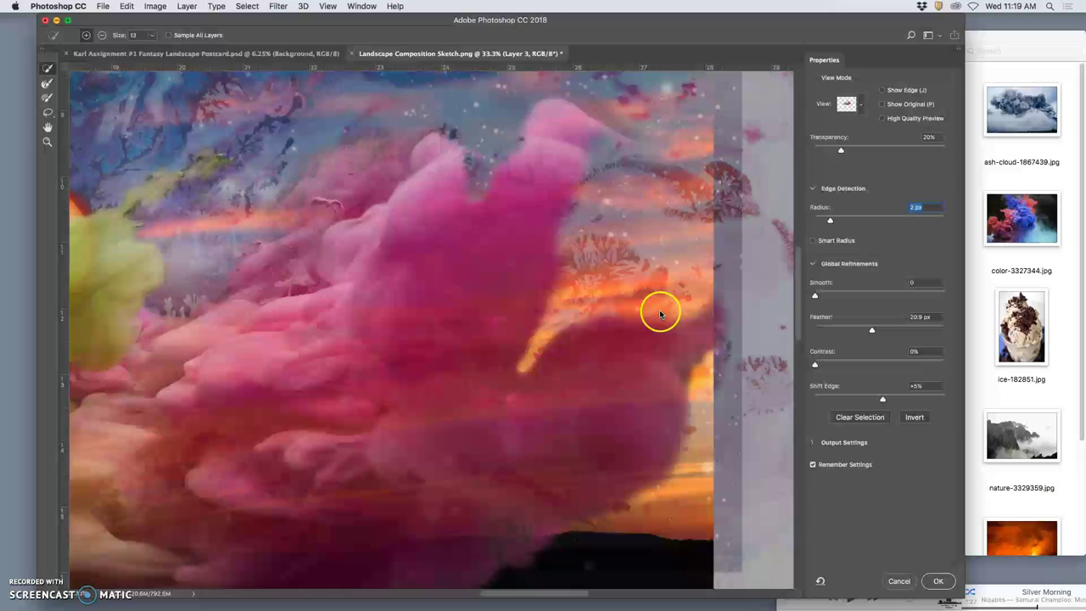
key("bracketright")
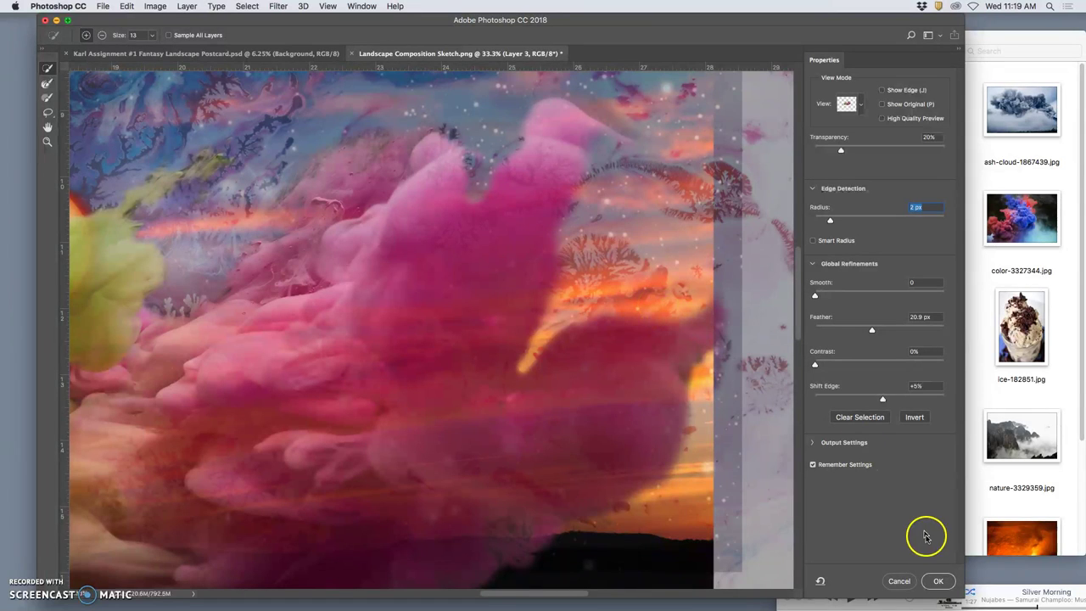
left_click(938, 581)
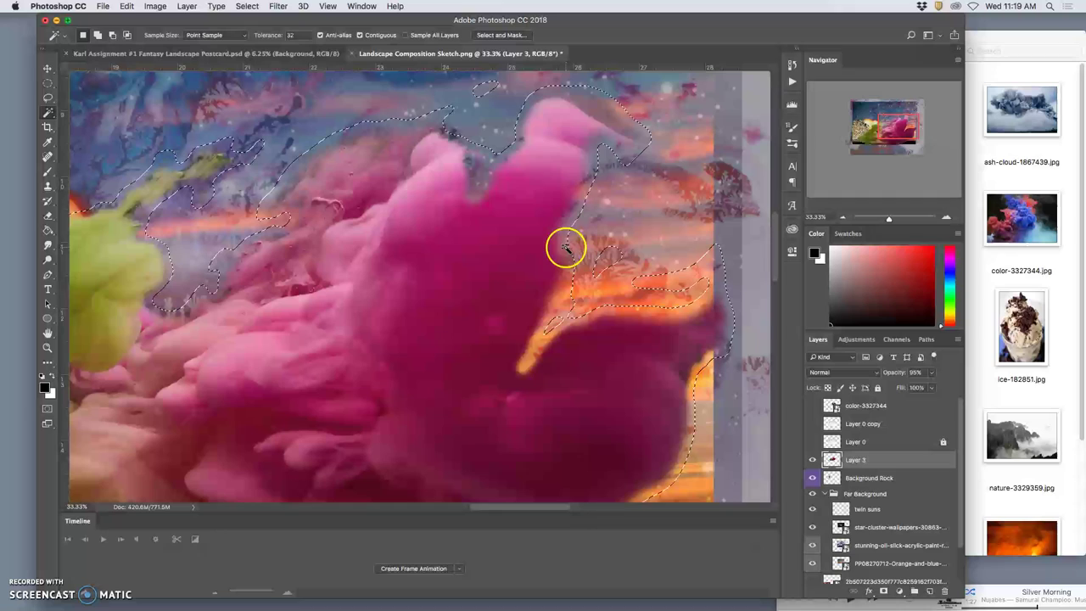
Move Layer 3 up toward Layer 0 and clear the current selection.
key("super+c")
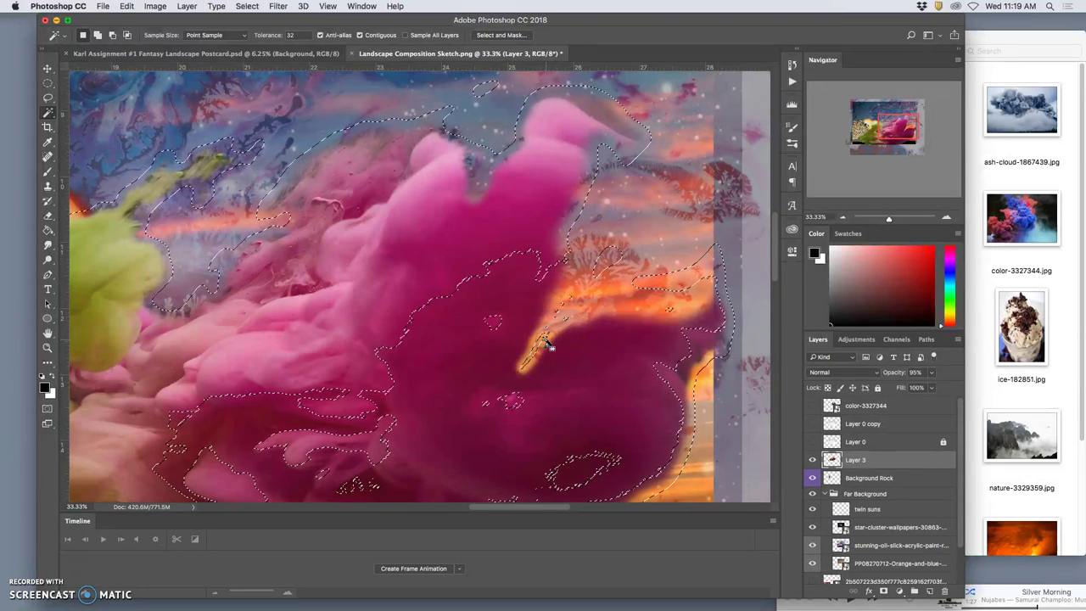
left_click_drag(831, 459, 858, 460)
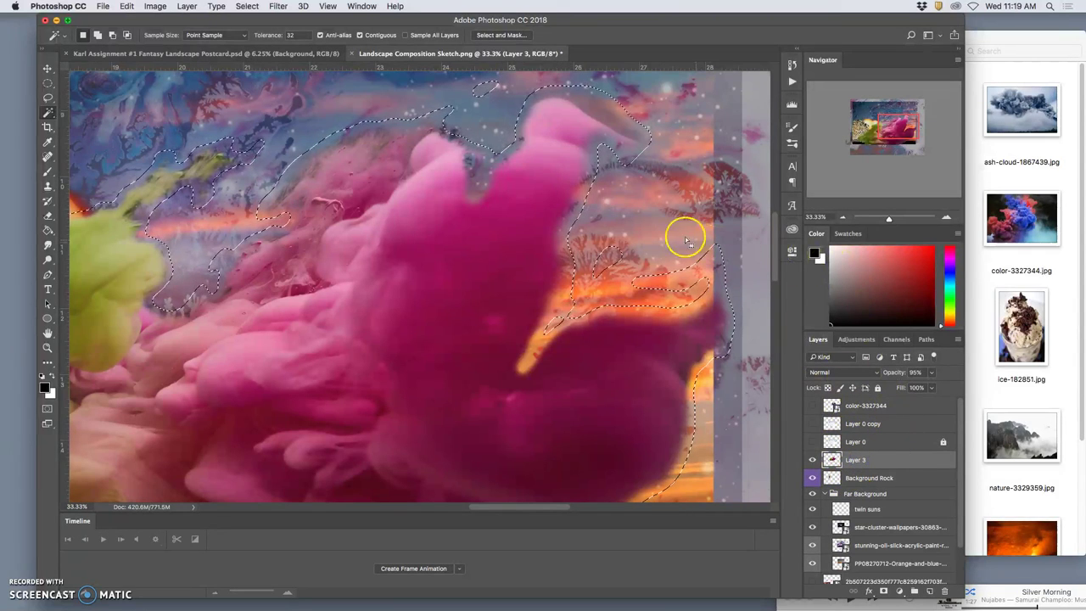
left_click(48, 98)
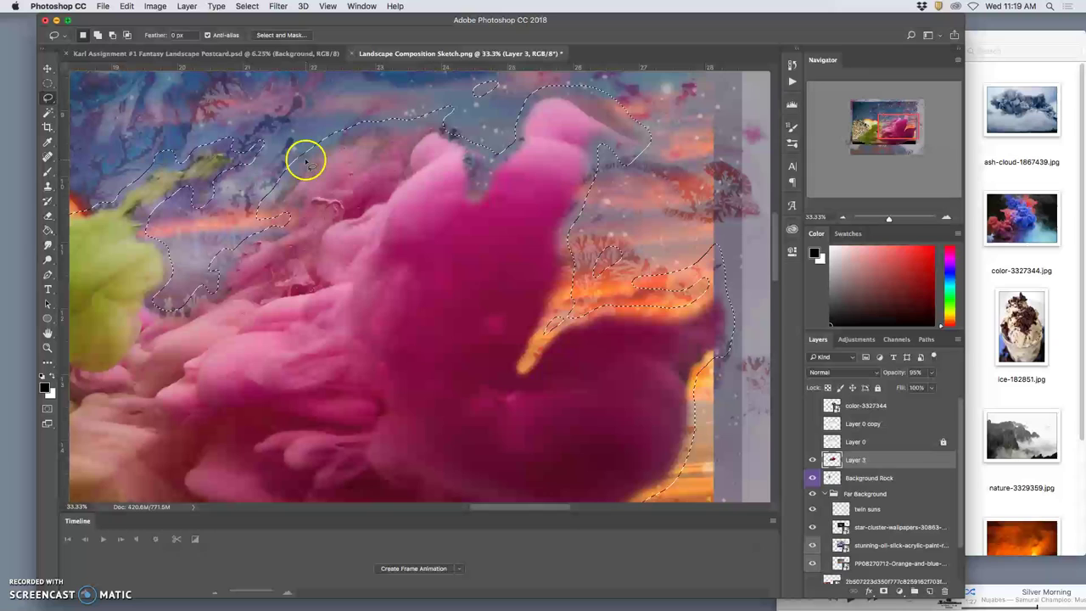
left_click(389, 185)
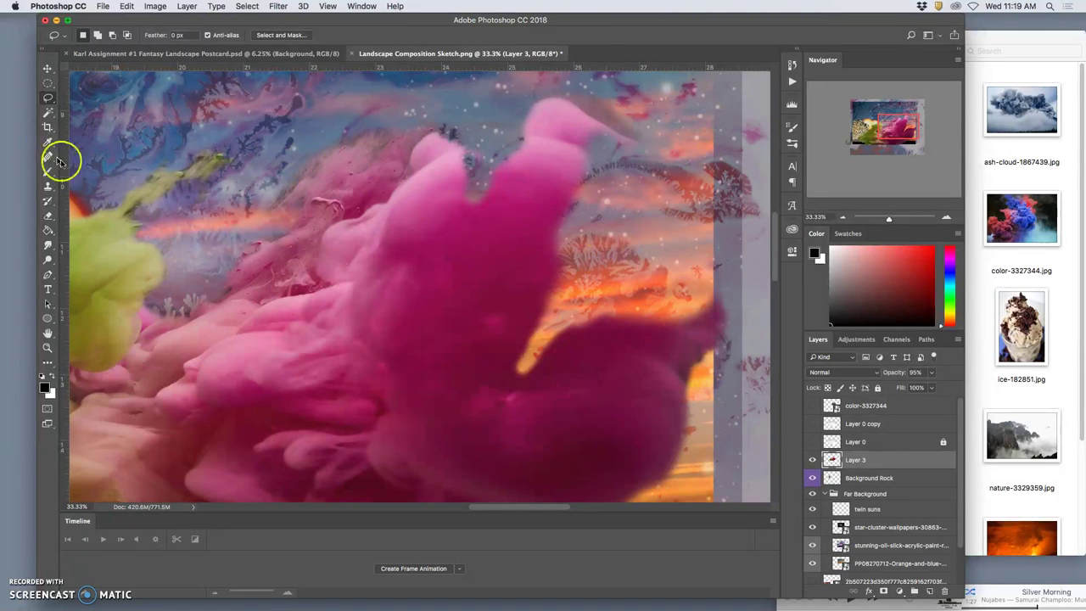
Erase a short stroke from the top edge of the pink ink cloud.
left_click(48, 215)
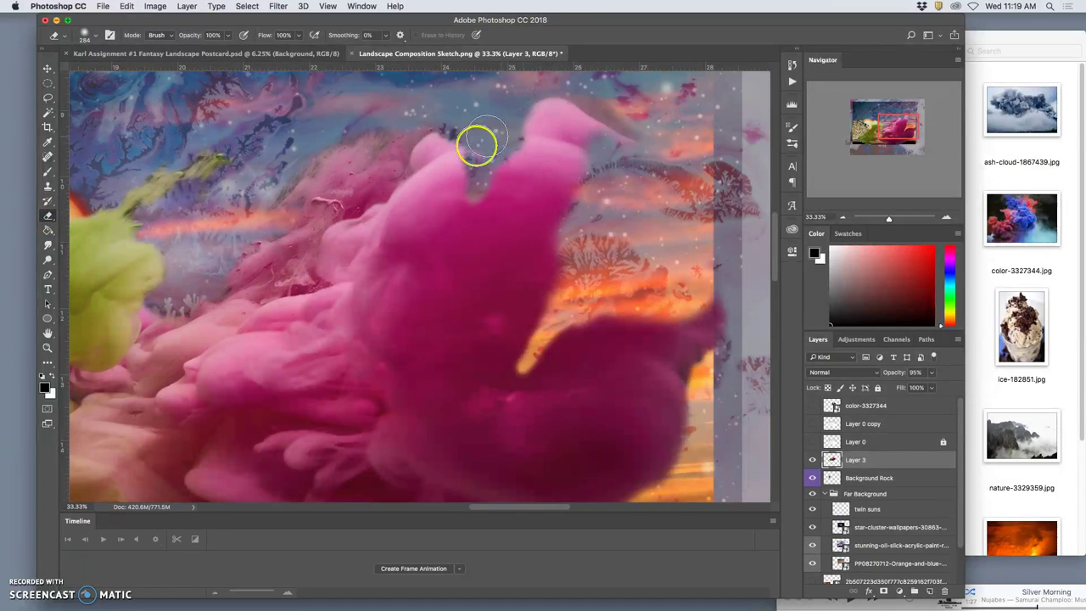
mouse_move(470, 151)
left_mouse_down()
mouse_move(451, 140)
mouse_move(448, 107)
mouse_move(437, 145)
mouse_move(468, 189)
left_mouse_up()
key("super+minus")
key("super+minus")
key("super+minus")
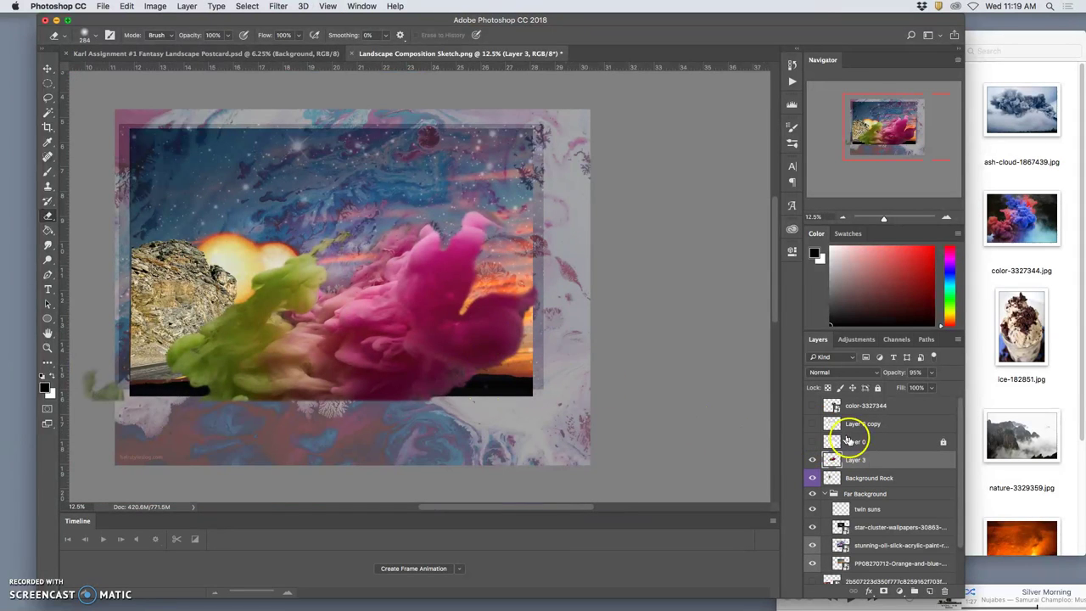
Drag arches-national-park-96840.jpg from Finder onto the Photoshop canvas.
left_click(1044, 376)
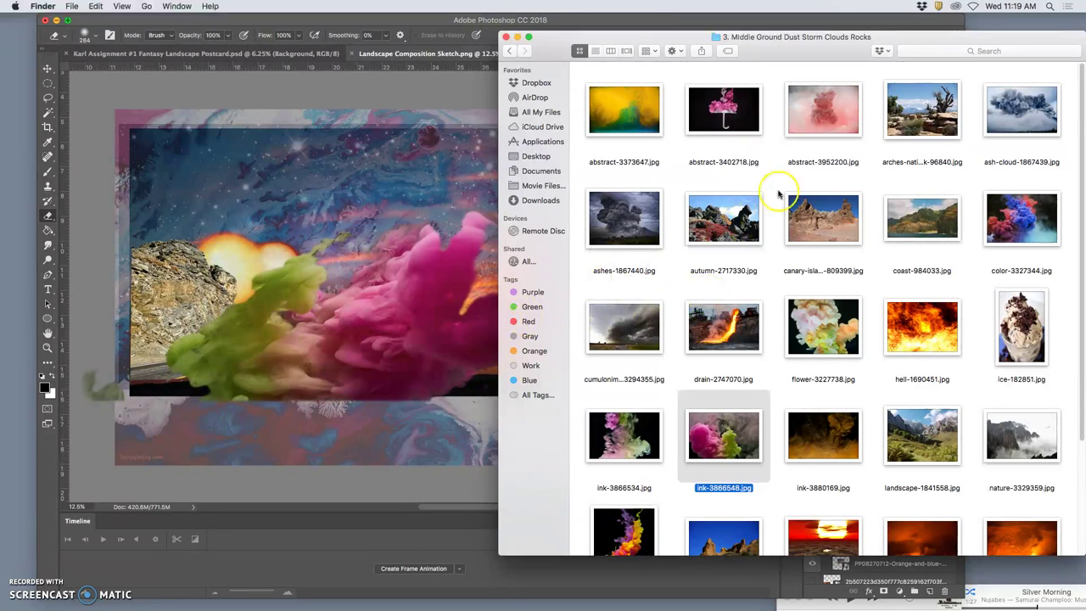
left_click(936, 119)
left_click_drag(936, 119, 413, 348)
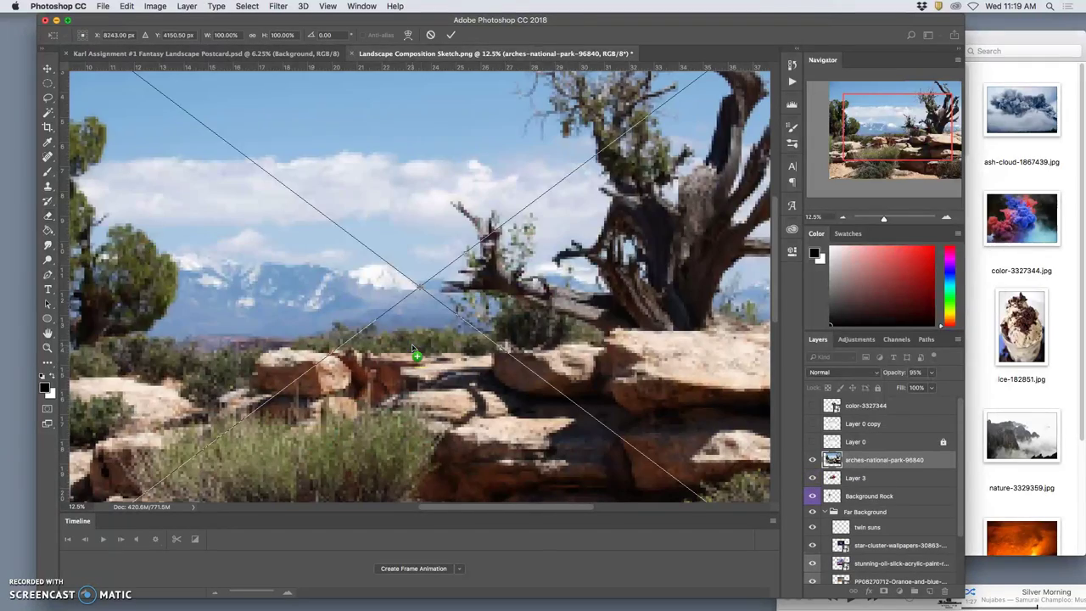
Inspect the placed tree photo and scale it down to about 46.5%.
key("super+minus")
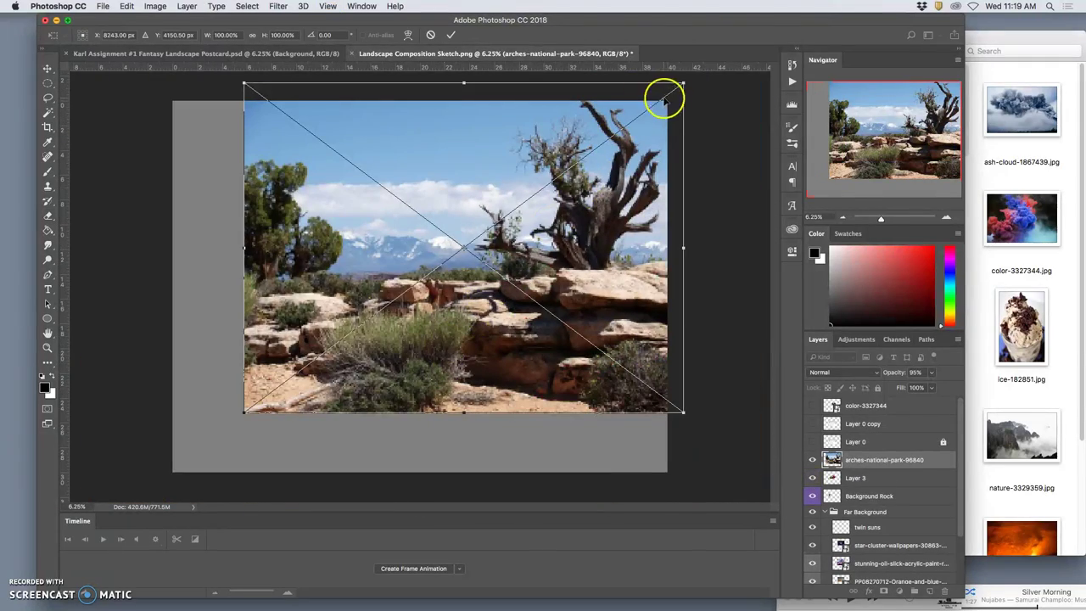
key("super+plus")
key("super+plus")
key("super+plus")
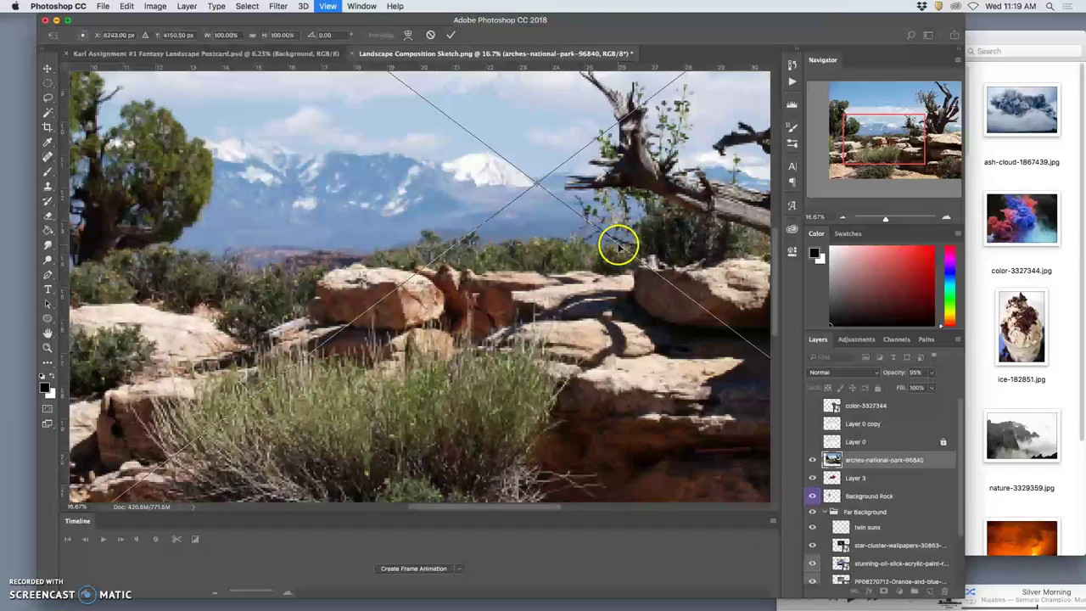
scroll(618, 246, "right", 5)
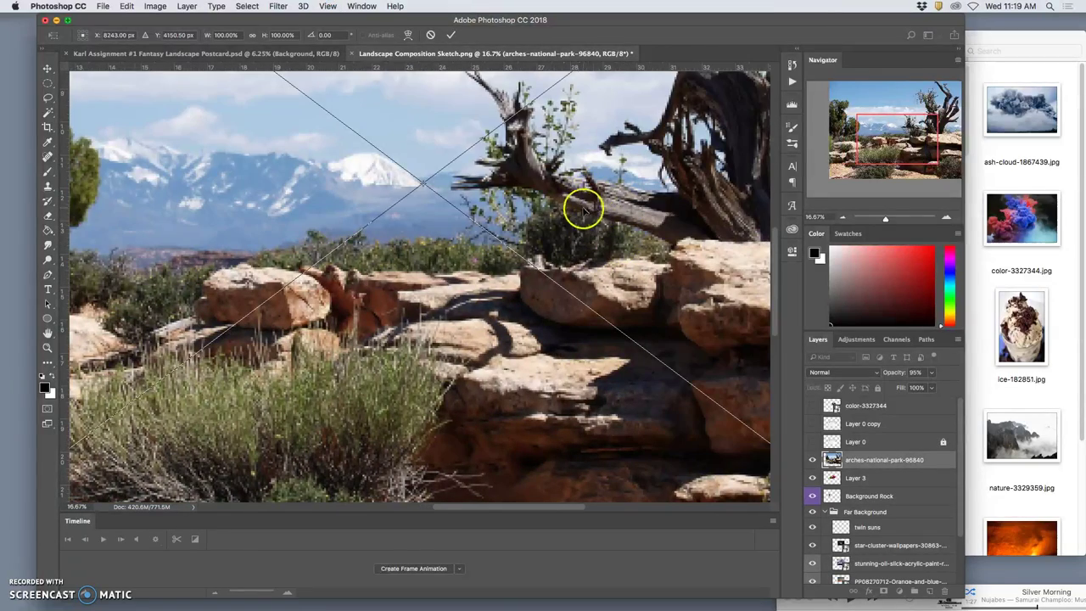
key("super+minus")
key("super+minus")
key("super+minus")
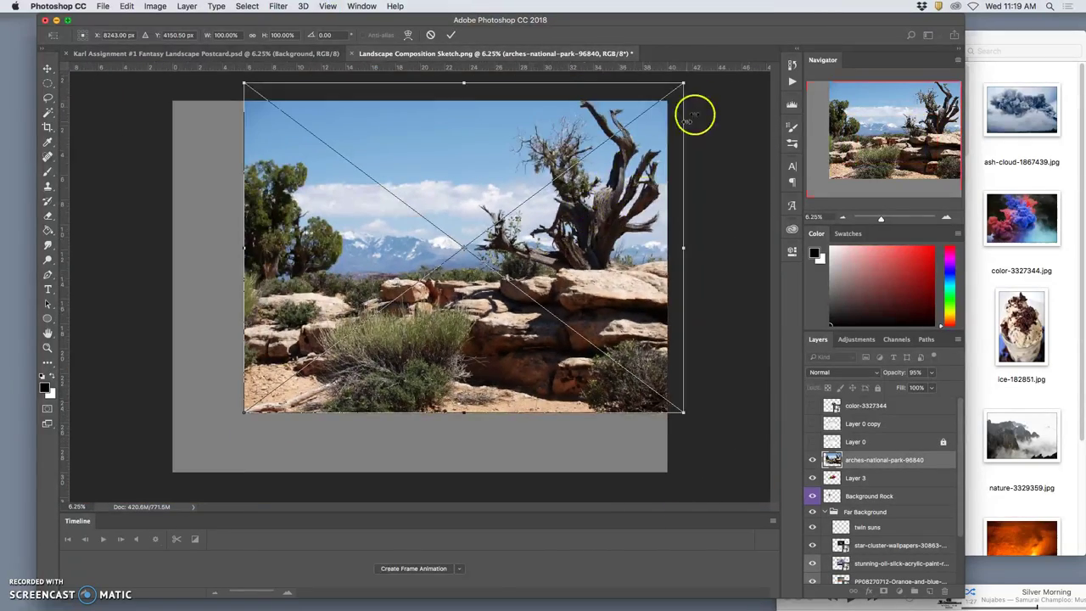
left_click_drag(690, 86, 470, 286)
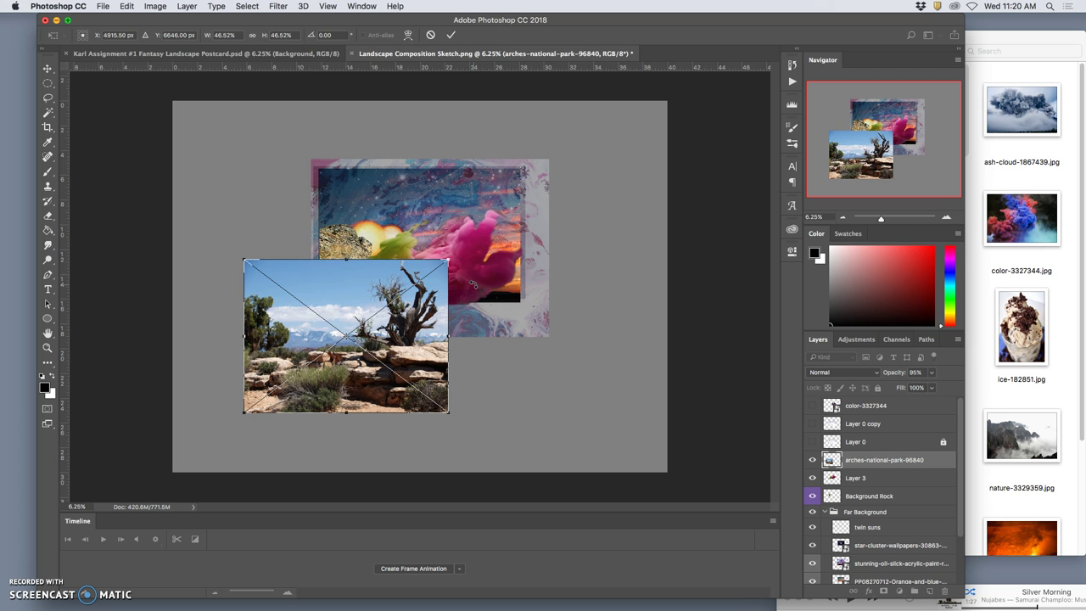
Open Landscape Composition Sketch from the Assignment #1 folder in Preview.
left_click(989, 177)
left_click(512, 52)
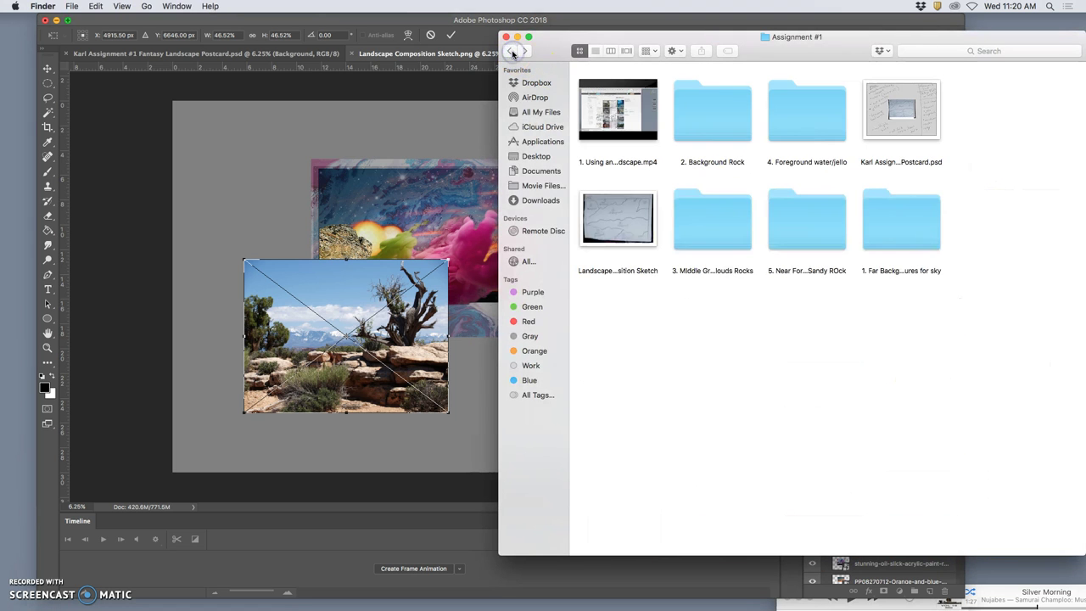
left_click(618, 222)
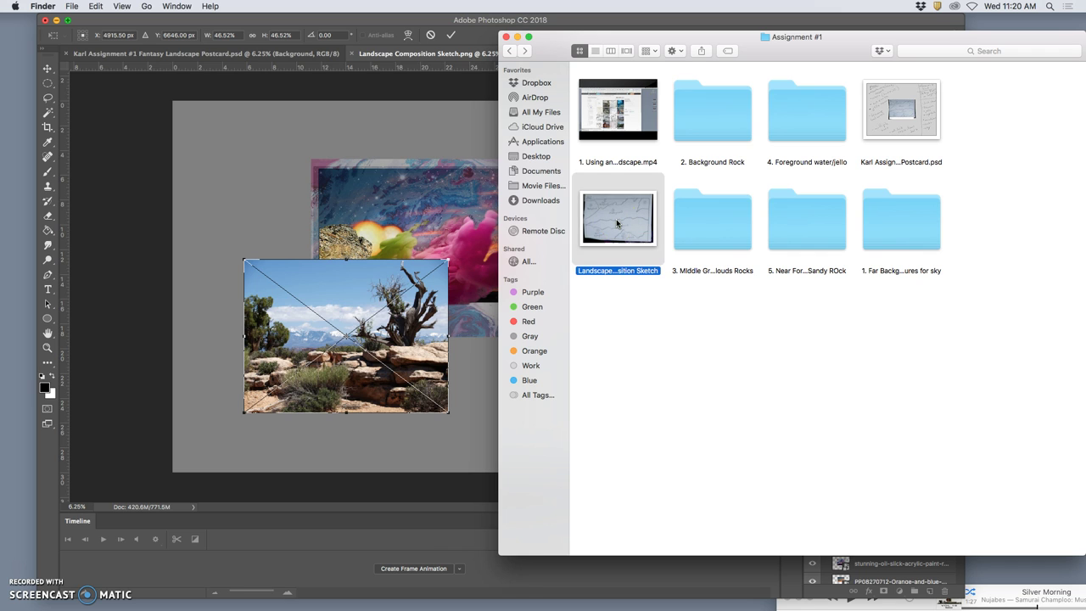
double_click(617, 224)
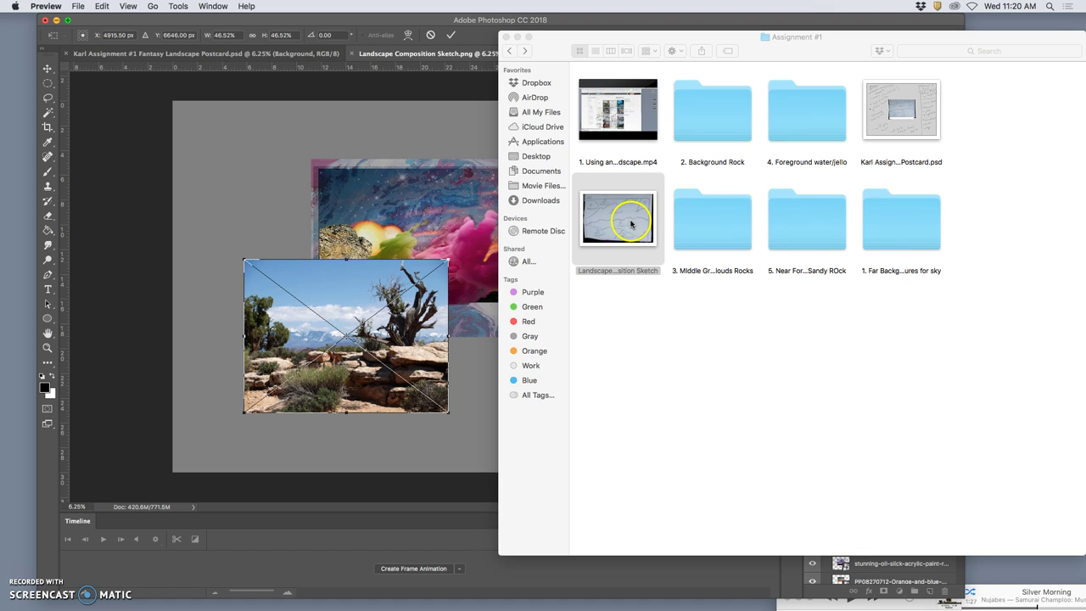
left_click(625, 224)
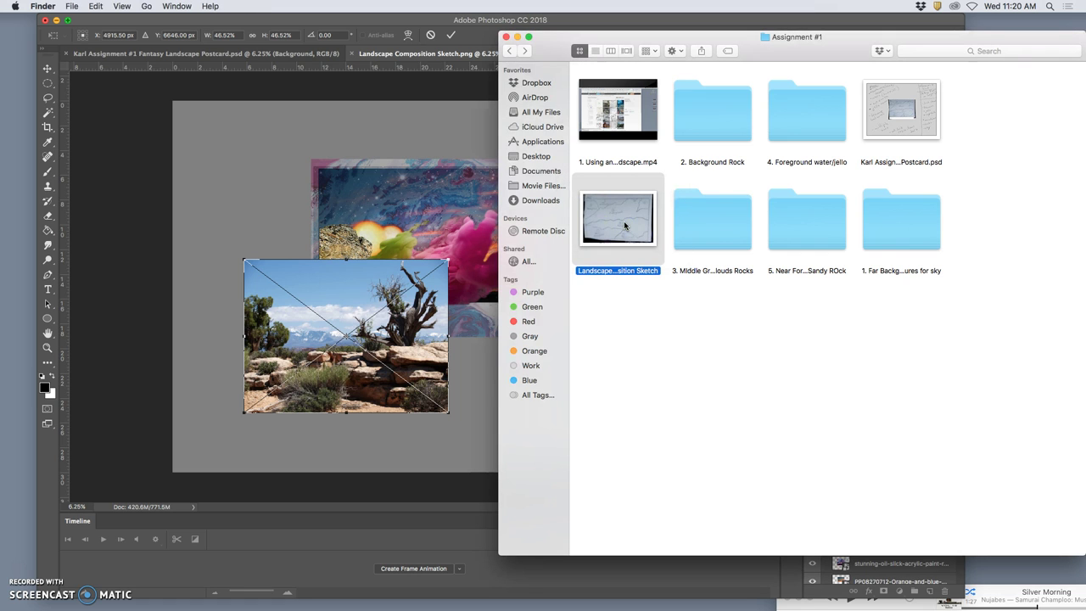
double_click(624, 224)
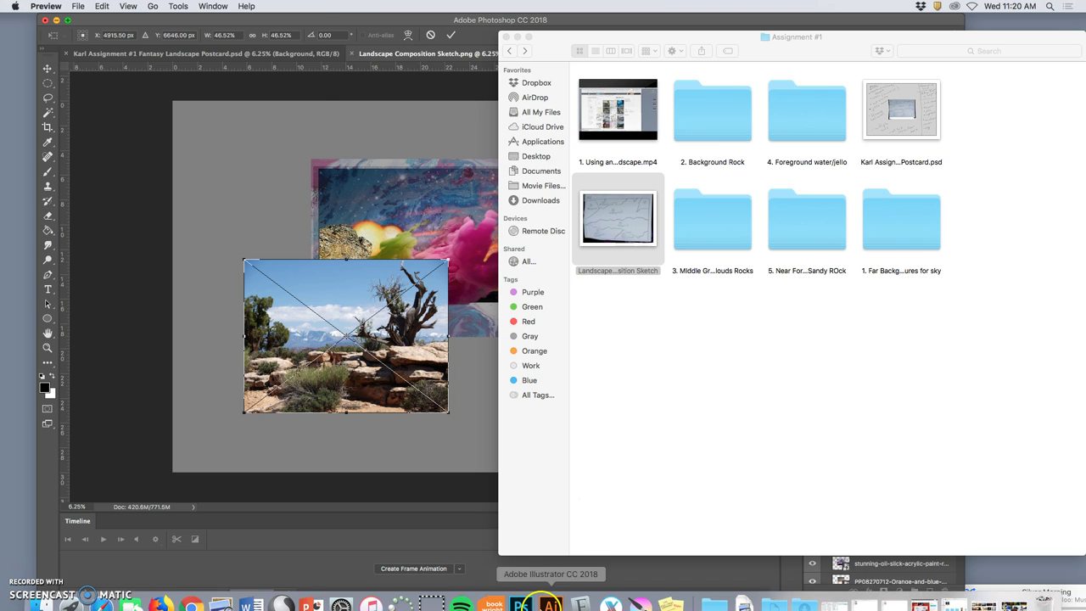
Move the sketch window to the top-right corner beside Photoshop.
left_click(528, 597)
left_click_drag(263, 21, 1036, 4)
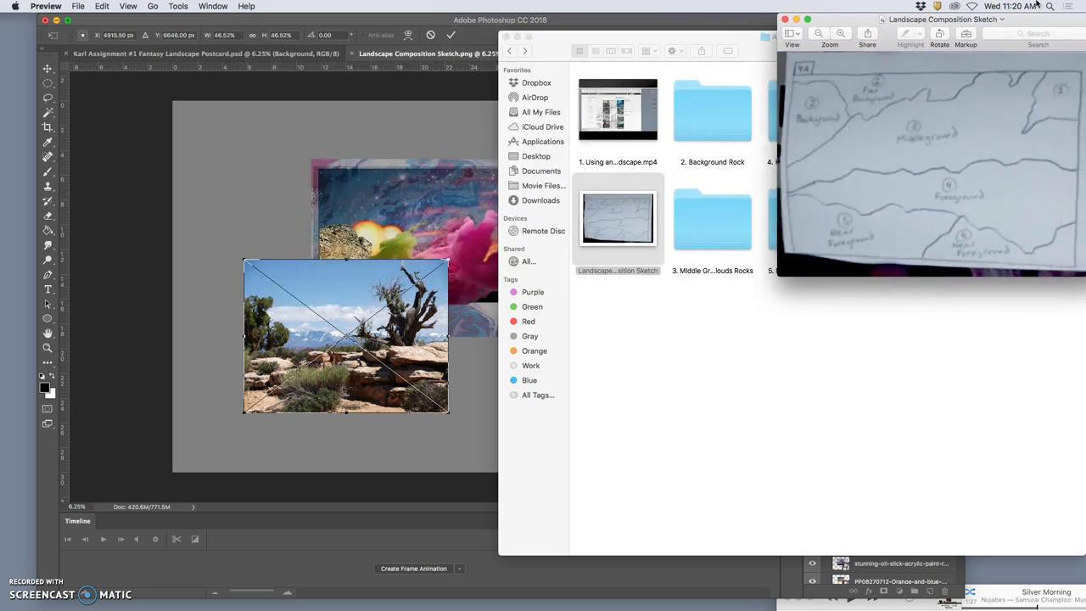
left_click(469, 129)
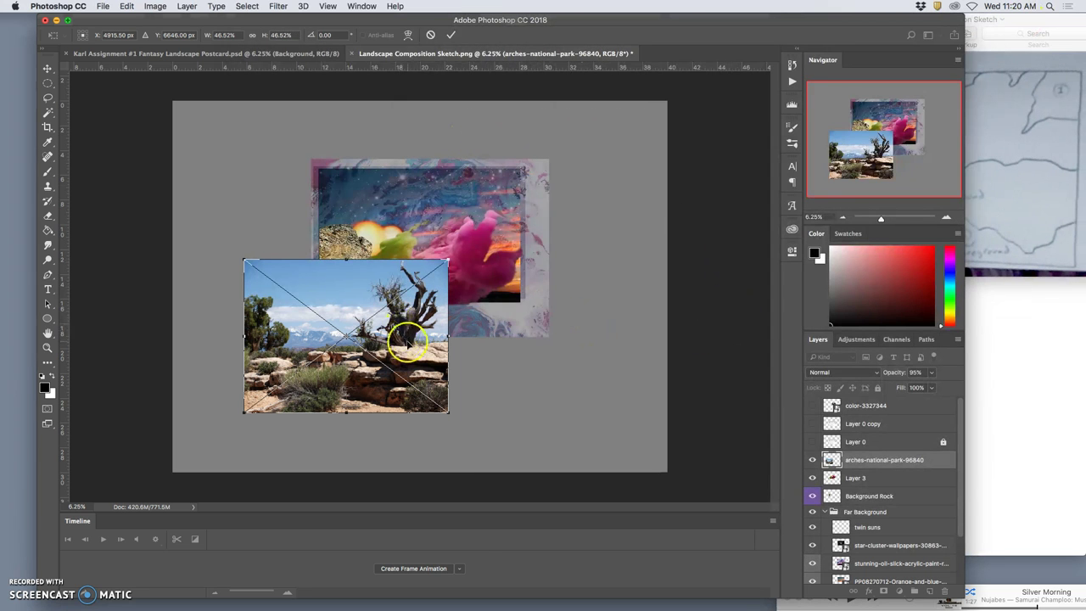
left_click(1040, 256)
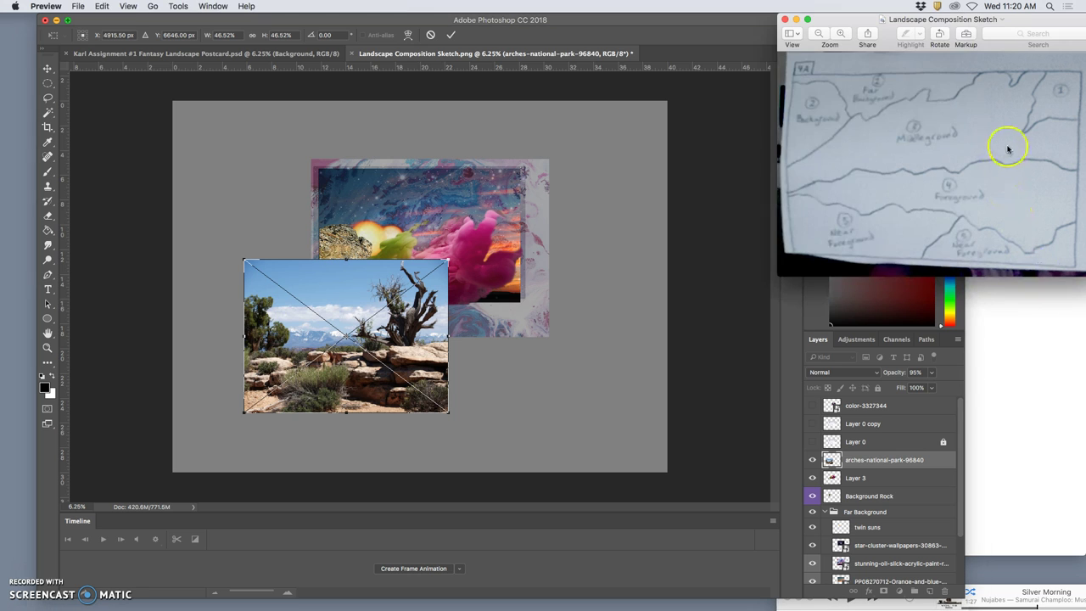
left_click(563, 249)
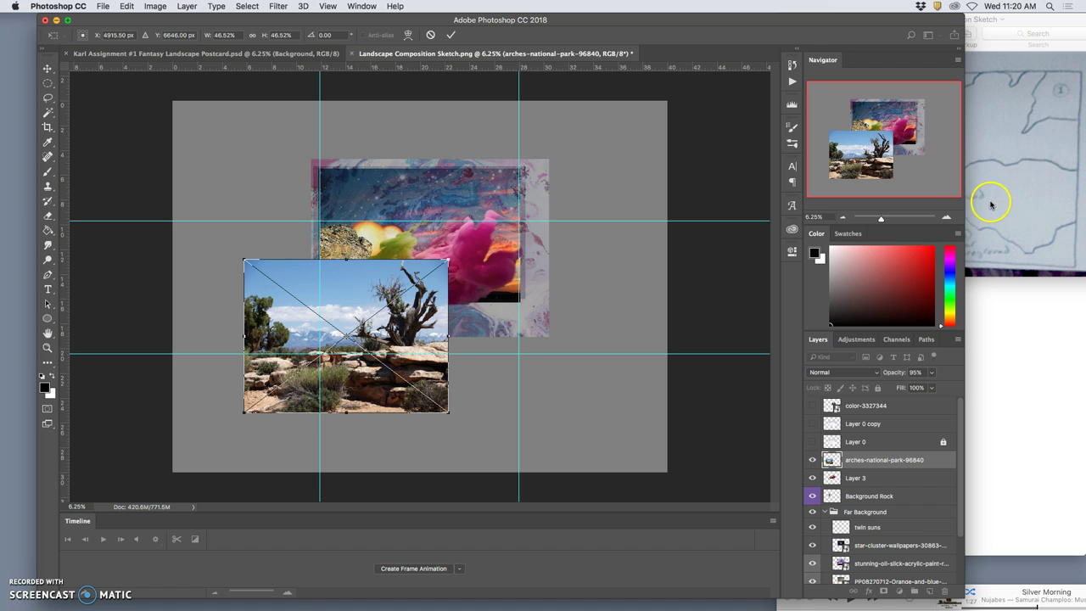
Move the tree photo up and right and scale it to about 32%.
left_click(1019, 204)
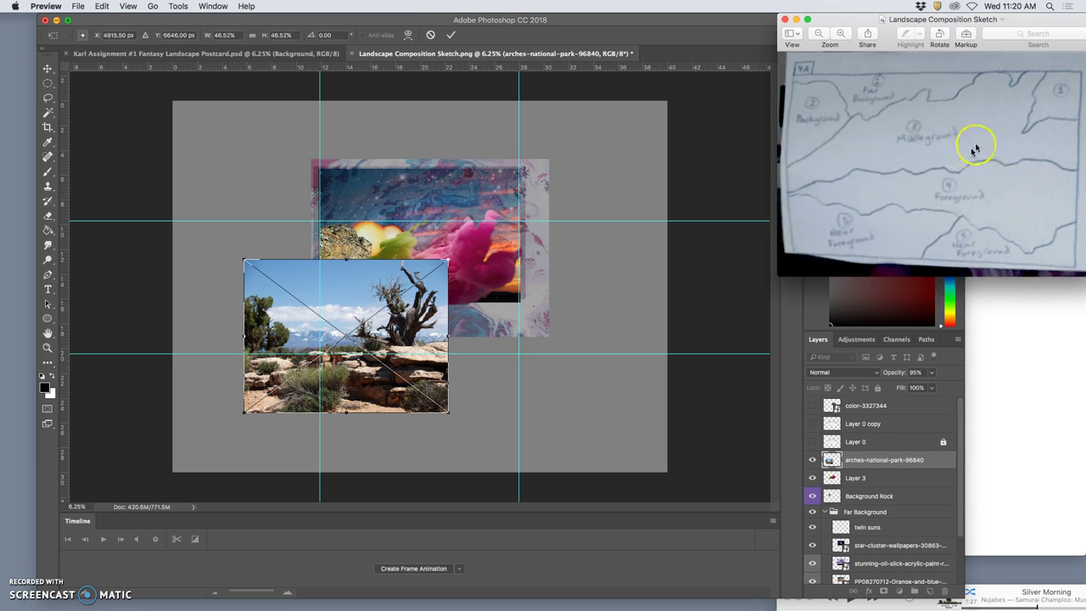
left_click(396, 350)
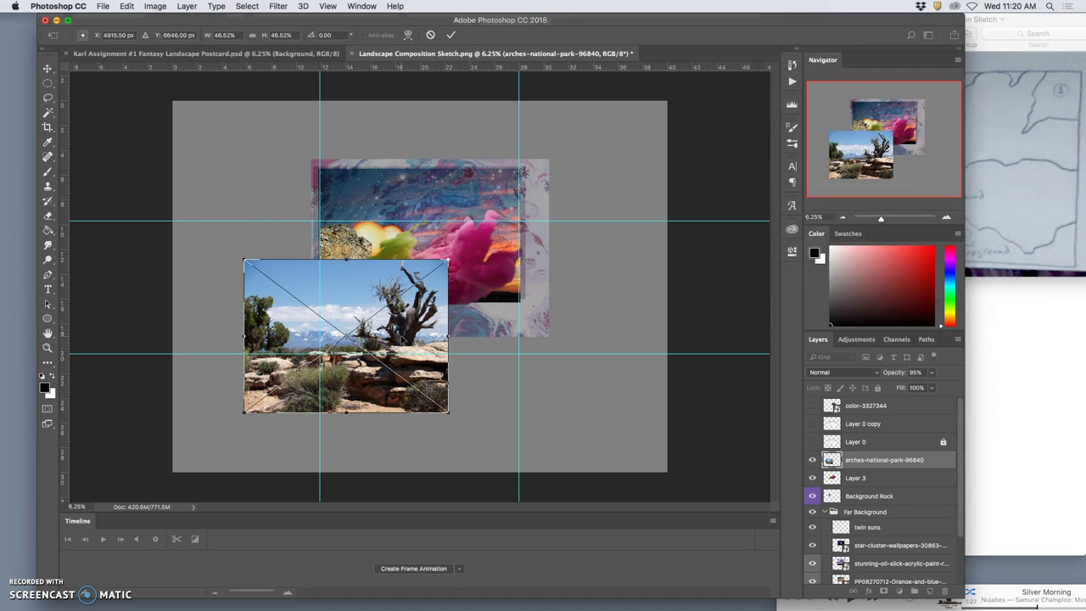
left_click_drag(391, 338, 437, 306)
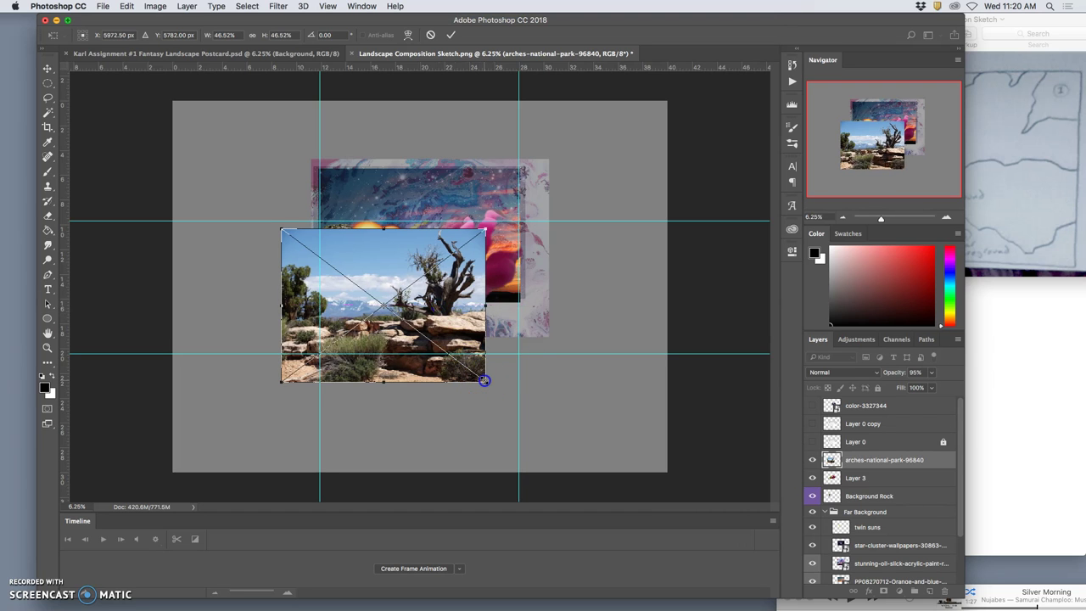
left_click_drag(484, 381, 449, 311)
key("Return")
Switch to the Eraser and zoom in on the tree photo.
key("e")
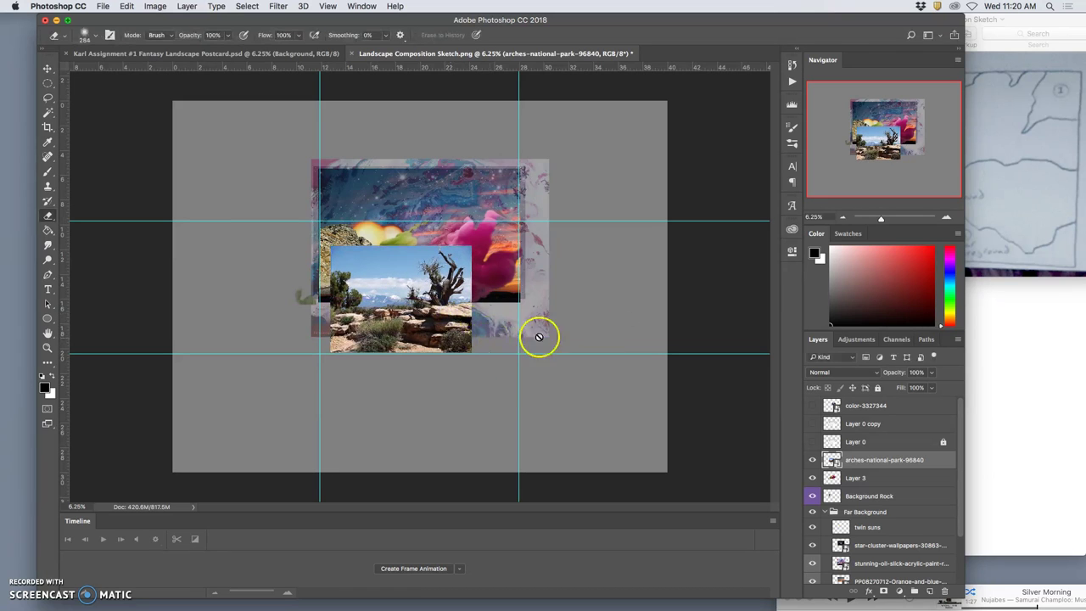
scroll(670, 314, "up", 3)
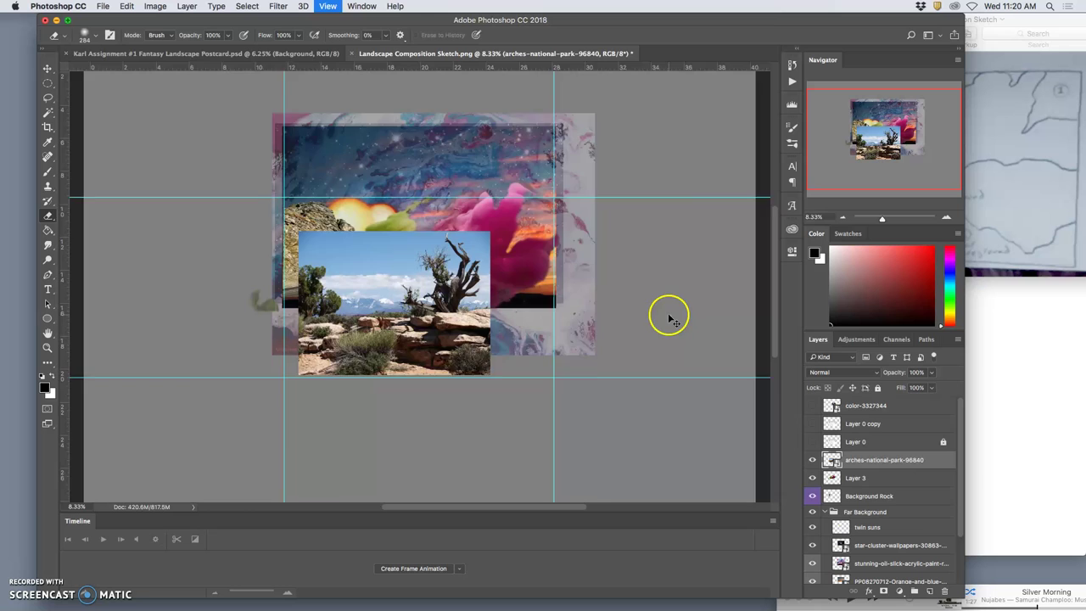
left_click(998, 206)
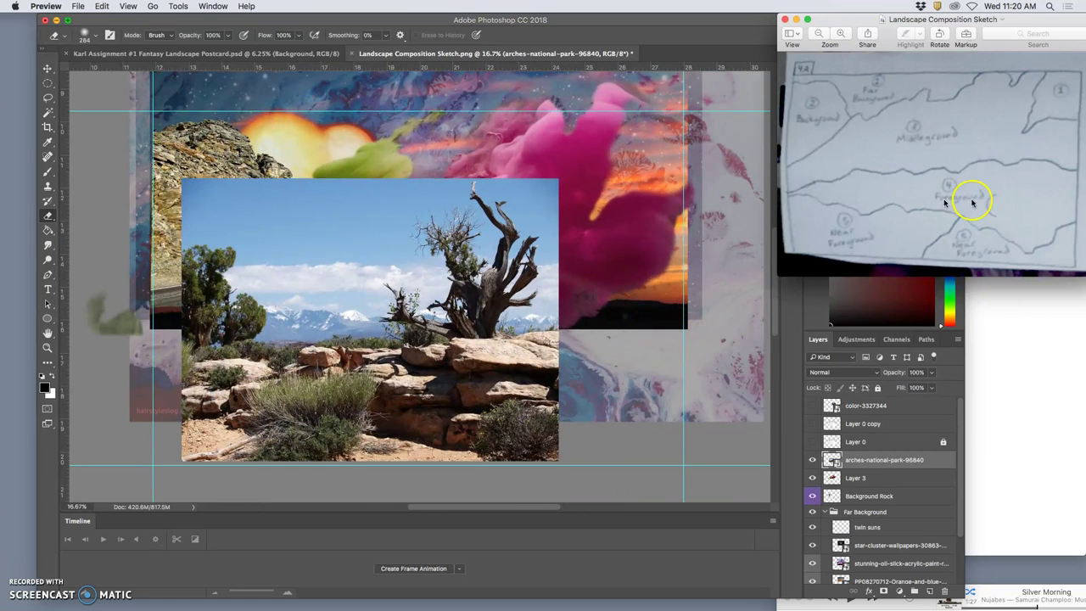
left_click(480, 383)
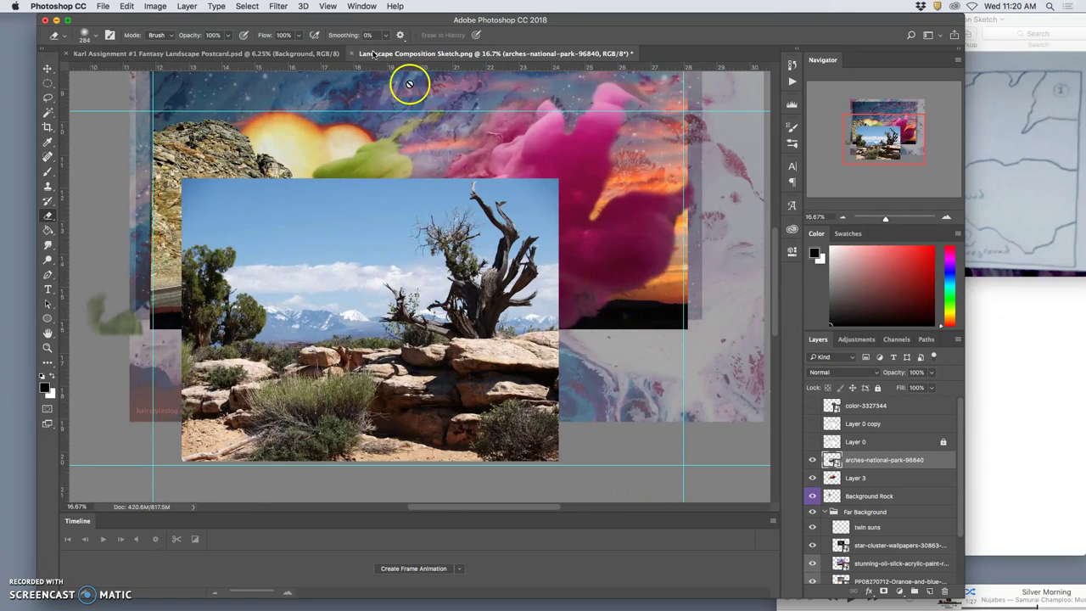
key("super+plus")
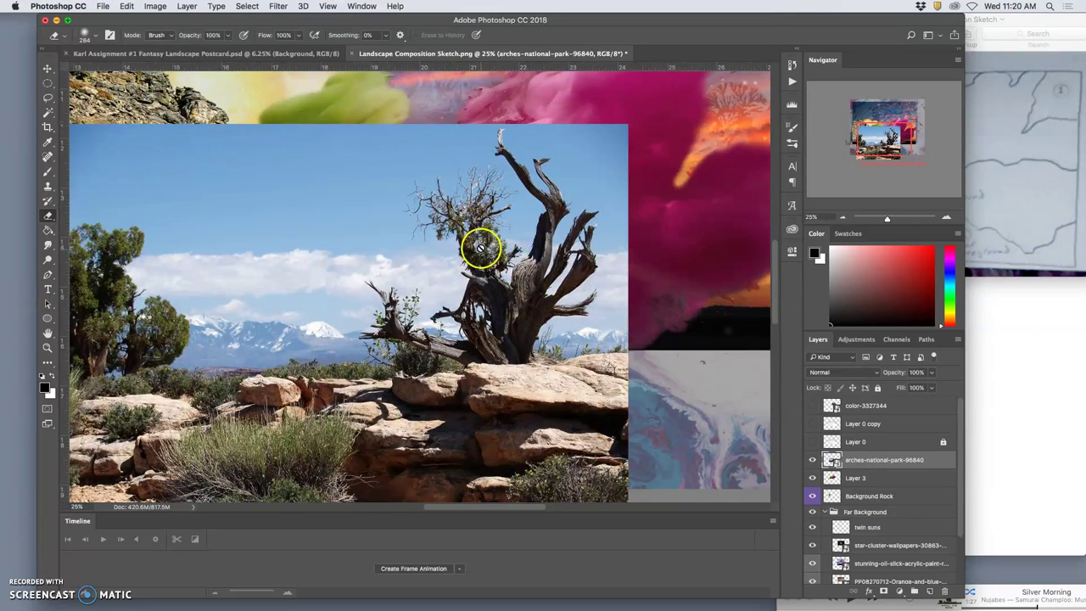
Lasso-select the desert tree and its rocks, including the treetop and both sides.
left_click(49, 98)
left_click_drag(471, 134, 459, 159)
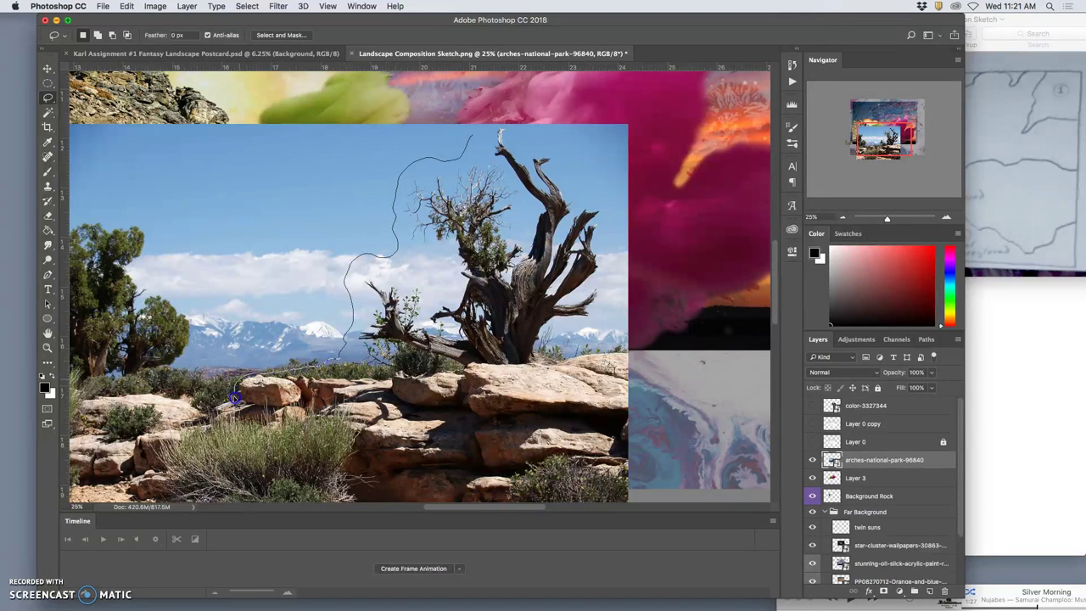
left_click_drag(229, 428, 306, 433)
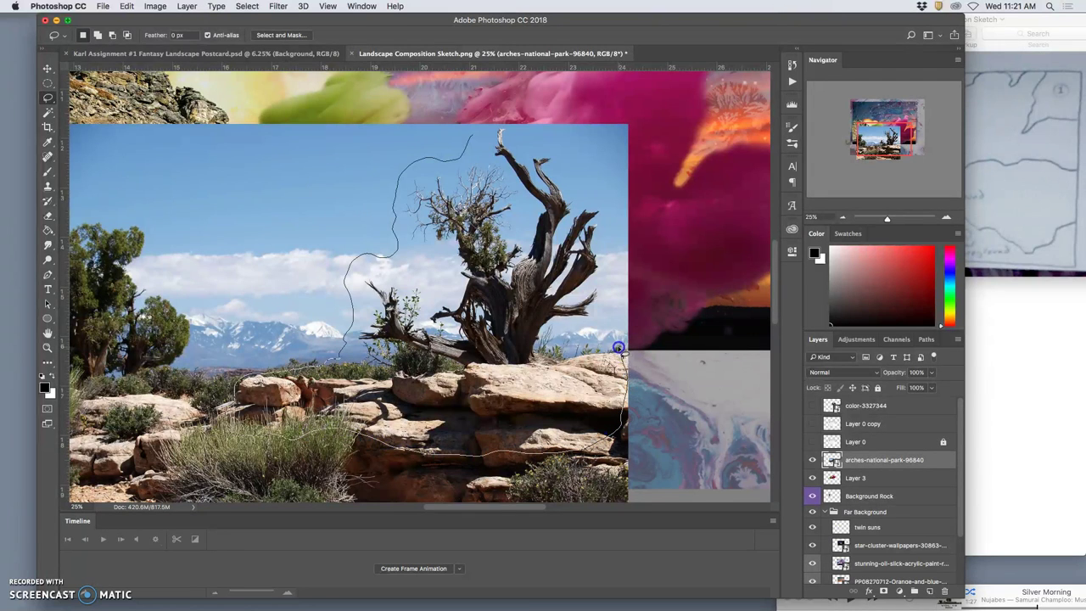
mouse_move(604, 209)
left_mouse_down()
mouse_move(589, 171)
mouse_move(557, 143)
mouse_move(478, 134)
left_mouse_up()
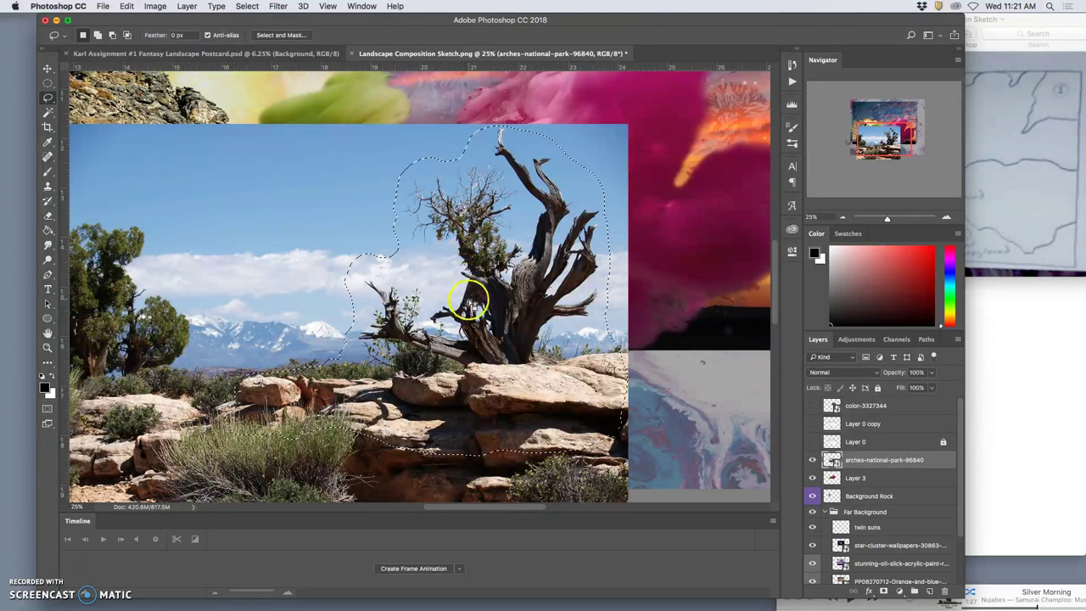
mouse_move(370, 249)
left_mouse_down()
mouse_move(384, 278)
mouse_move(421, 284)
left_mouse_up()
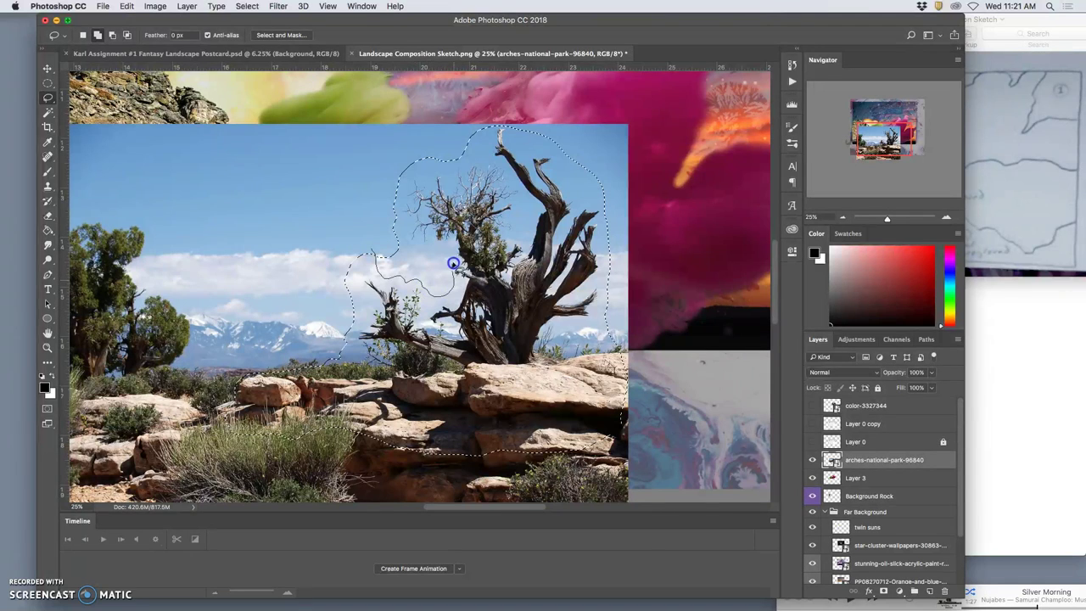
mouse_move(387, 238)
left_mouse_down()
mouse_move(401, 276)
mouse_move(415, 268)
mouse_move(399, 244)
mouse_move(361, 247)
mouse_move(376, 272)
left_mouse_up()
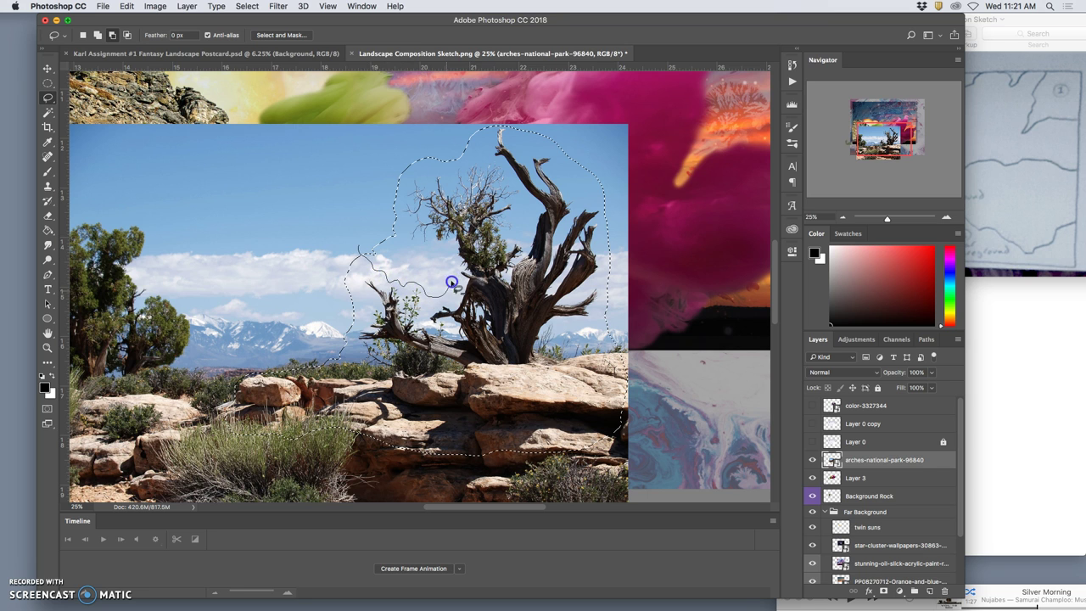
mouse_move(407, 238)
left_mouse_down()
mouse_move(376, 233)
mouse_move(417, 354)
mouse_move(494, 150)
mouse_move(467, 153)
mouse_move(481, 132)
mouse_move(540, 151)
left_mouse_up()
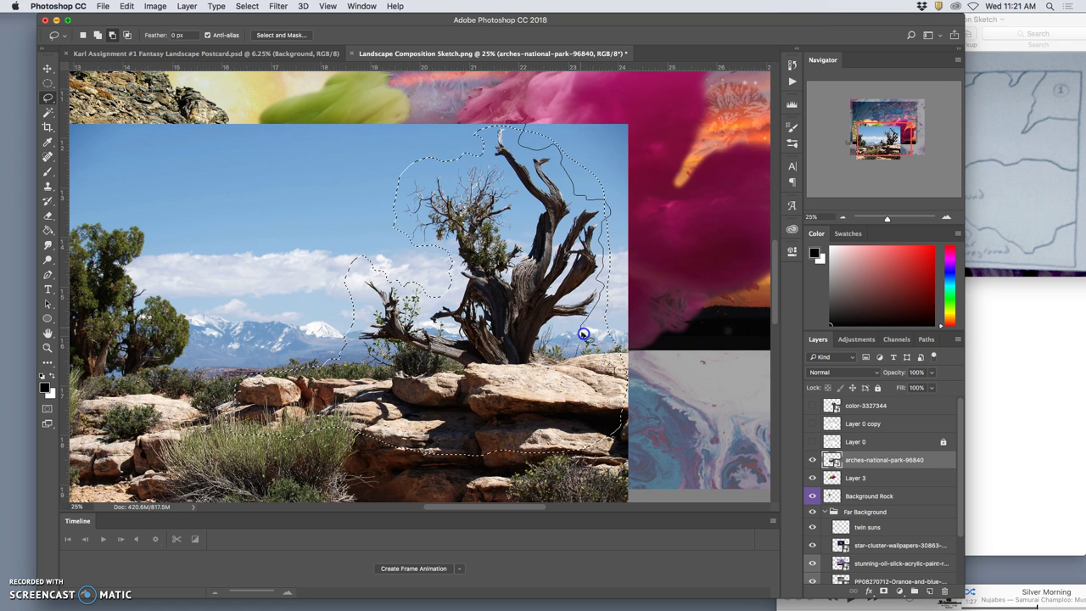
left_click_drag(622, 325, 623, 305)
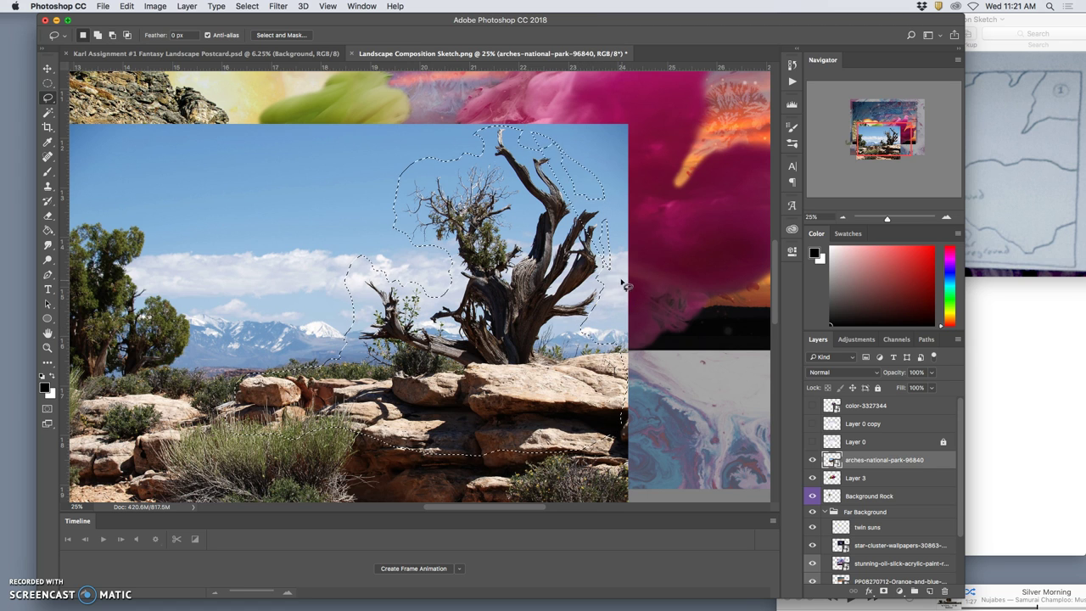
left_click_drag(573, 157, 573, 158)
mouse_move(513, 139)
left_mouse_down()
mouse_move(540, 131)
mouse_move(515, 145)
left_mouse_up()
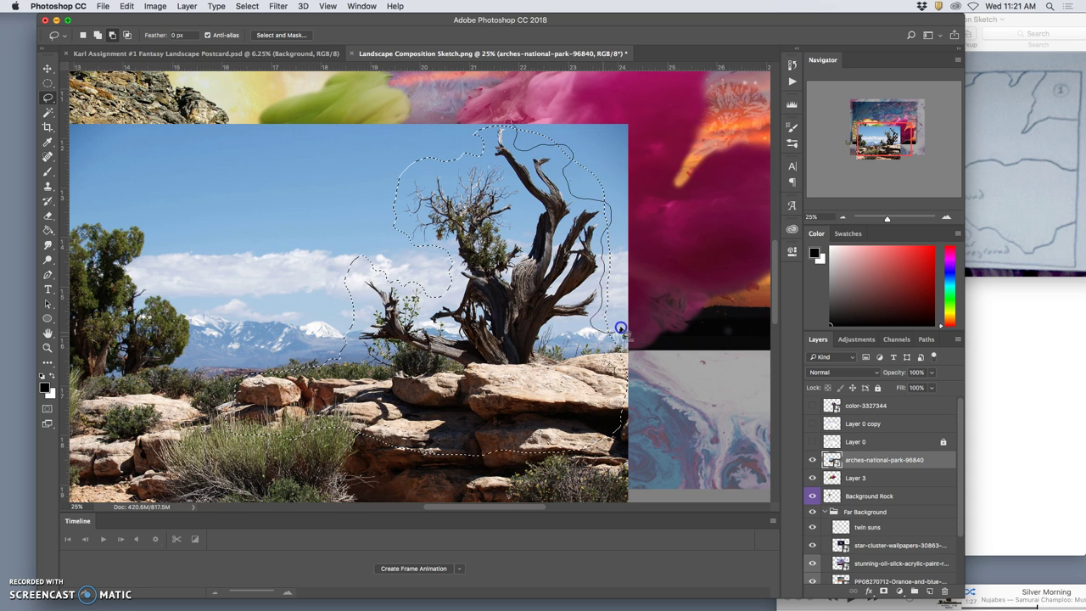
left_click_drag(618, 157, 548, 123)
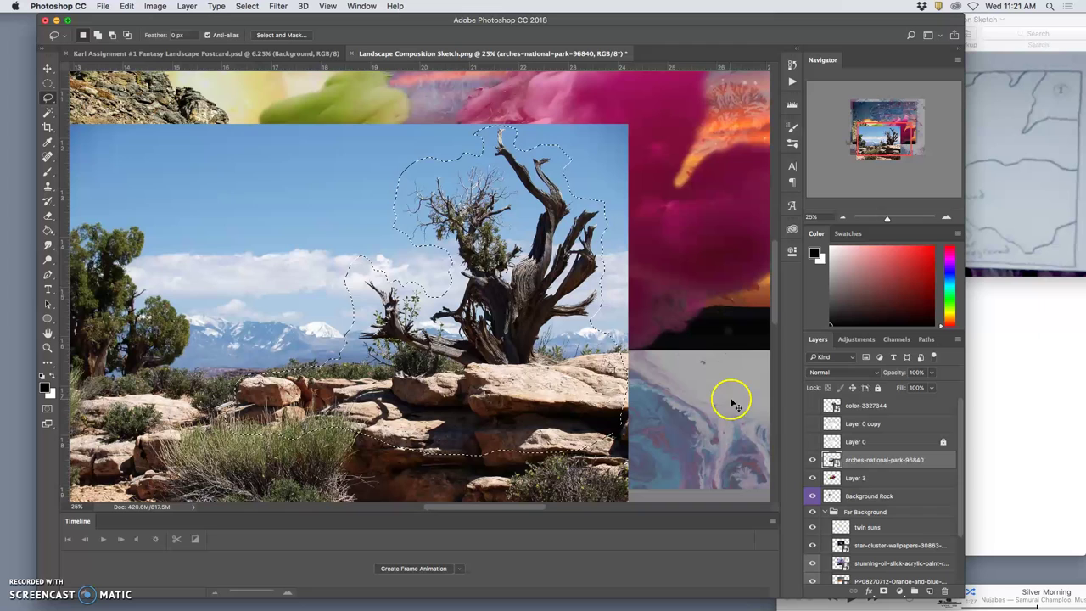
Copy the selection to a new Layer 4 and delete the original arches-national-park layer.
key("super+j")
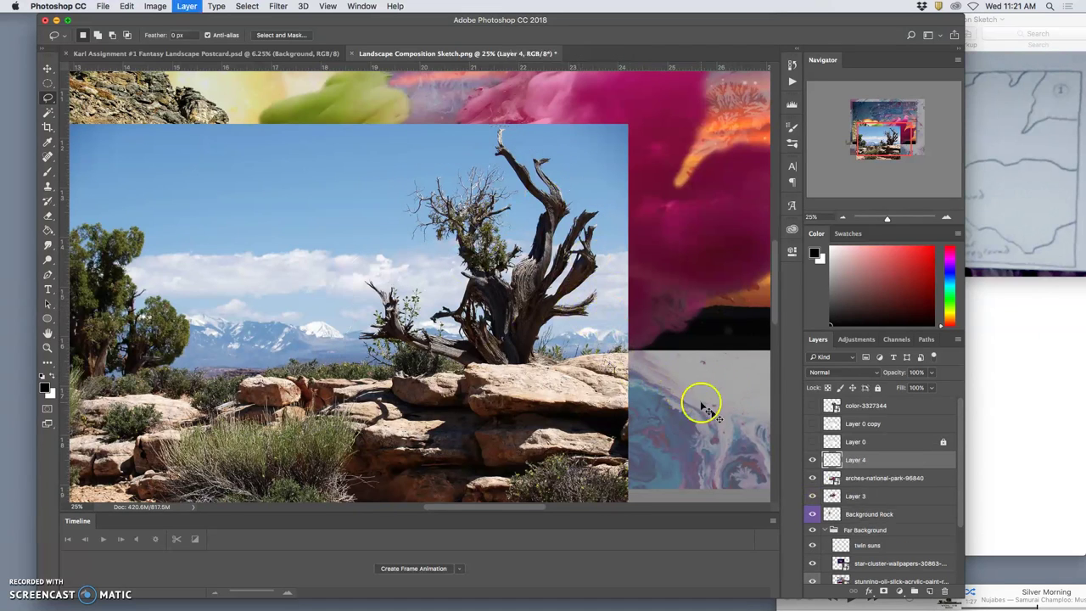
left_click(812, 478)
left_click(866, 478)
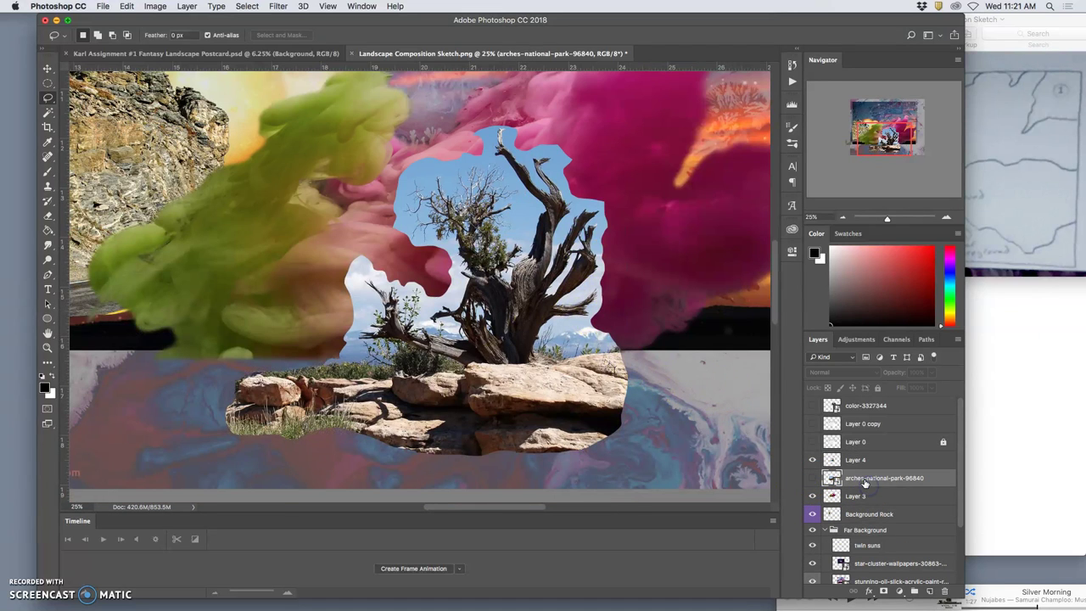
key("Delete")
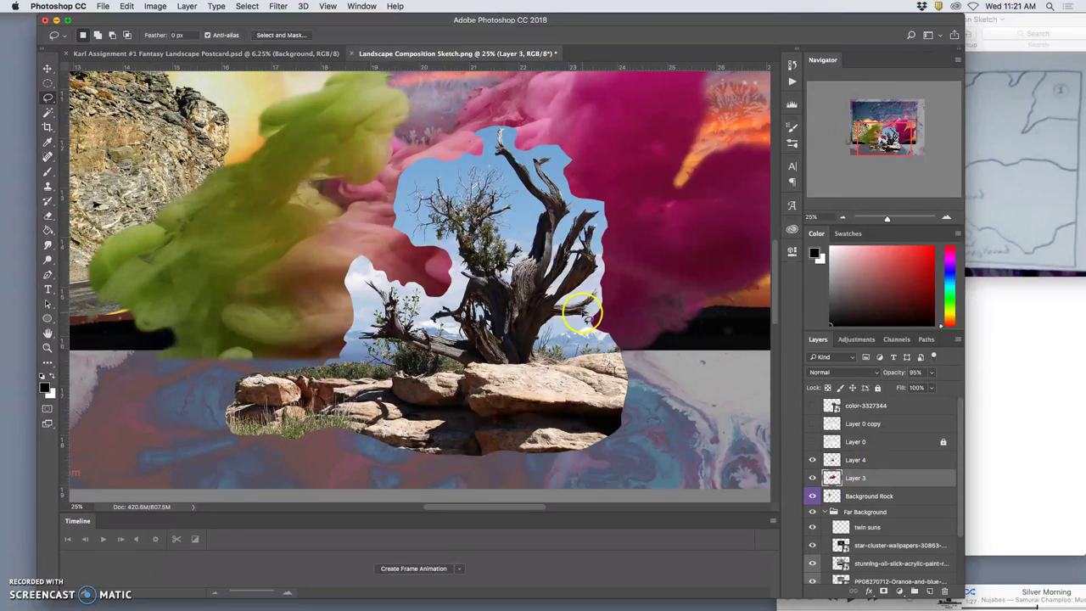
Magic Wand-select the blue sky patches around the tree on Layer 4.
left_click(48, 112)
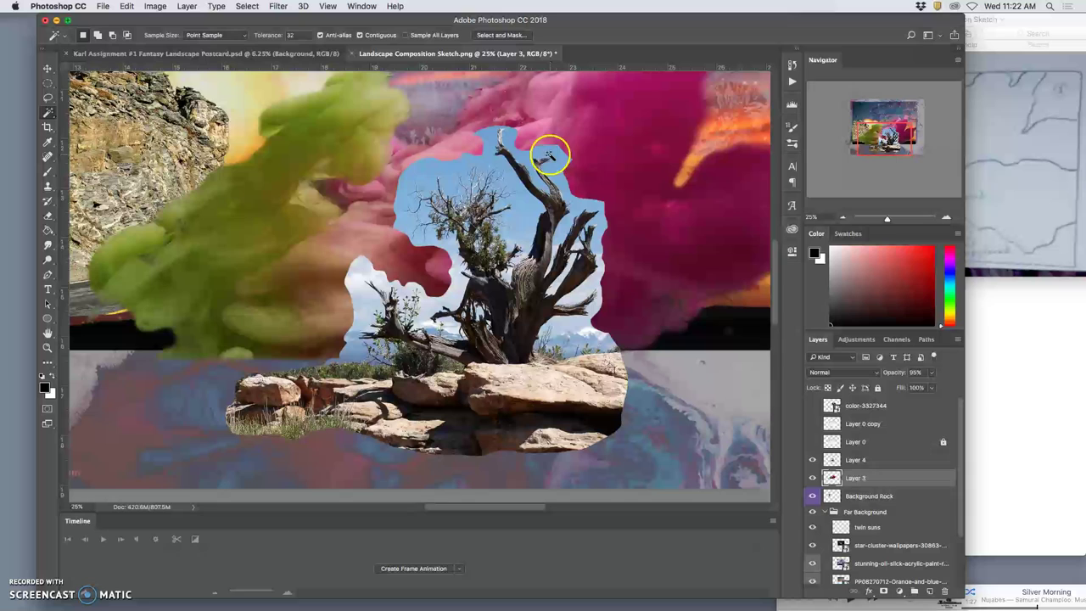
left_click(874, 460)
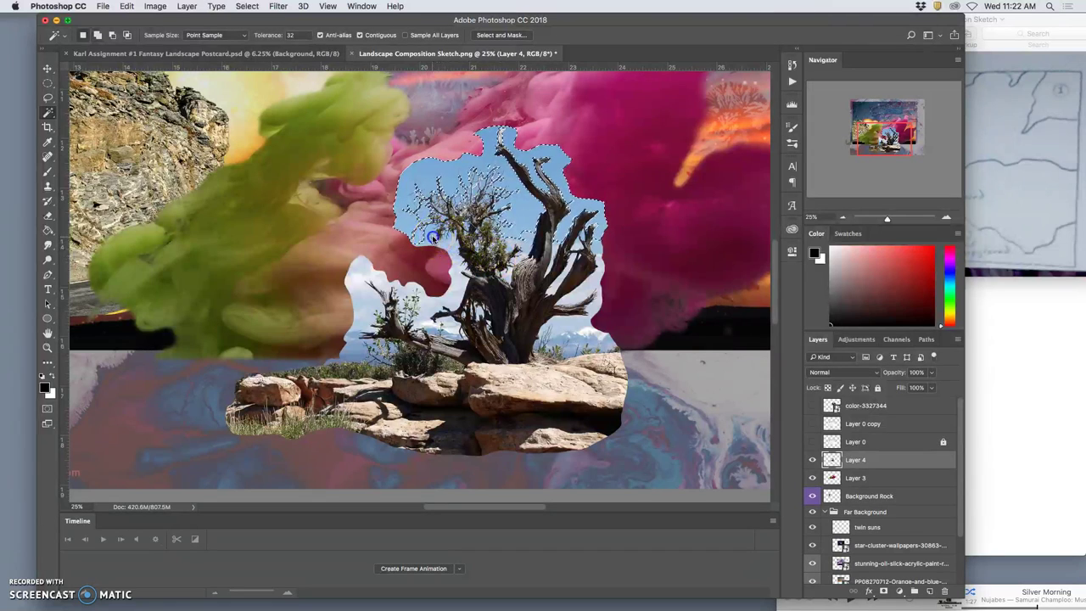
left_click(376, 311, "shift")
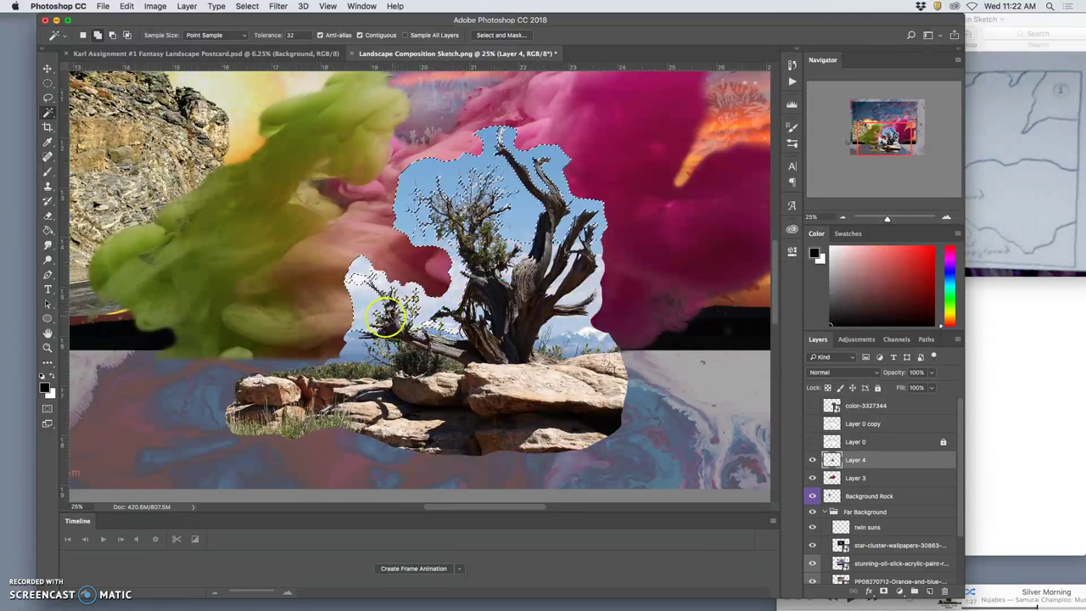
left_click(362, 276, "shift")
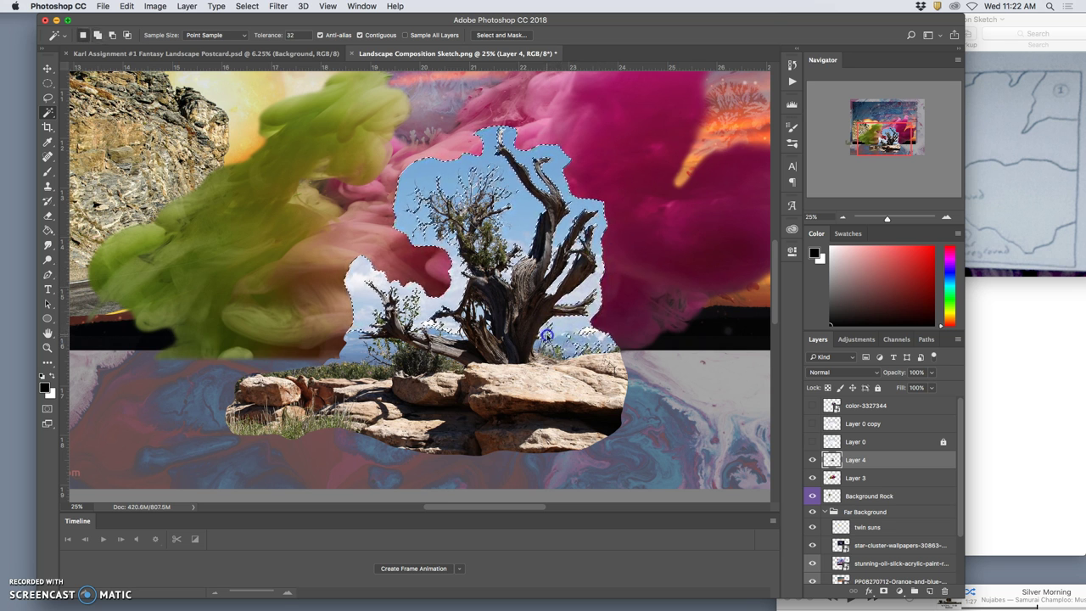
Delete the selected sky areas so the pink cloud shows behind the tree.
left_click_drag(575, 320, 548, 323)
left_click_drag(531, 393, 434, 278)
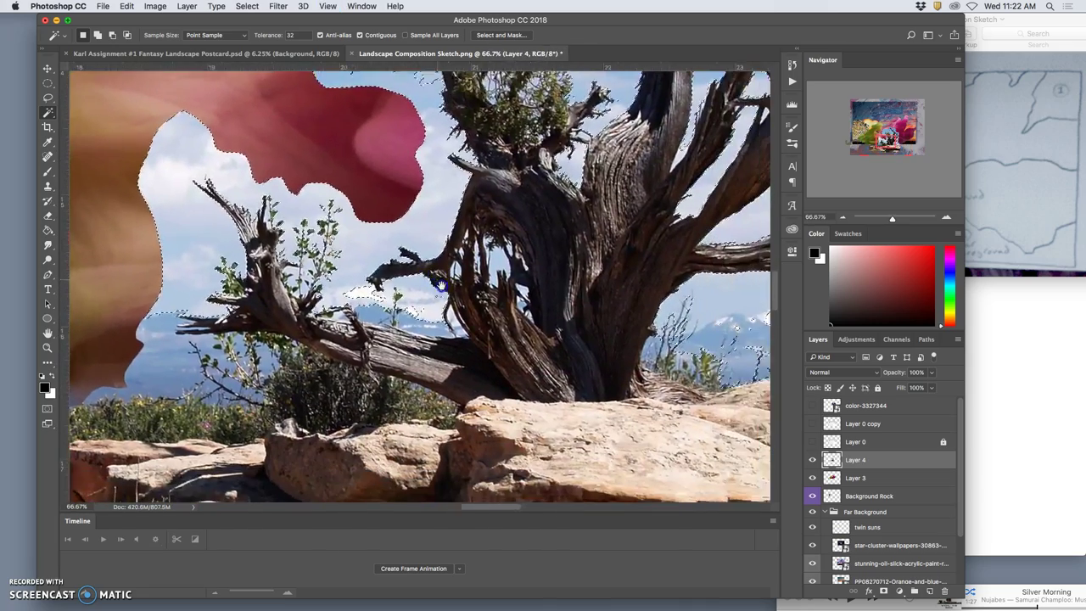
key("Delete")
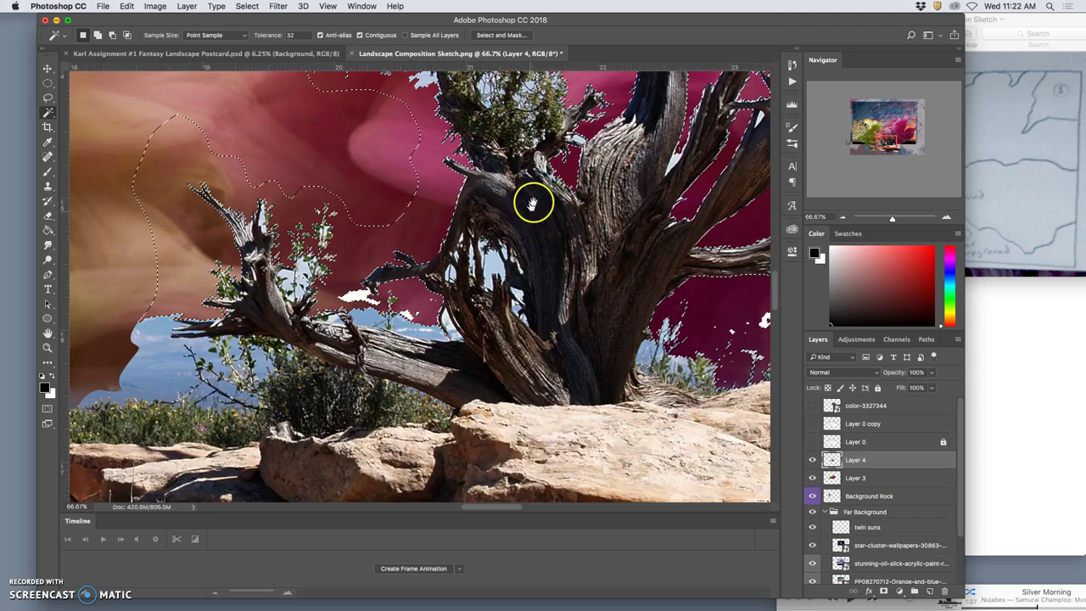
scroll(534, 198, "up", 5)
scroll(534, 199, "right", 4)
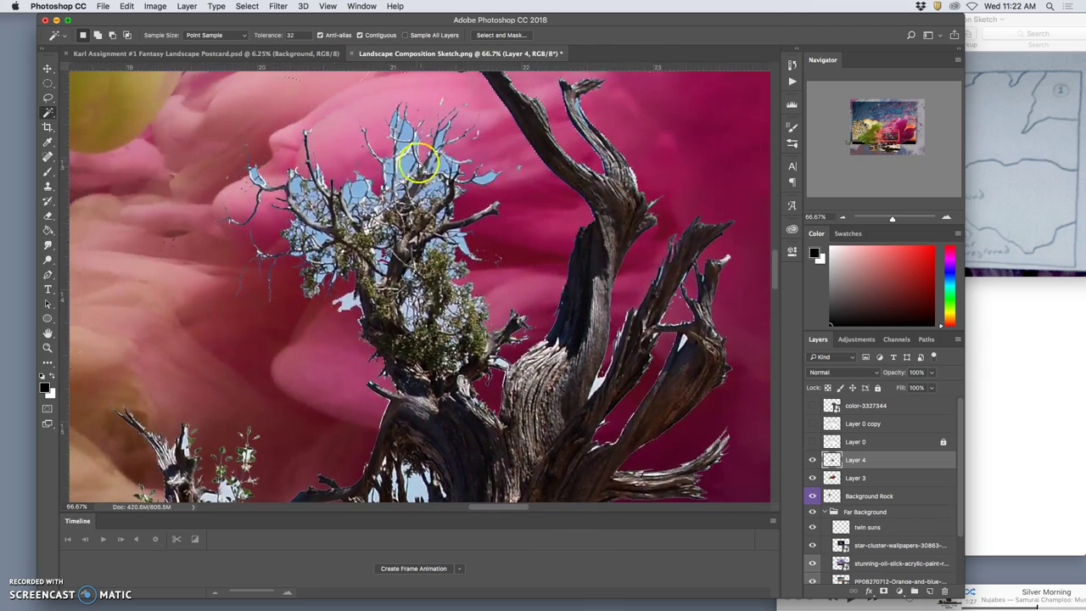
Uncheck Contiguous and select the leftover blue and white sky specks in foliage, branches and rocks.
key("super+minus")
key("super+minus")
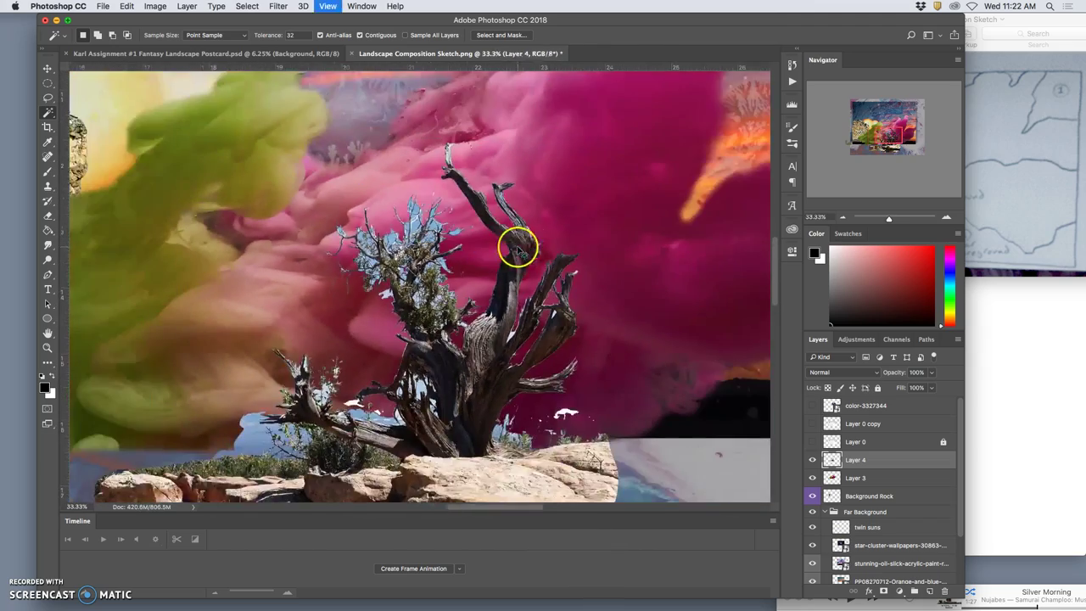
left_click(506, 223)
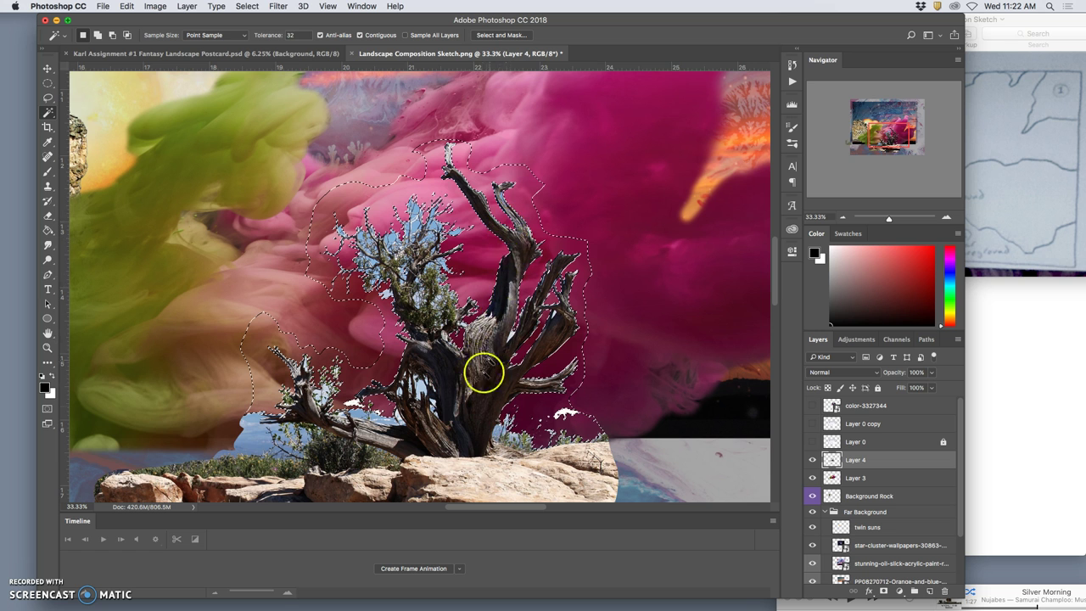
left_click(359, 35)
left_click(415, 227)
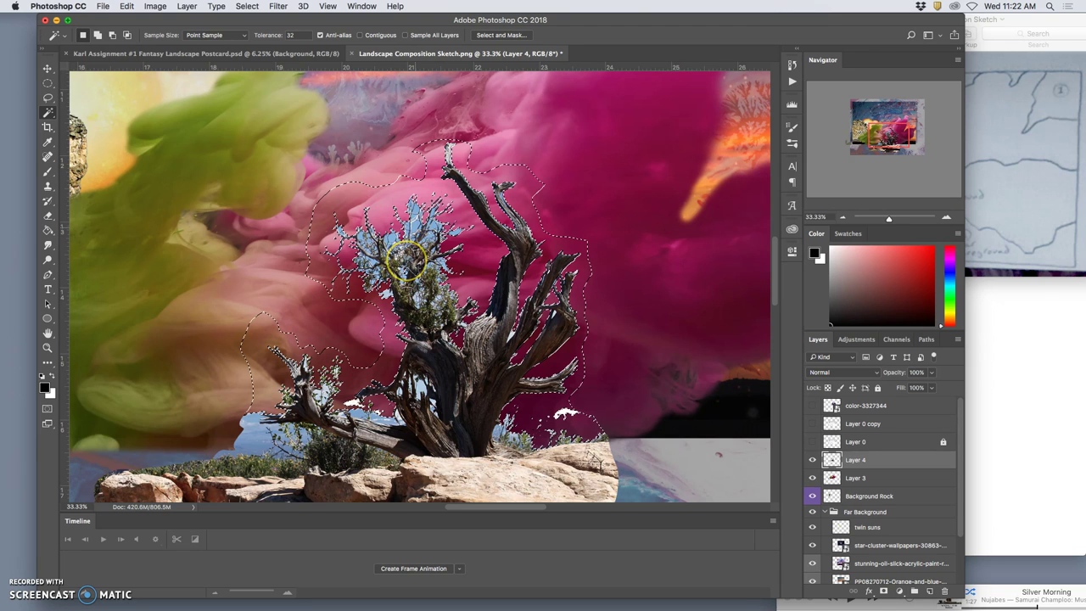
left_click(406, 261)
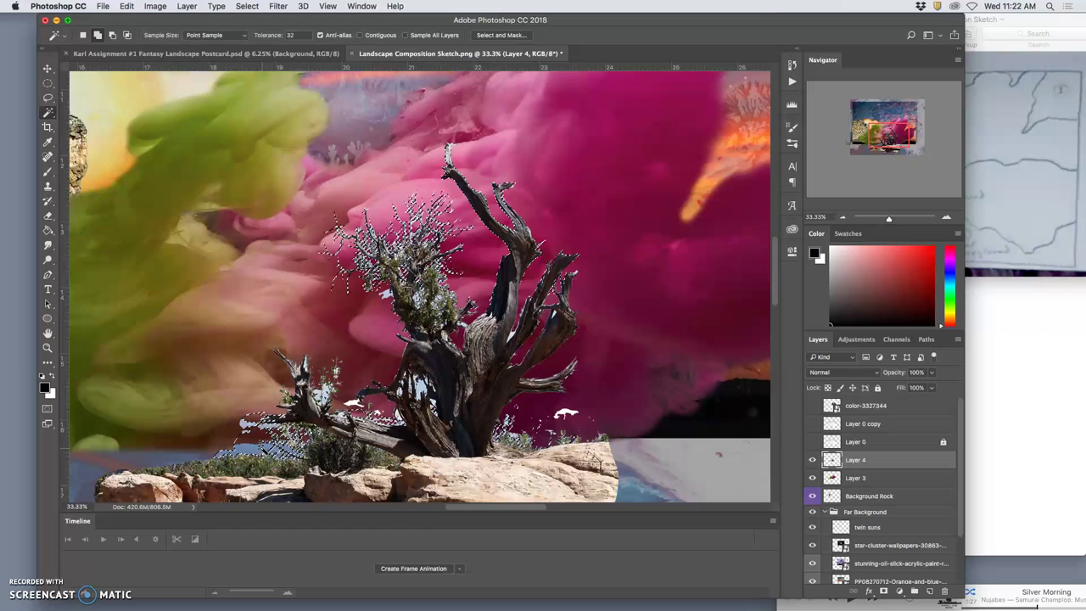
left_click(260, 429, "shift")
left_click(248, 424, "shift")
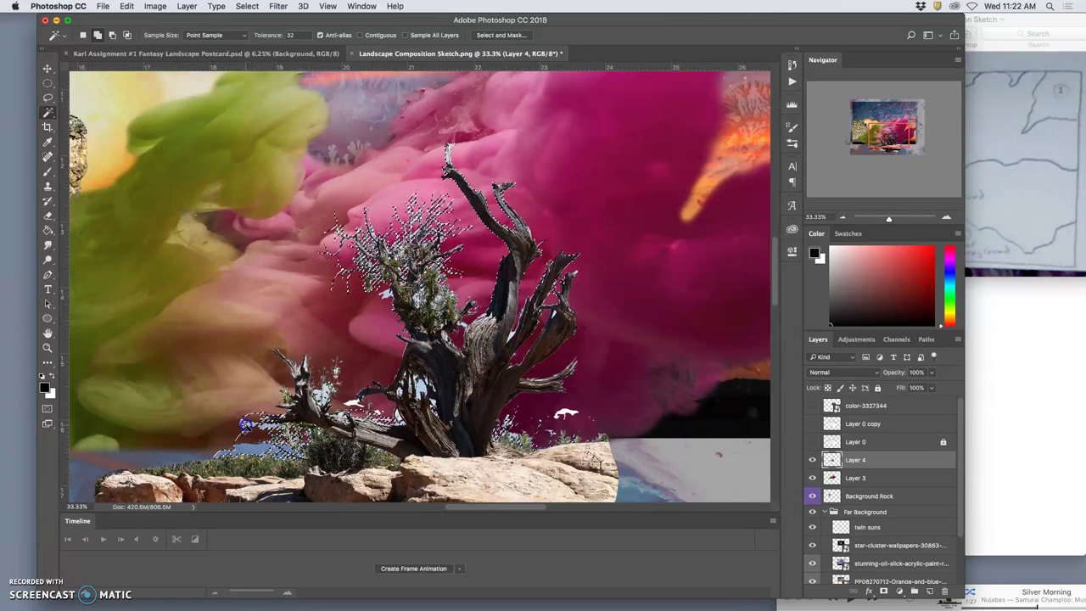
left_click(562, 410, "shift")
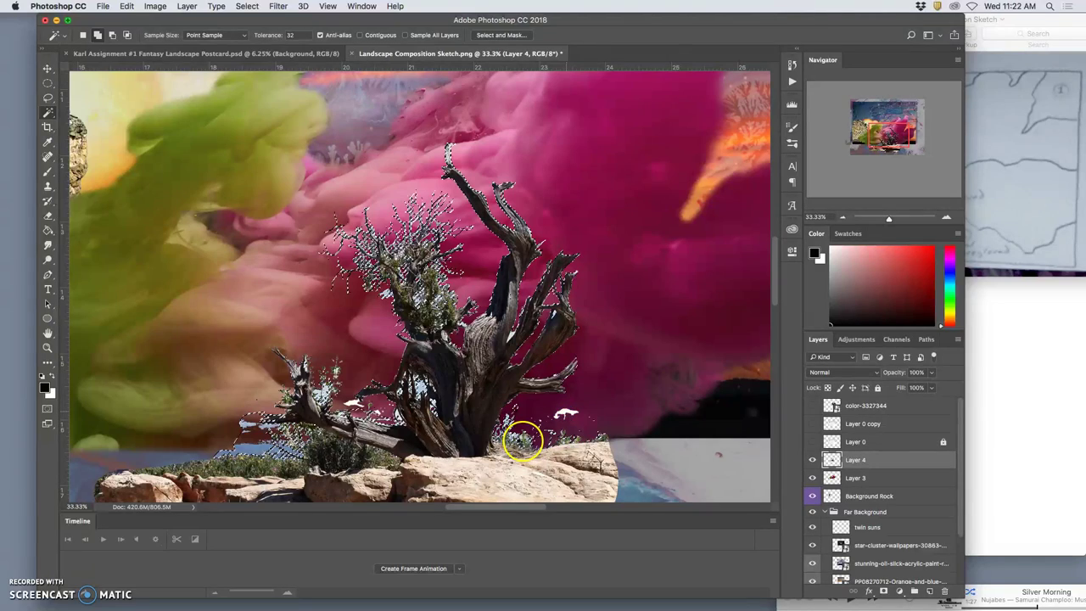
left_click(521, 438, "shift")
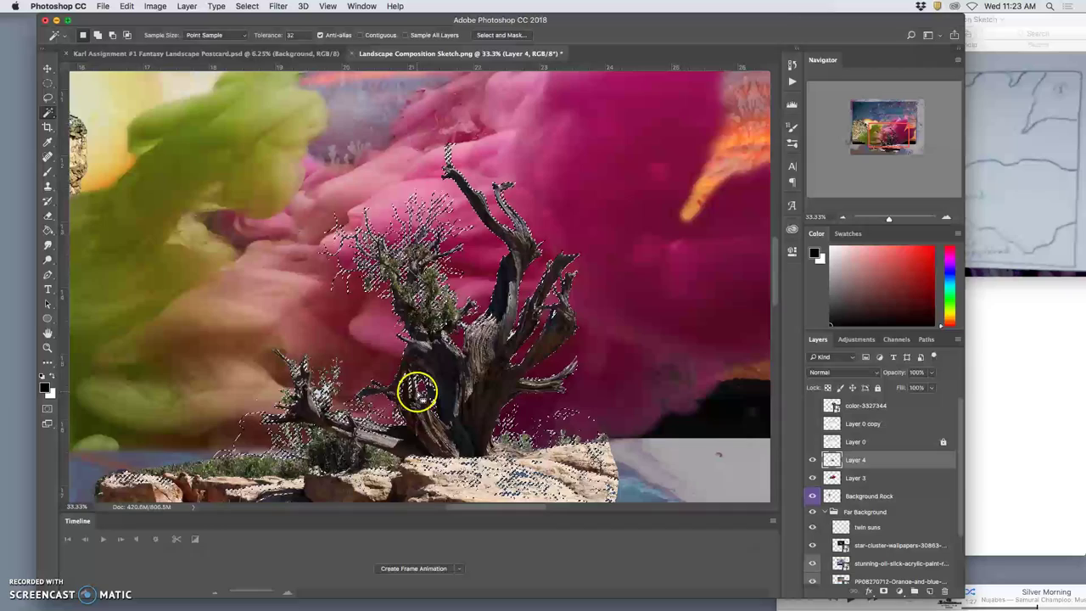
key("ctrl+d")
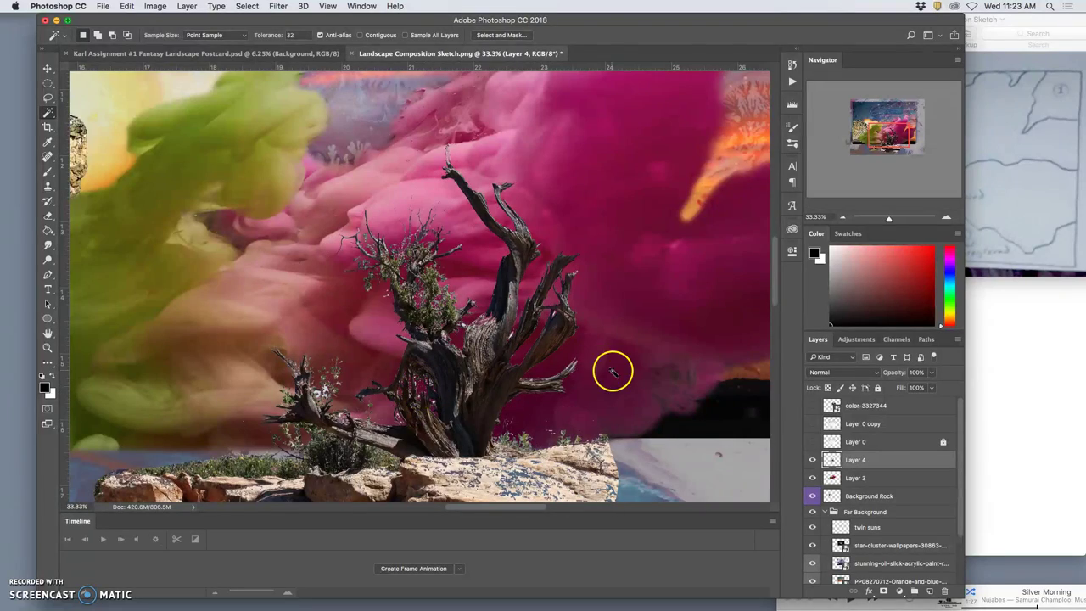
key("super+equal")
key("super+equal")
key("super+equal")
key("super+equal")
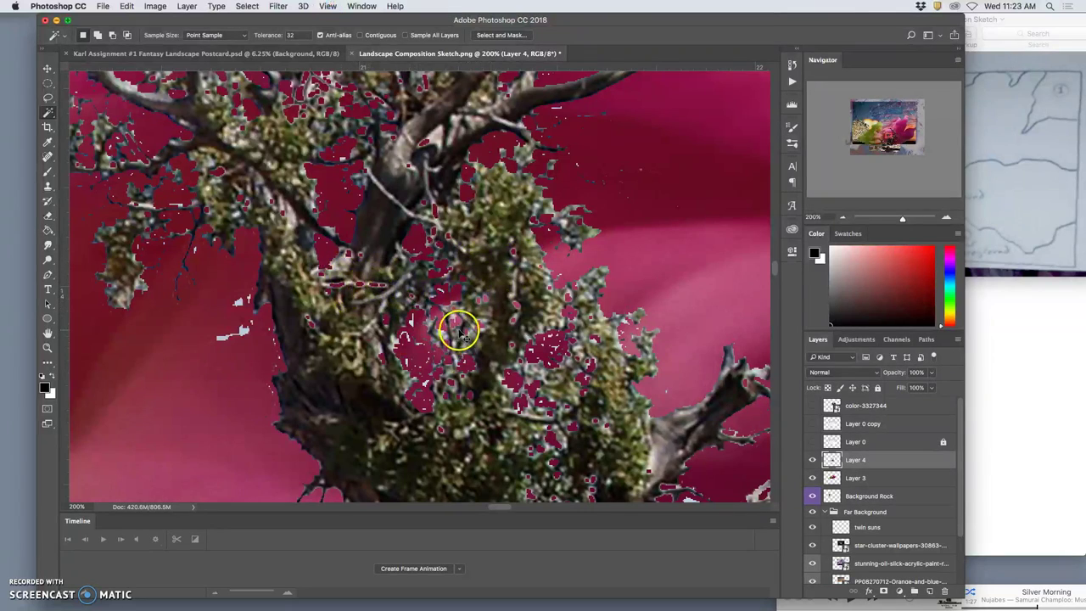
key("super+minus")
key("super+minus")
key("super+minus")
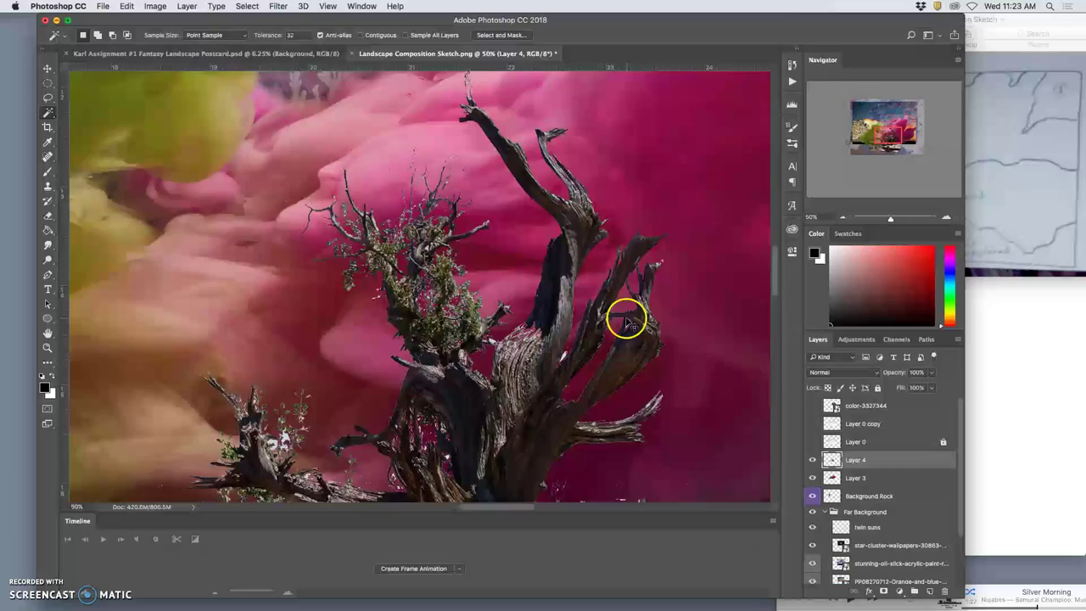
key("super+minus")
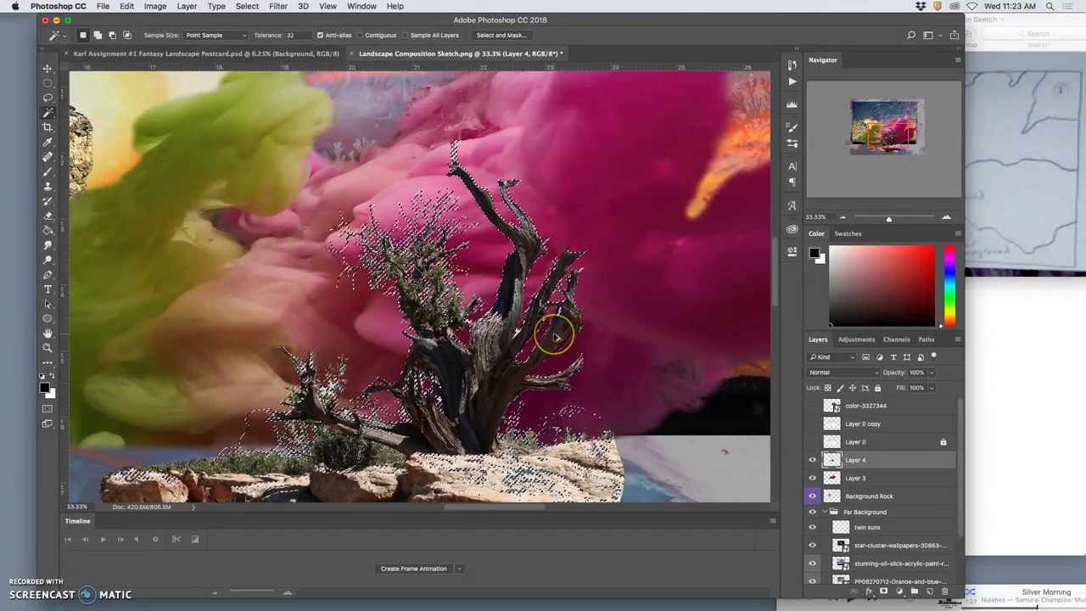
key("super+z")
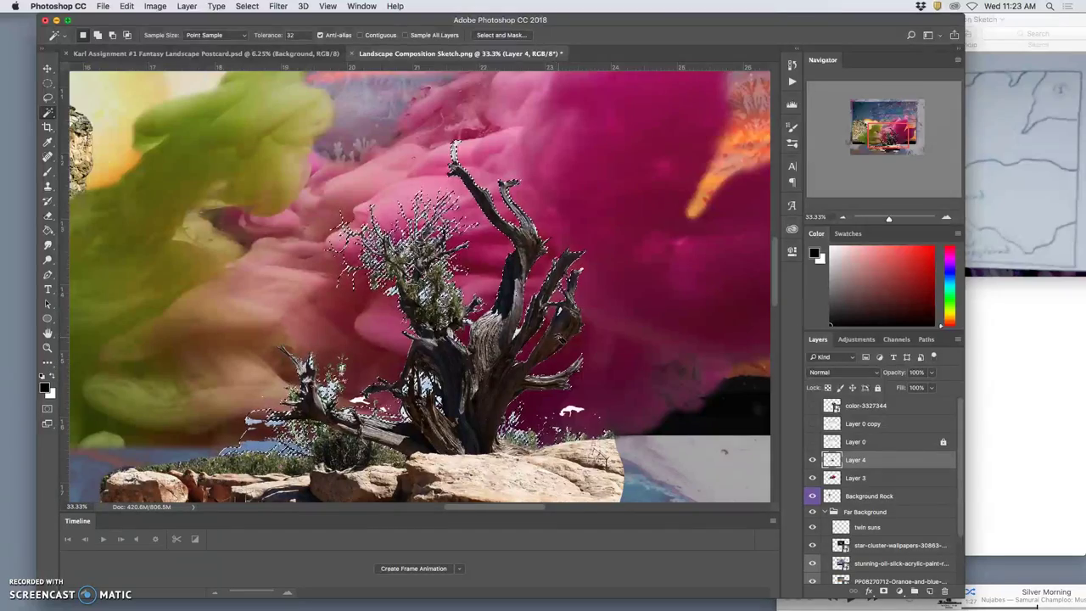
scroll(557, 338, "up", 10)
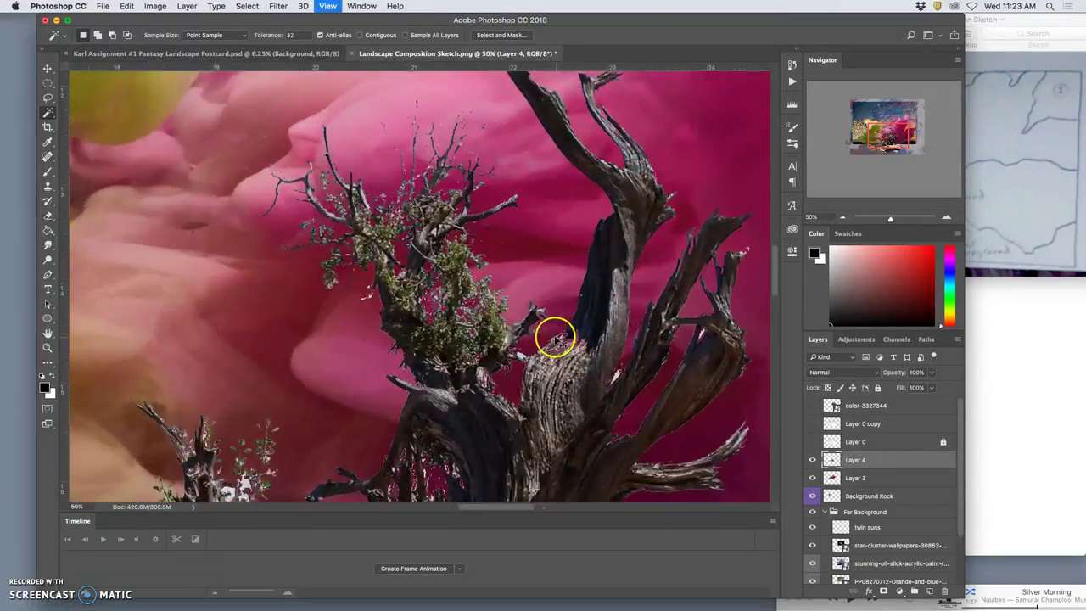
scroll(535, 216, "down", 5)
scroll(534, 216, "right", 5)
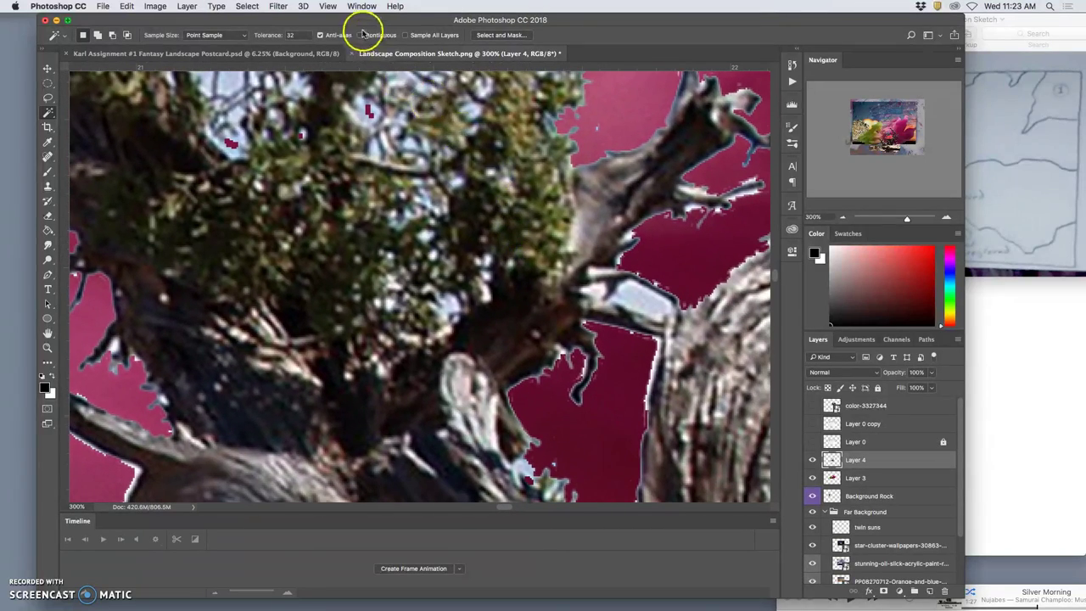
scroll(492, 255, "up", 2)
scroll(493, 255, "left", 1)
scroll(491, 293, "down", 3)
scroll(490, 293, "right", 4)
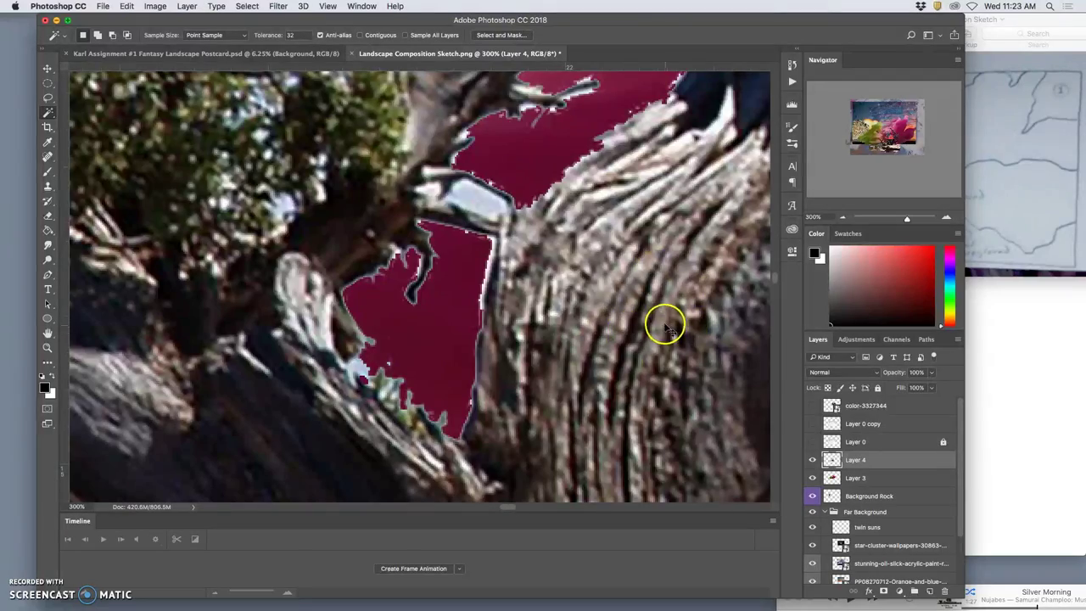
key("super+minus")
key("super+minus")
key("super+minus")
key("super+minus")
key("super+minus")
key("super+minus")
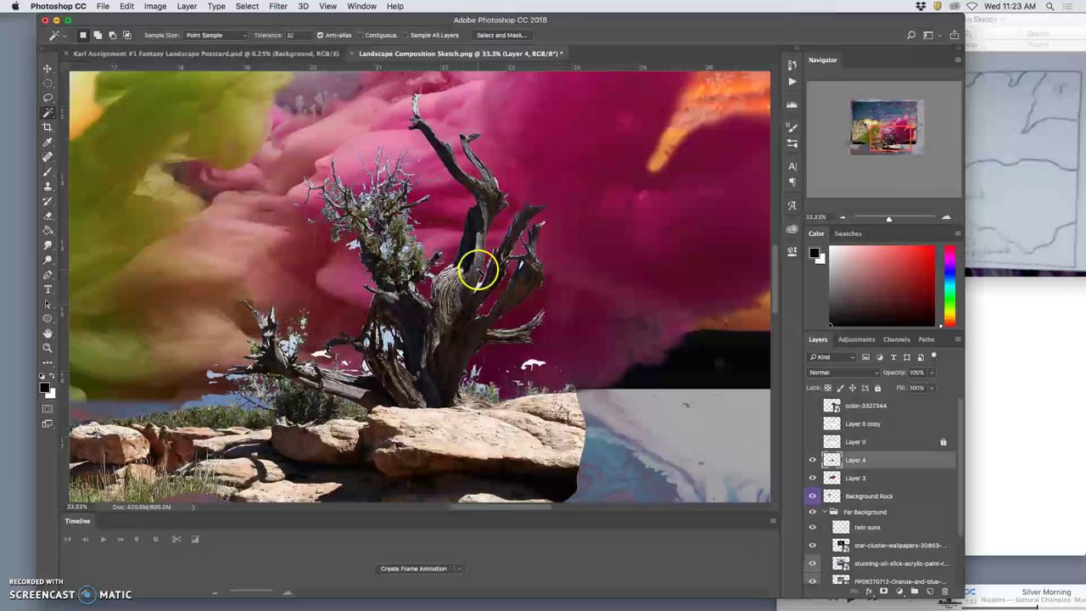
Move the Layer 4 tree and rocks further right.
key("super+minus")
key("super+minus")
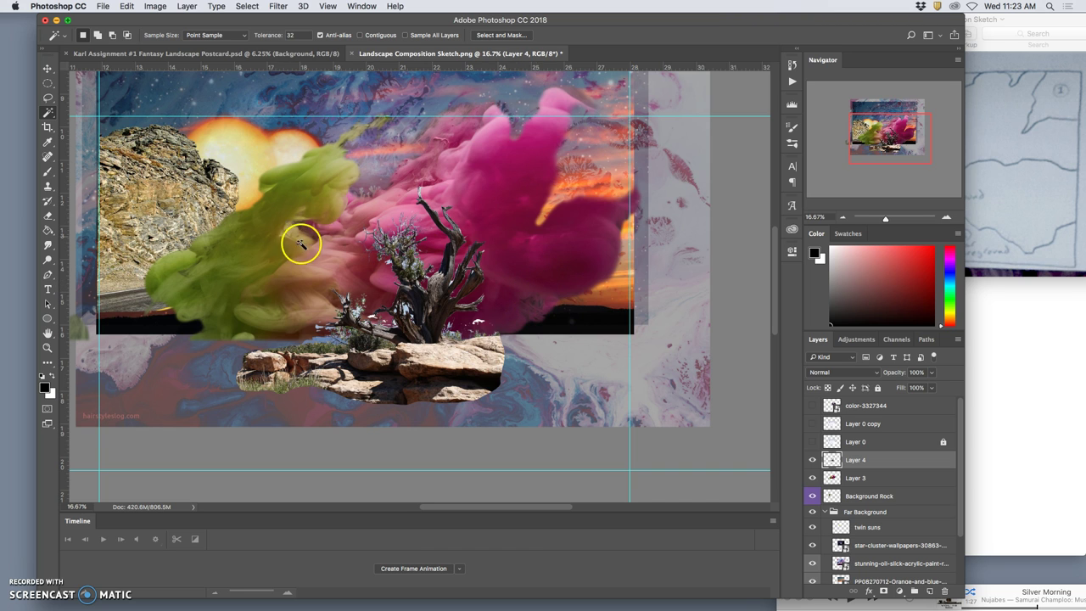
left_click(46, 69)
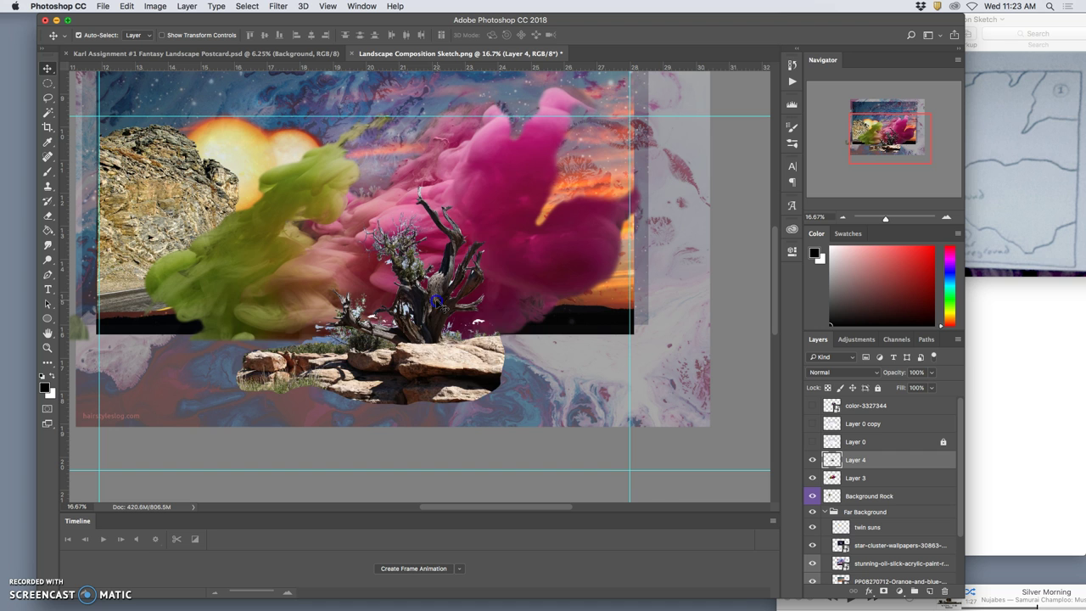
left_click_drag(437, 302, 508, 275)
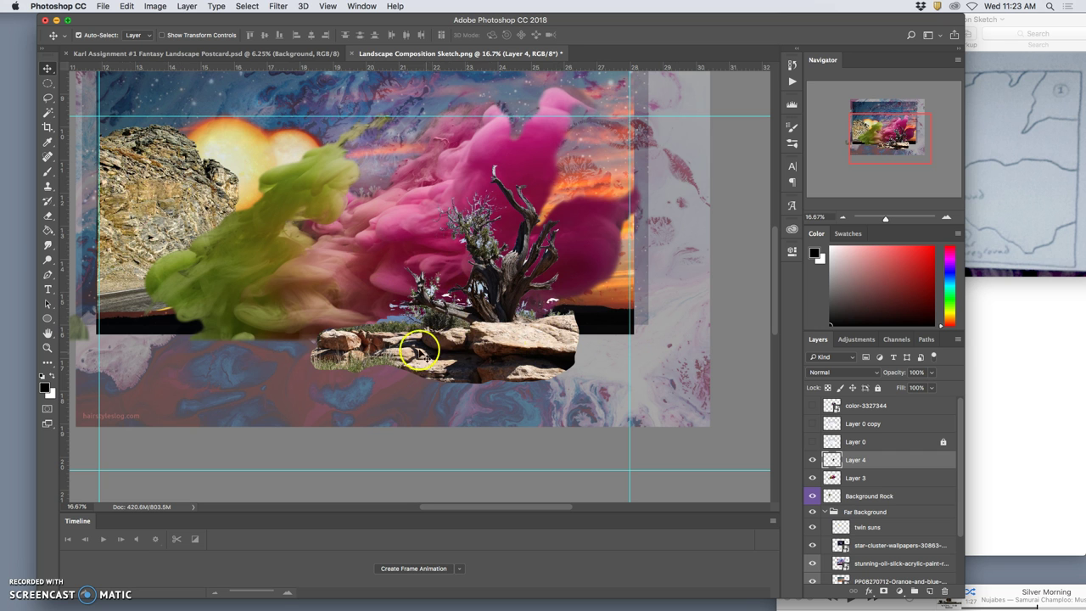
Test the tree layer's stacking and keep it in front of the pink cloud.
key("super+plus")
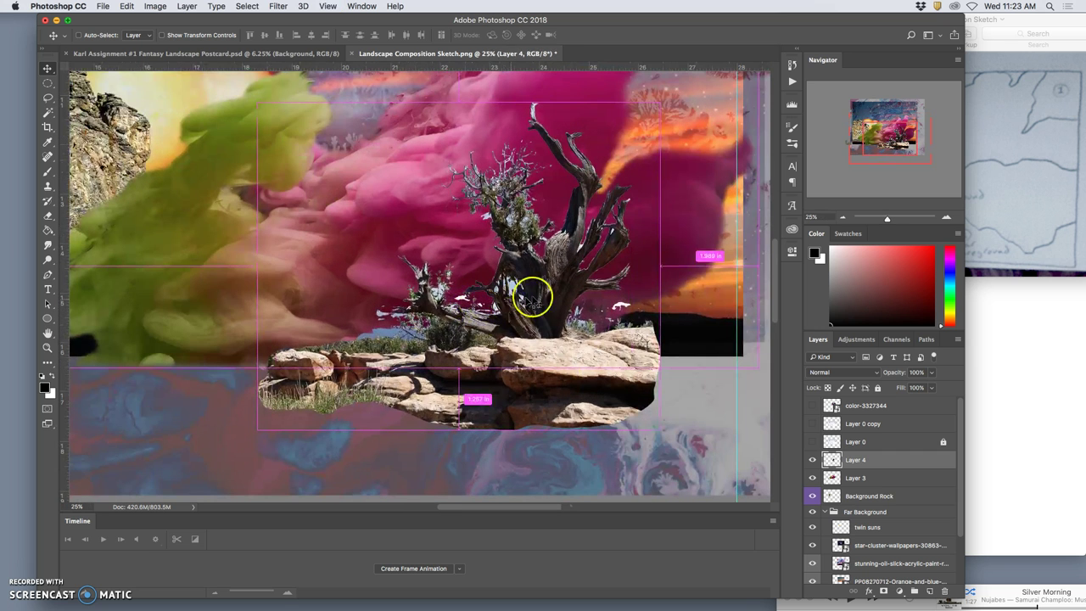
key("super+minus")
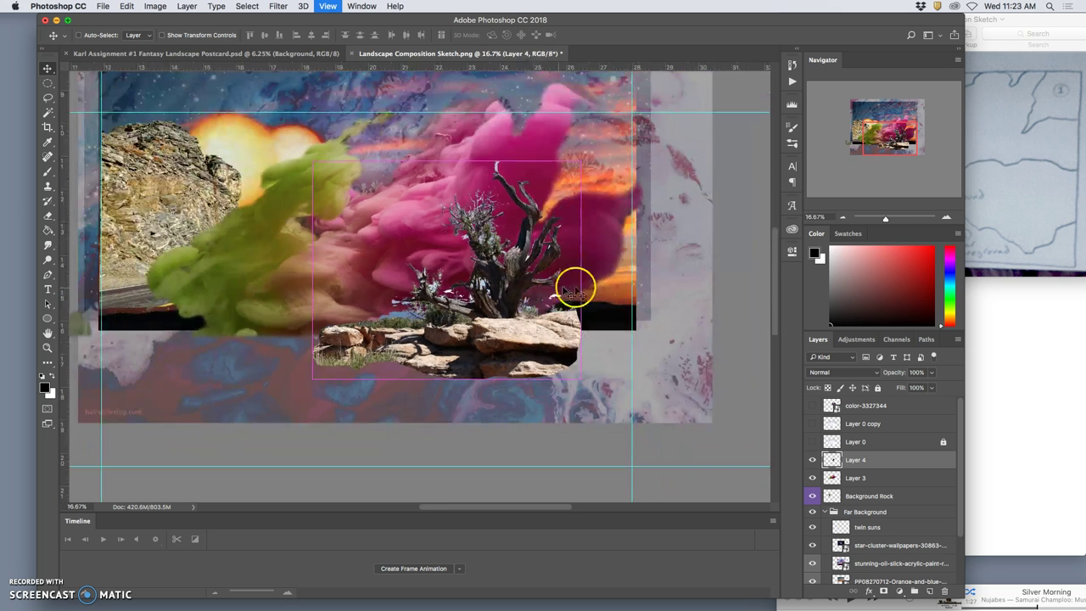
key("super+bracketleft")
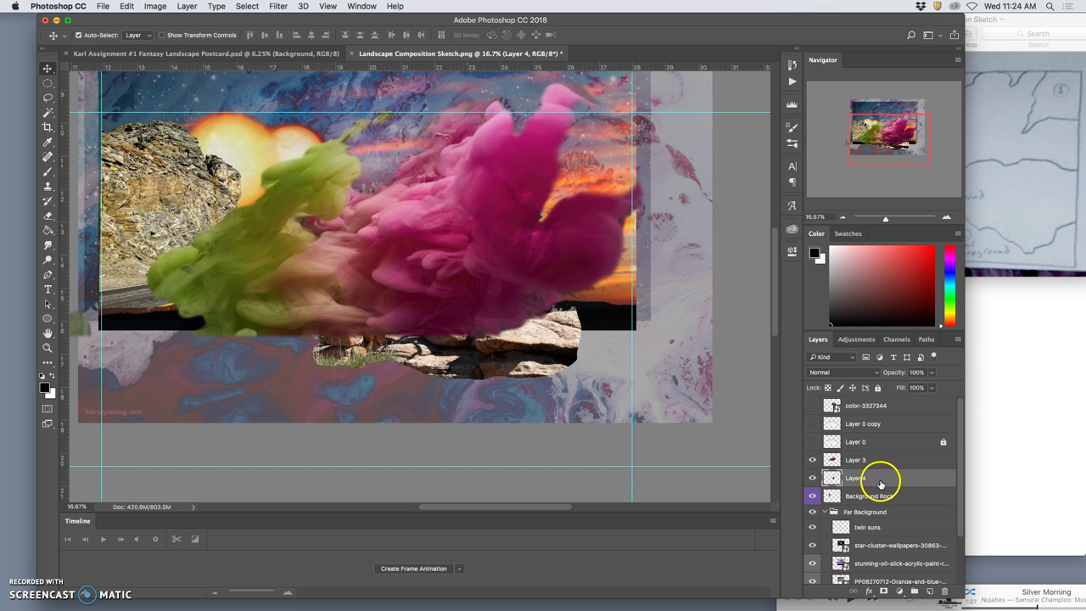
key("super+bracketright")
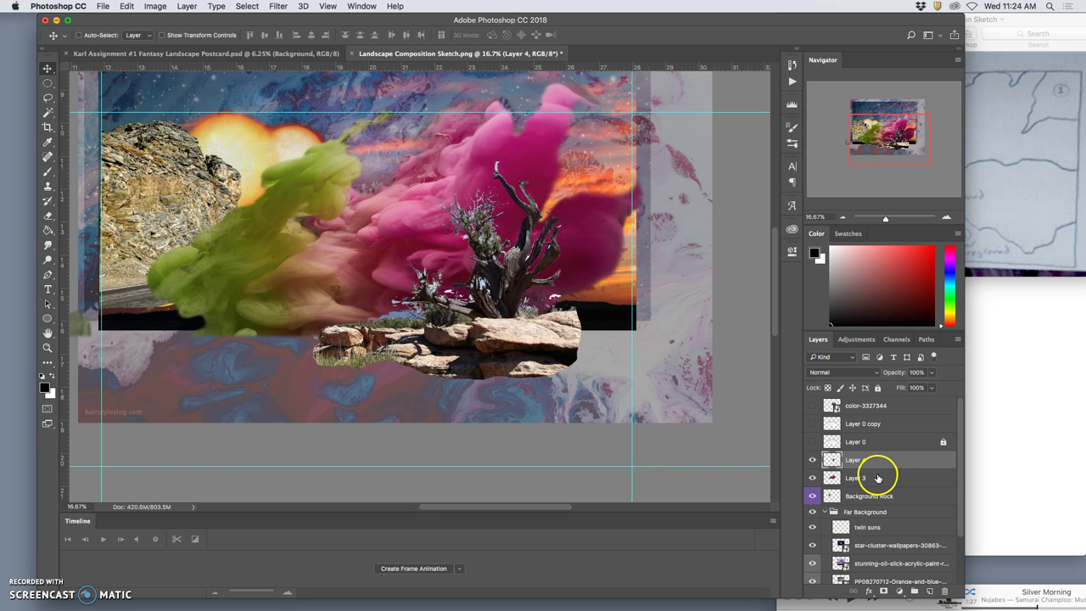
key("super+equal")
key("super+equal")
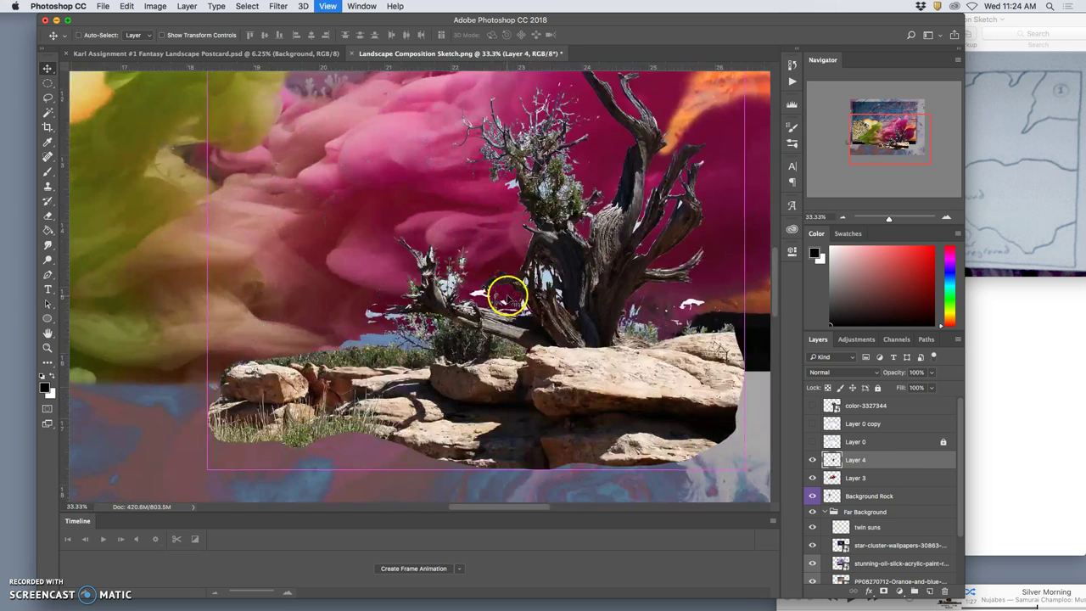
key("super+equal")
Choose the Quick Selection Tool and adjust its brush size.
left_click_drag(521, 280, 459, 278)
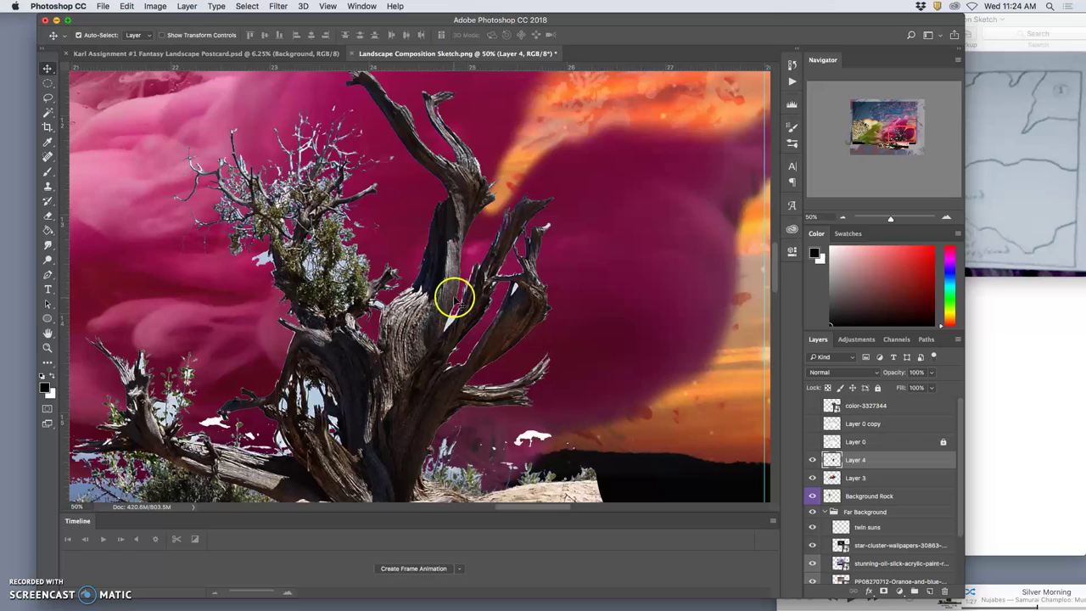
scroll(459, 279, "up", 2)
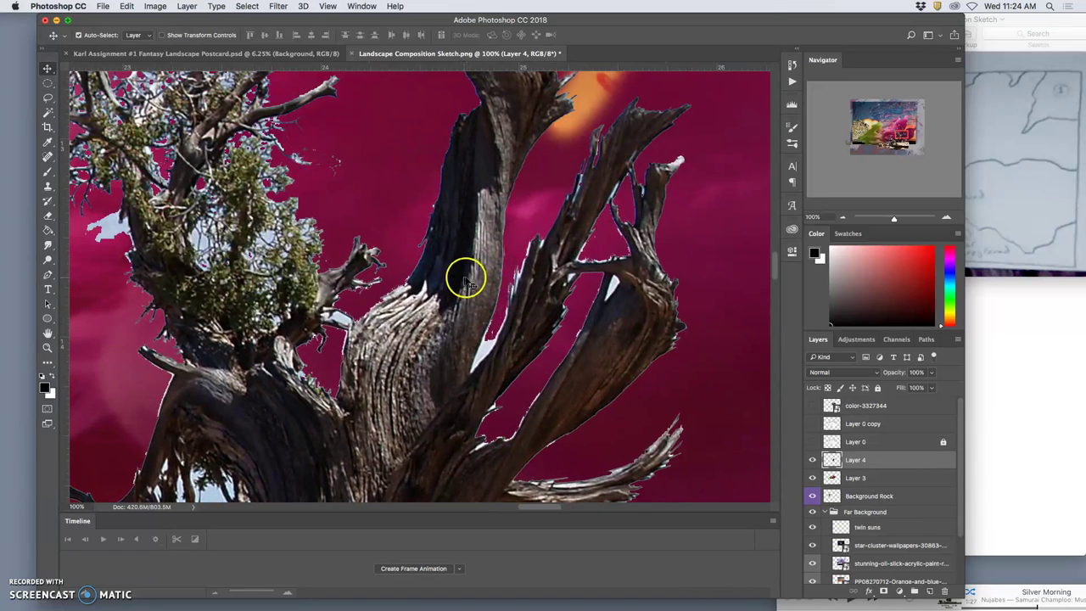
mouse_move(467, 286)
left_mouse_down()
mouse_move(449, 275)
mouse_move(456, 260)
mouse_move(447, 272)
mouse_move(329, 246)
left_mouse_up()
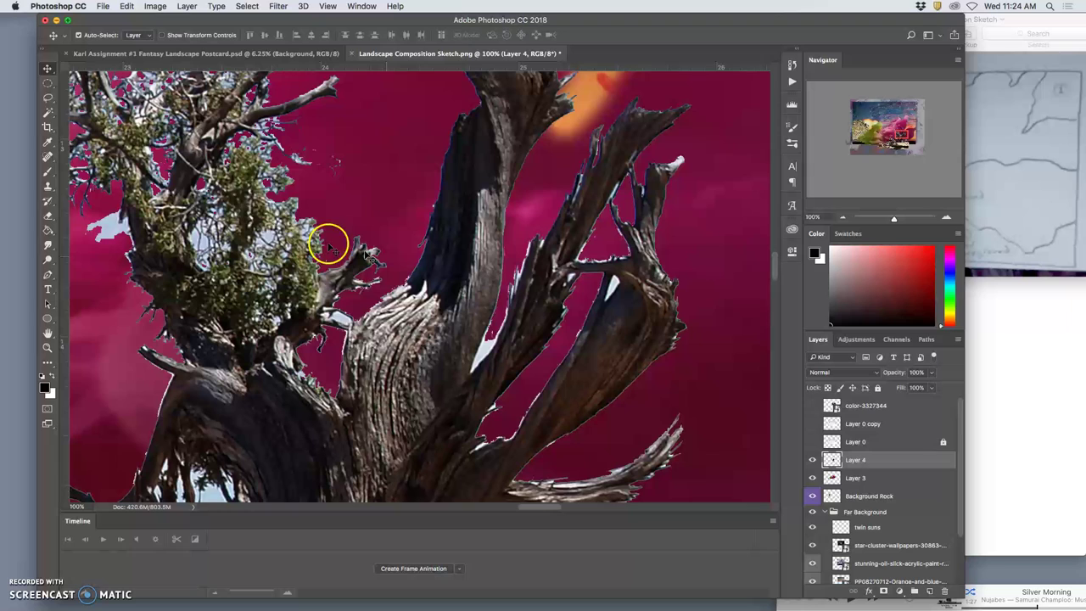
left_click(48, 98)
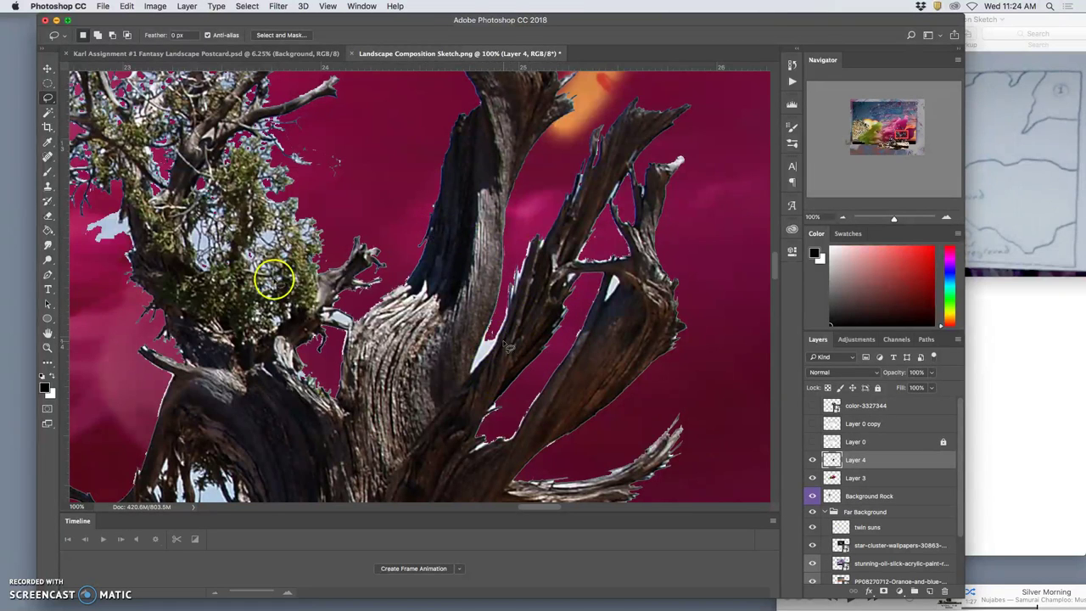
left_click(48, 112)
right_click(47, 112)
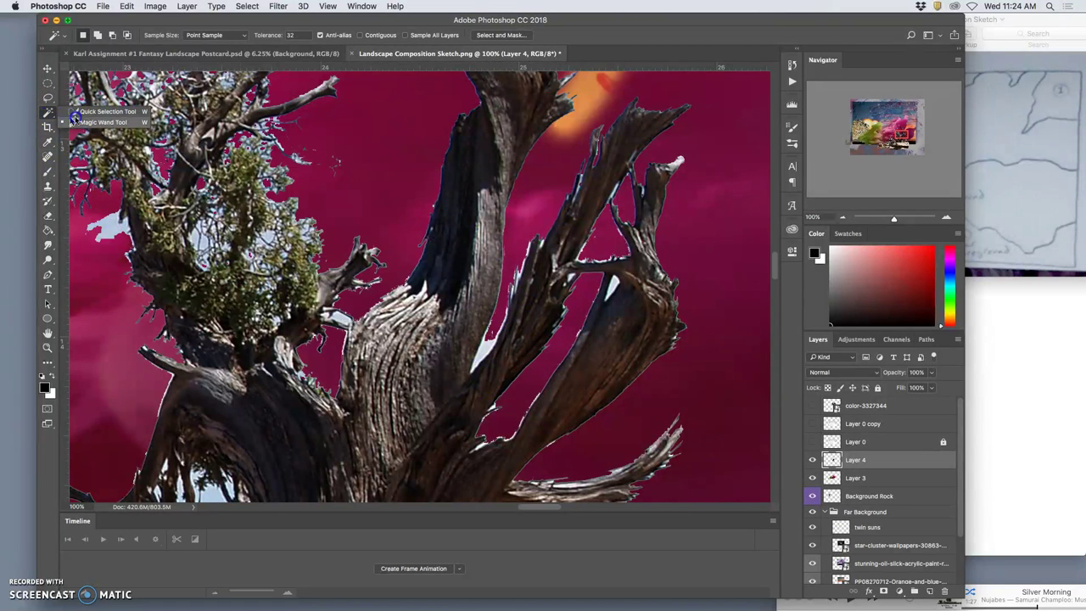
left_click(93, 112)
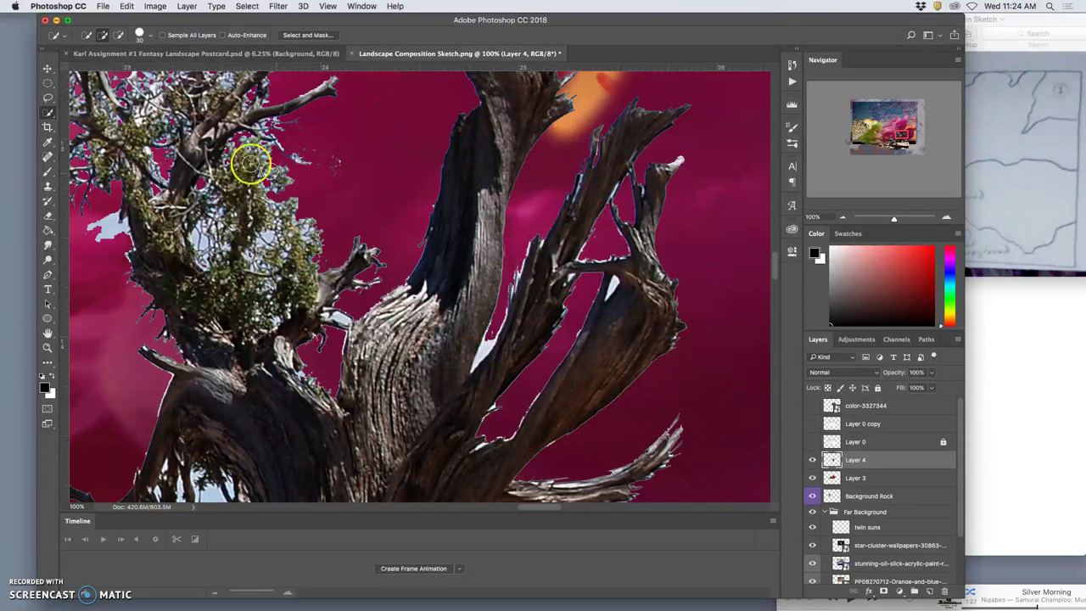
left_click(149, 38)
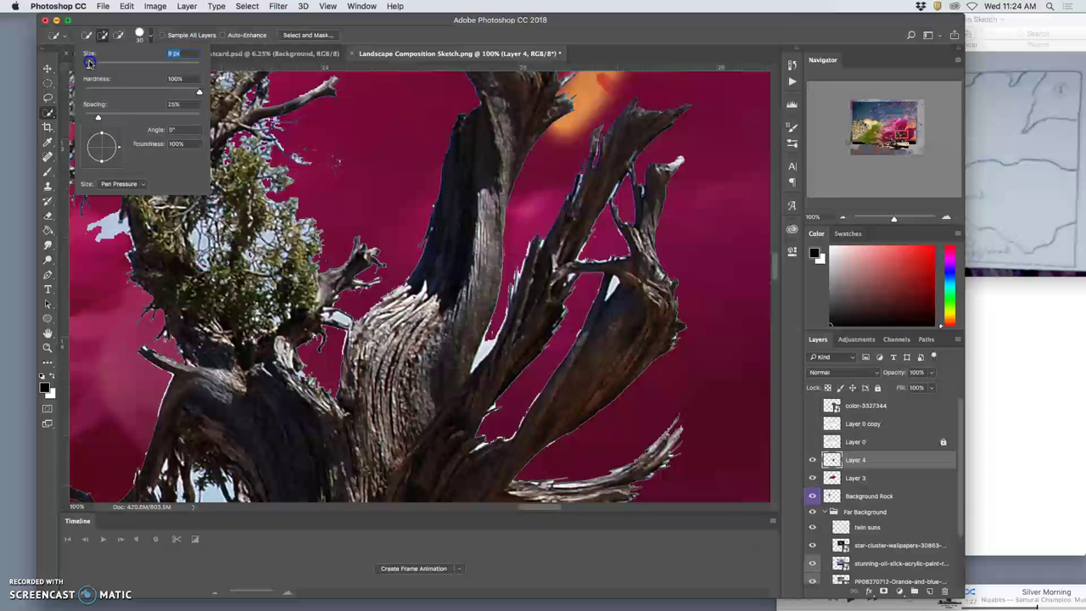
left_click(613, 280)
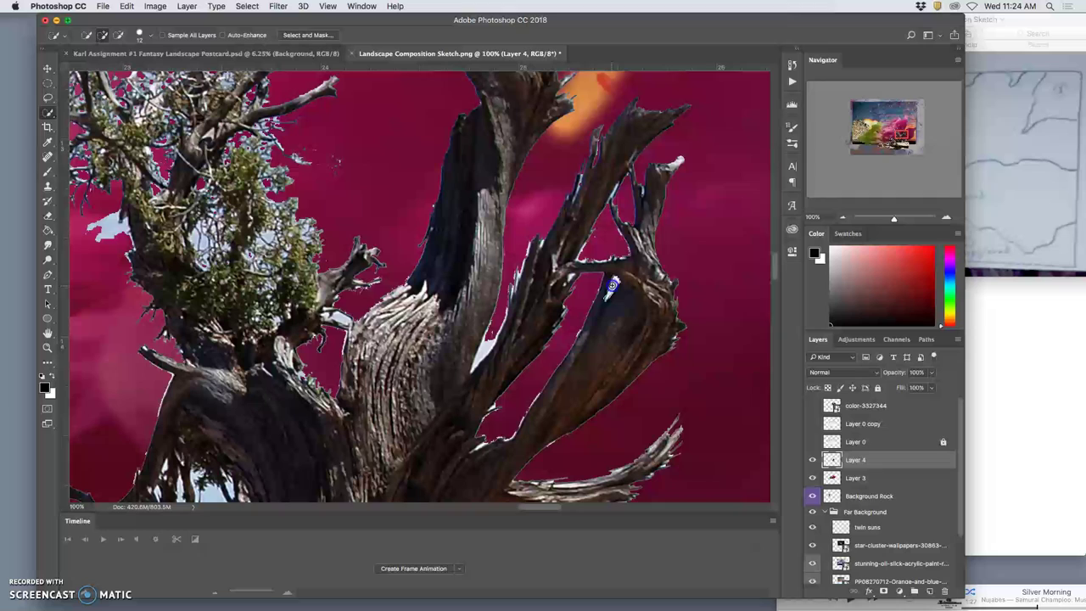
Select the light-blue sky gaps by the branches and foliage, delete them, and deselect.
mouse_move(614, 280)
left_mouse_down()
mouse_move(611, 306)
mouse_move(611, 295)
left_mouse_up()
mouse_move(484, 342)
left_mouse_down()
mouse_move(516, 308)
mouse_move(487, 351)
mouse_move(524, 249)
left_mouse_up()
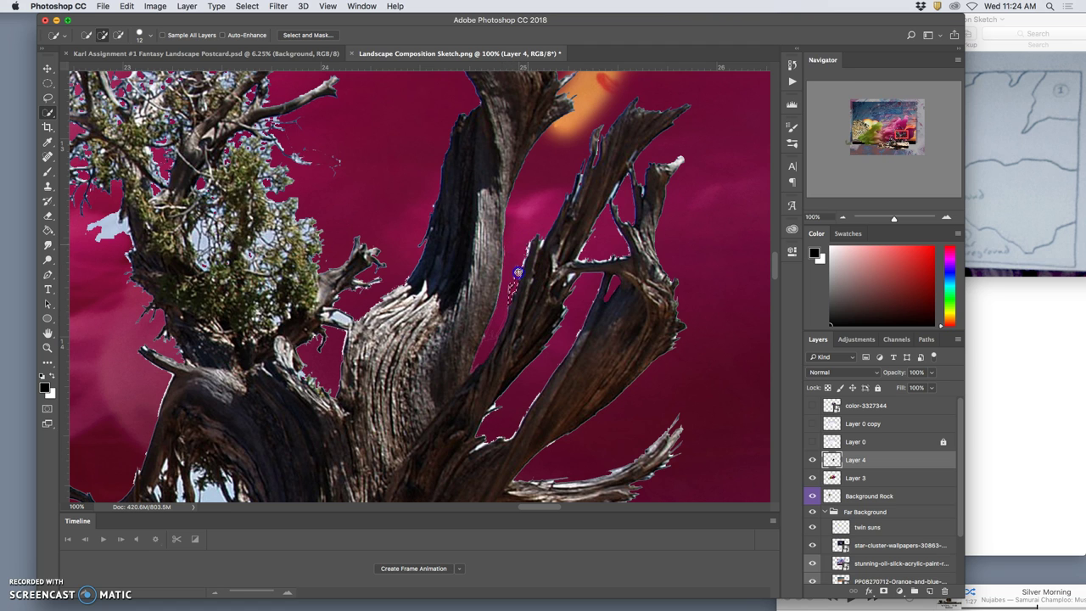
mouse_move(508, 289)
left_mouse_down()
mouse_move(505, 340)
mouse_move(550, 318)
mouse_move(363, 282)
mouse_move(337, 317)
left_mouse_up()
mouse_move(116, 212)
left_mouse_down()
mouse_move(116, 241)
mouse_move(129, 235)
mouse_move(130, 252)
left_mouse_up()
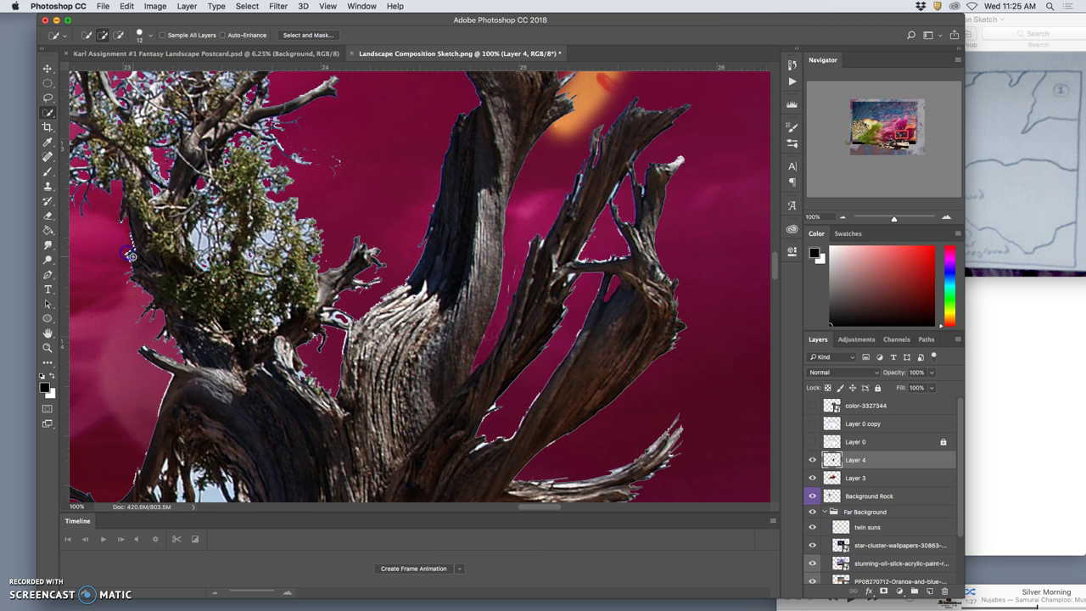
mouse_move(175, 303)
left_mouse_down()
mouse_move(345, 338)
mouse_move(376, 285)
left_mouse_up()
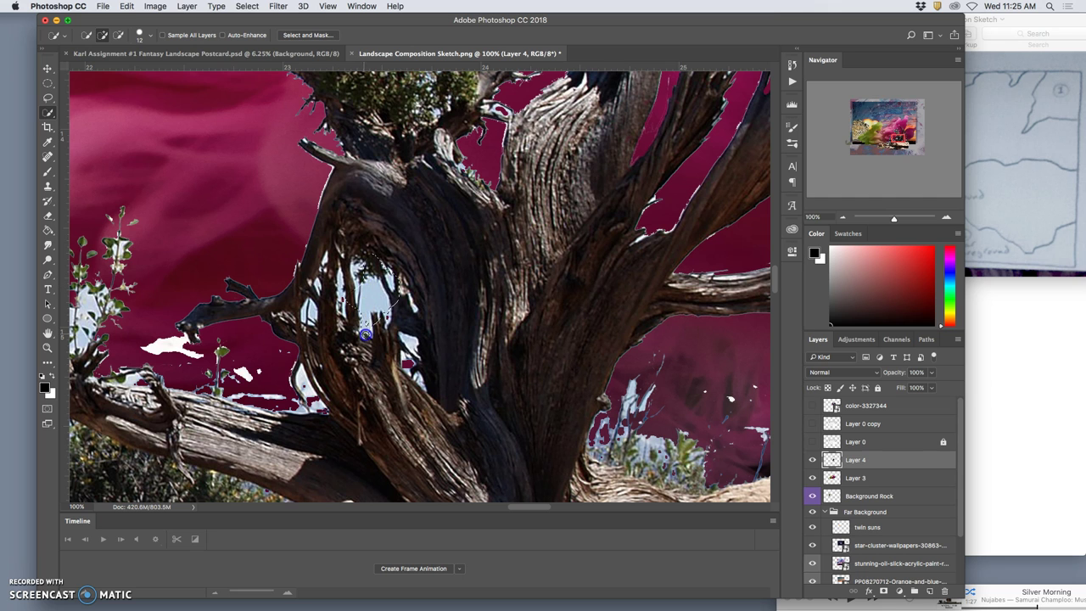
key("Delete")
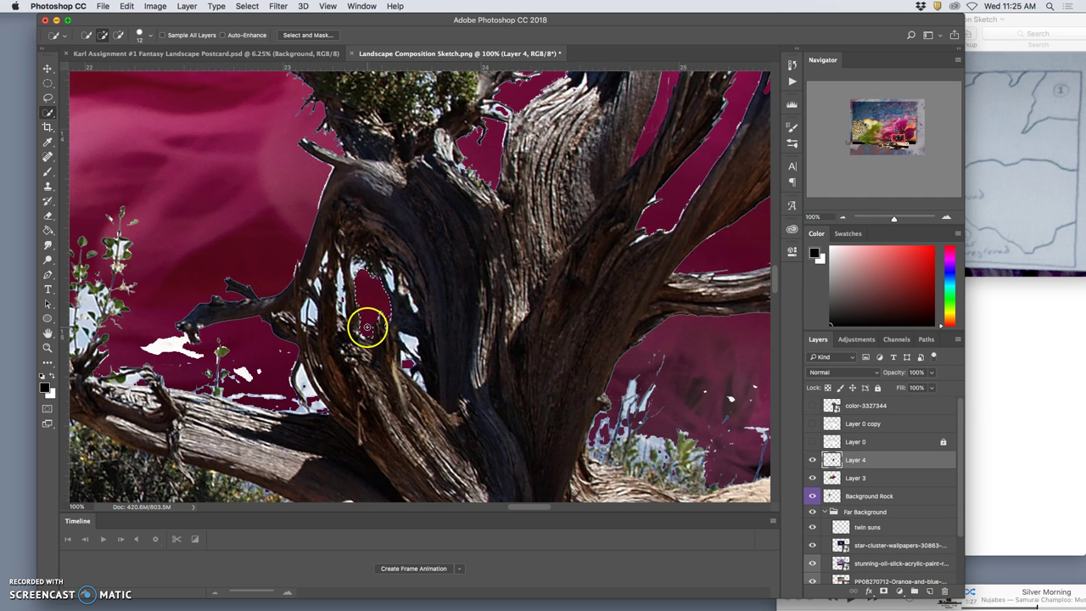
key("super+d")
key("super+minus")
key("super+minus")
key("super+minus")
key("super+minus")
key("super+minus")
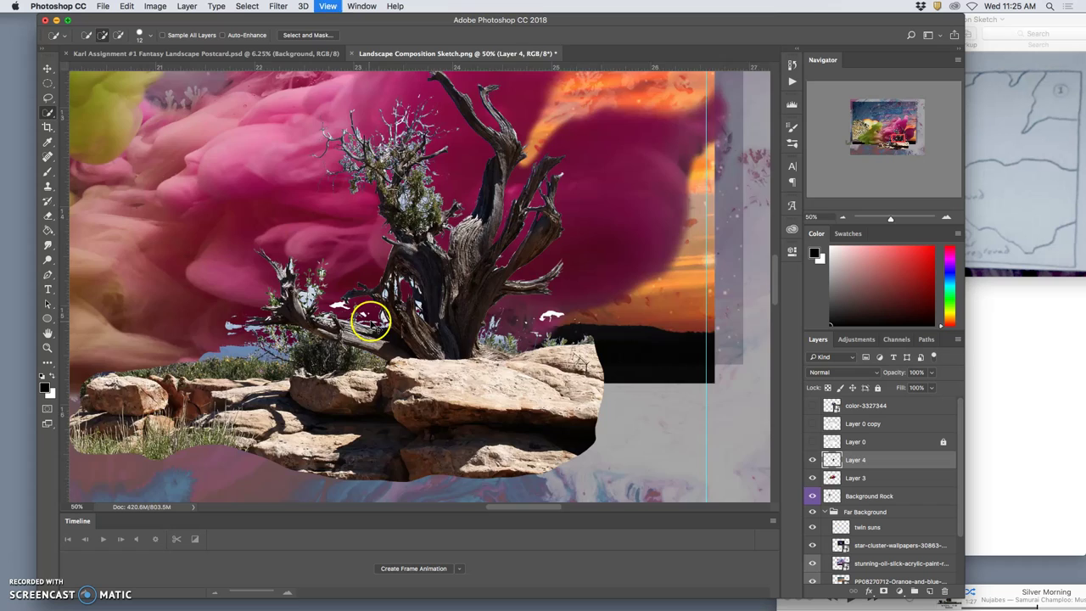
Give Layer 3 and Layer 4 blue colour labels.
key("super+minus")
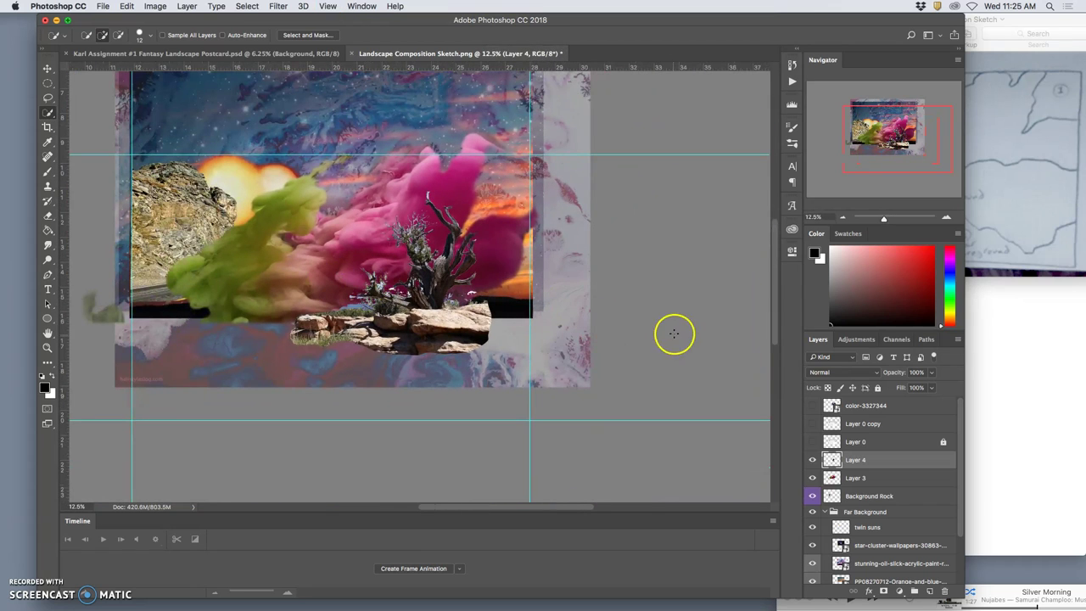
left_click(1010, 219)
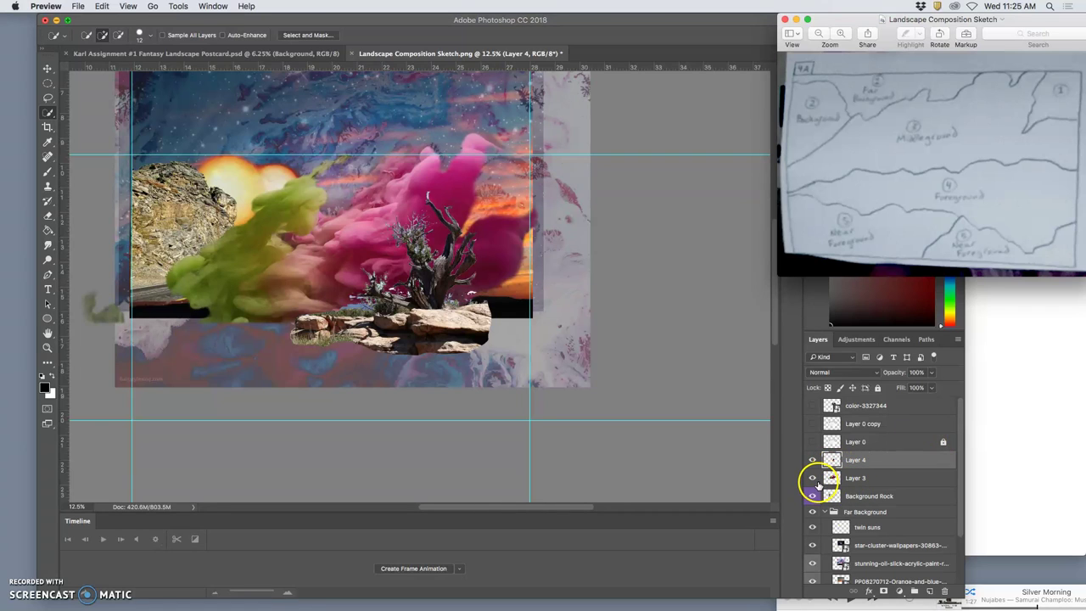
right_click(819, 479)
left_click(851, 567)
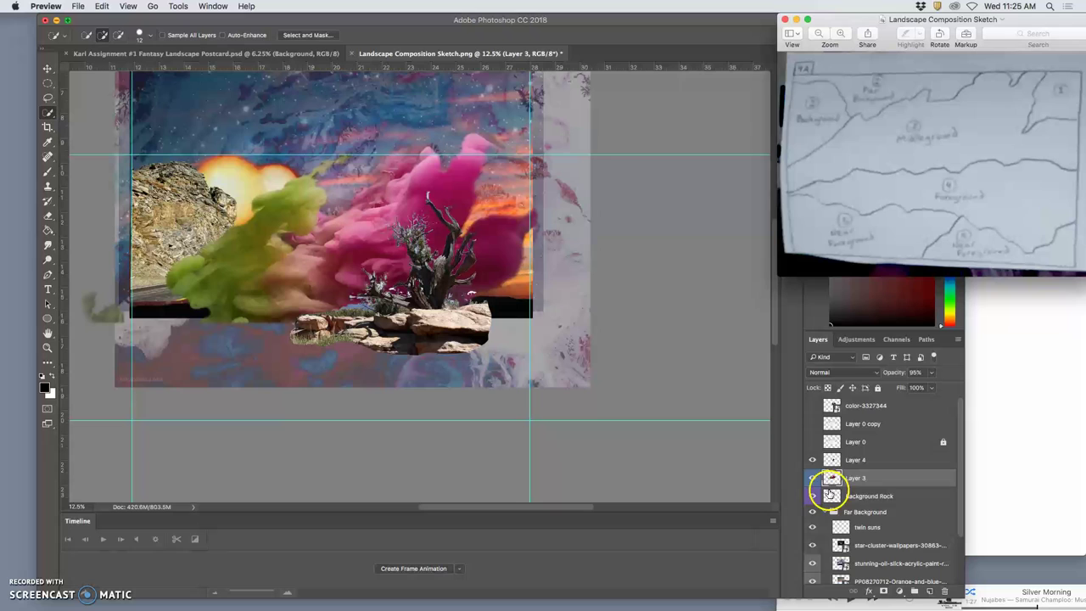
right_click(813, 460)
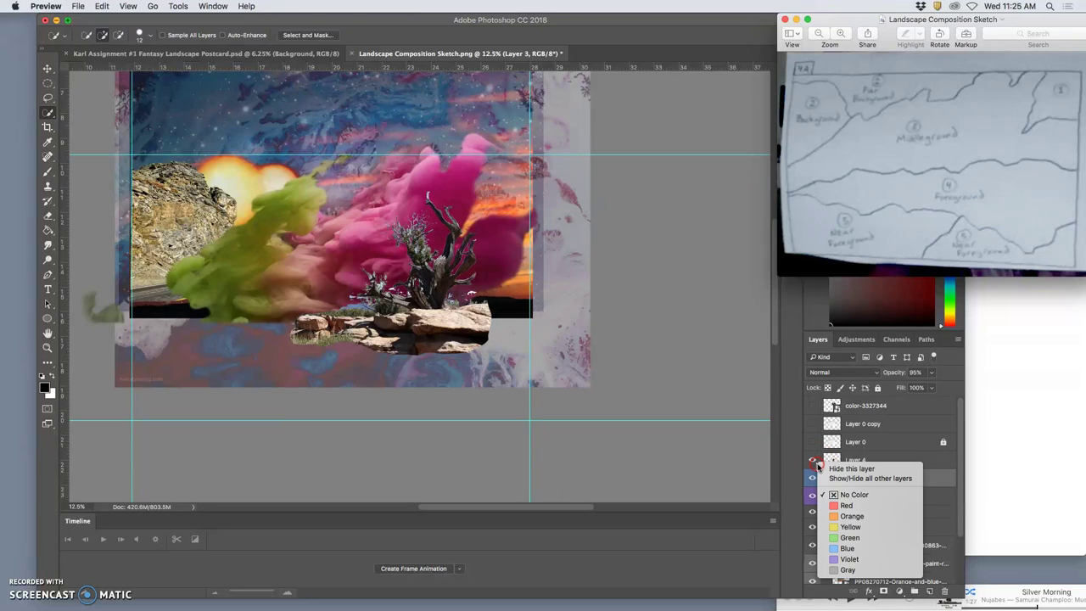
left_click(847, 548)
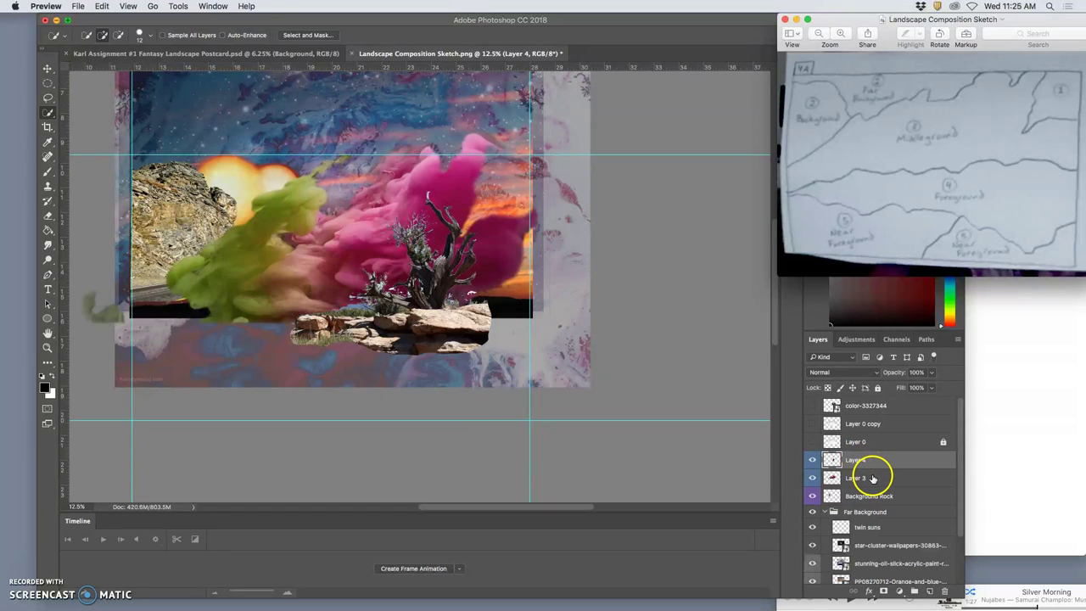
Group Layer 3 and Layer 4 and name the group Middle Ground Cloud and Tree.
left_click(870, 479)
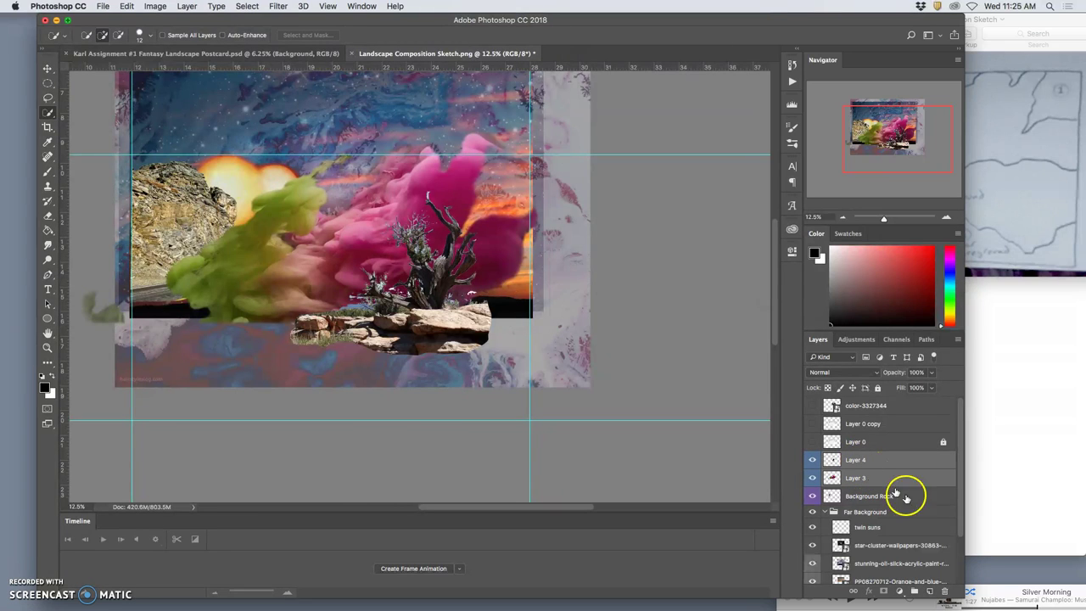
left_click(914, 591)
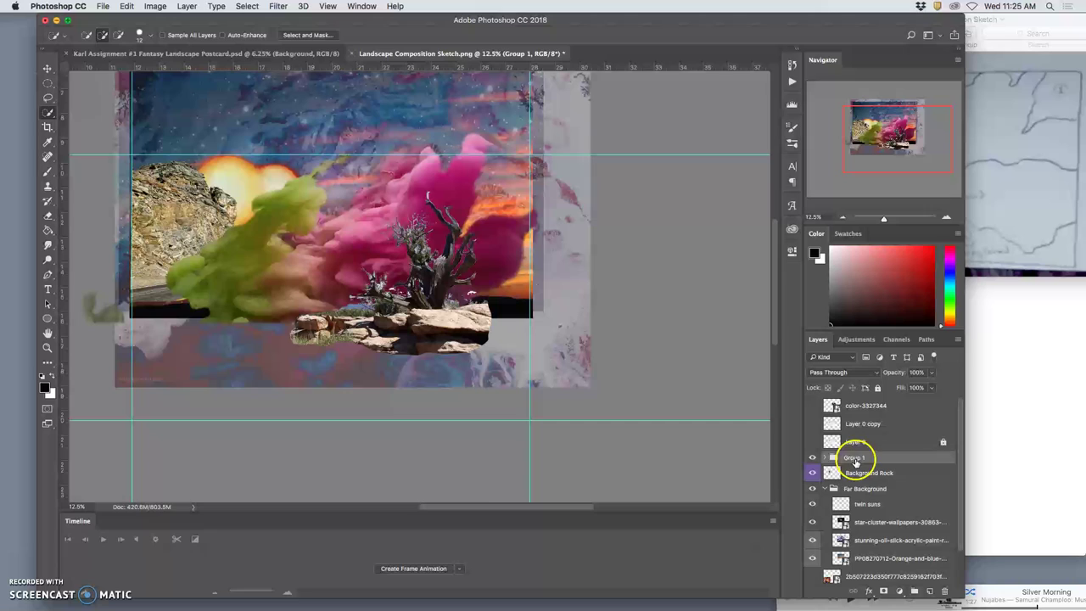
double_click(855, 459)
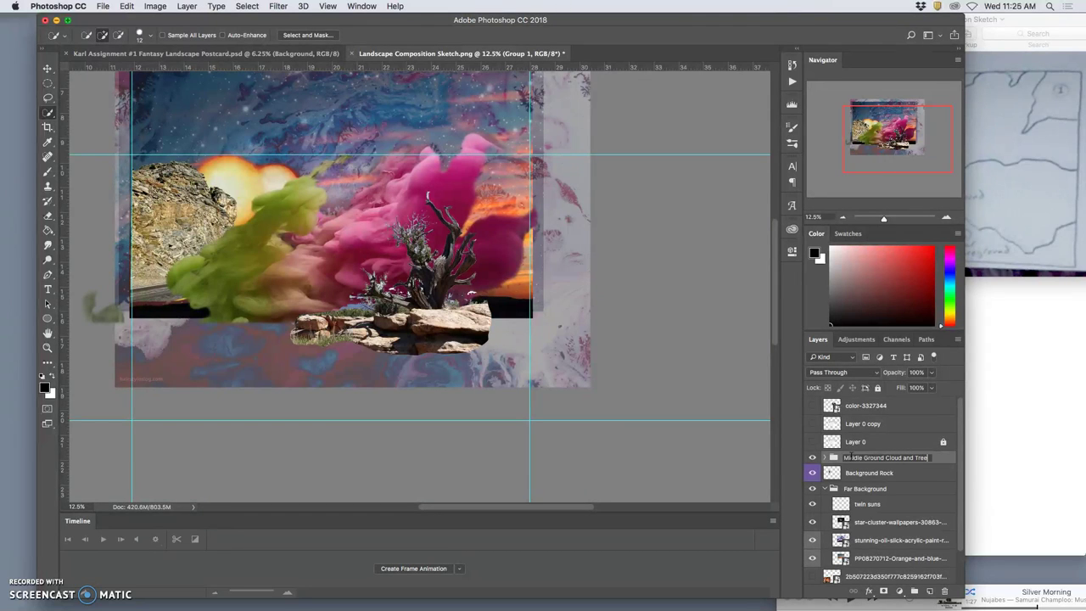
key("Return")
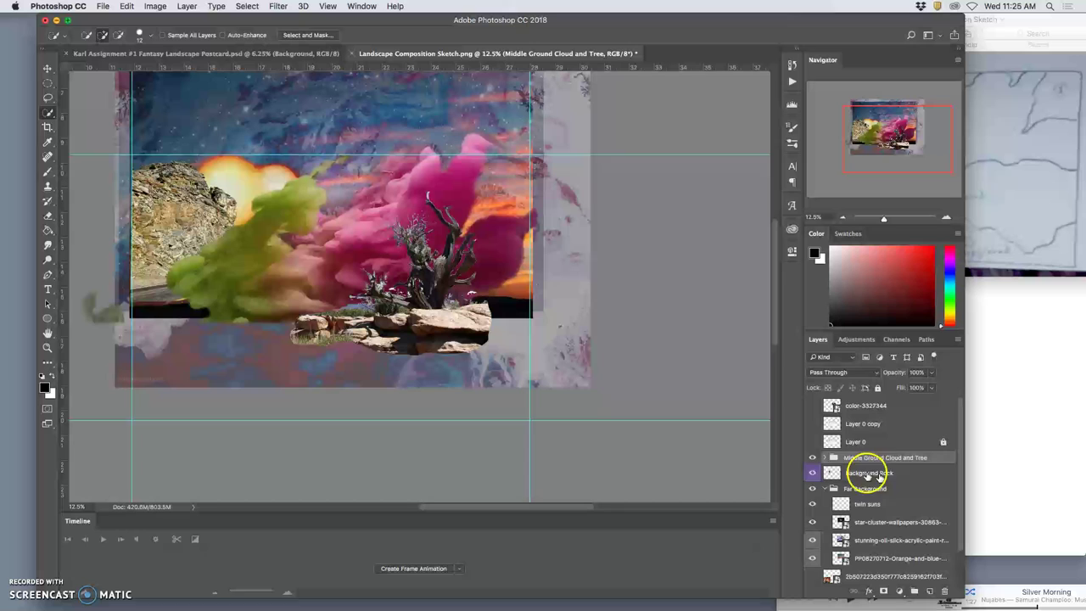
Label the new group blue and collapse the Far Background group.
right_click(825, 465)
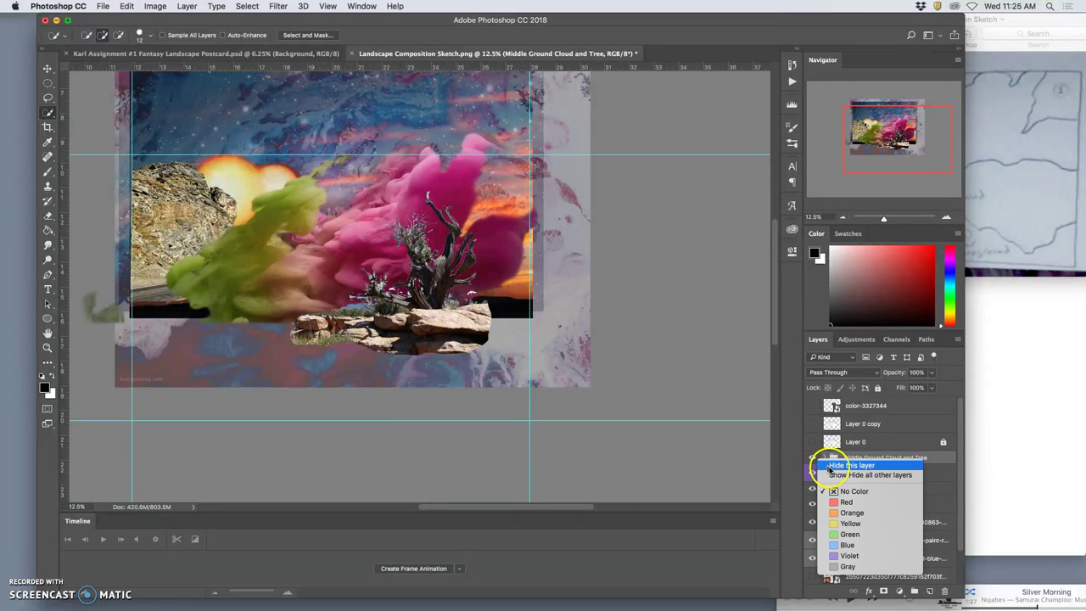
left_click(874, 546)
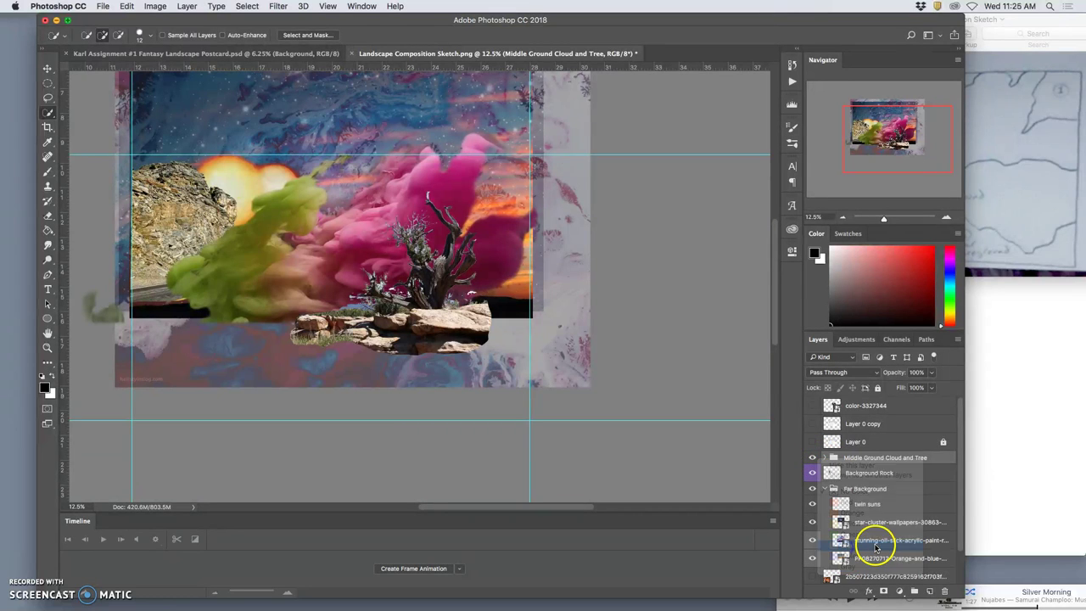
right_click(815, 489)
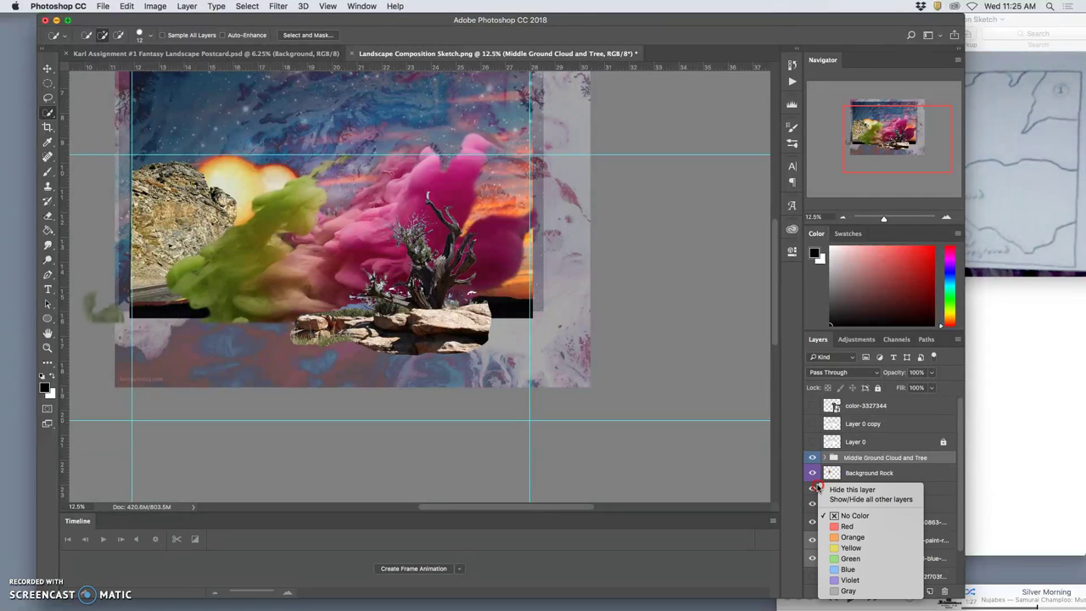
left_click(861, 489)
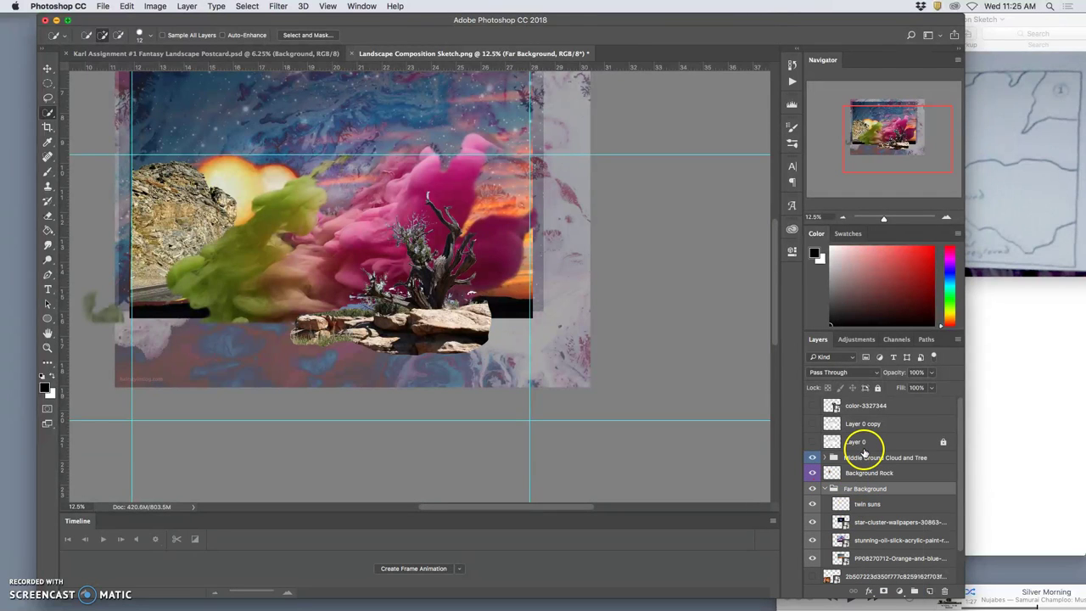
left_click(864, 455)
left_click(824, 489)
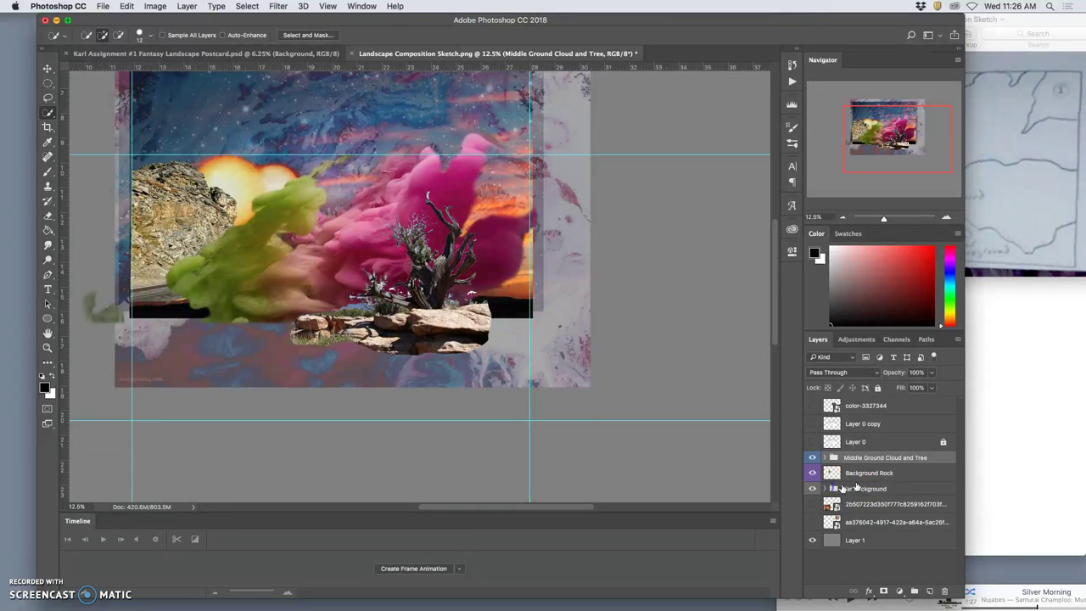
Open the 4. Foreground water/jello folder inside the Assignment #1 project folder in Finder.
left_click(1011, 455)
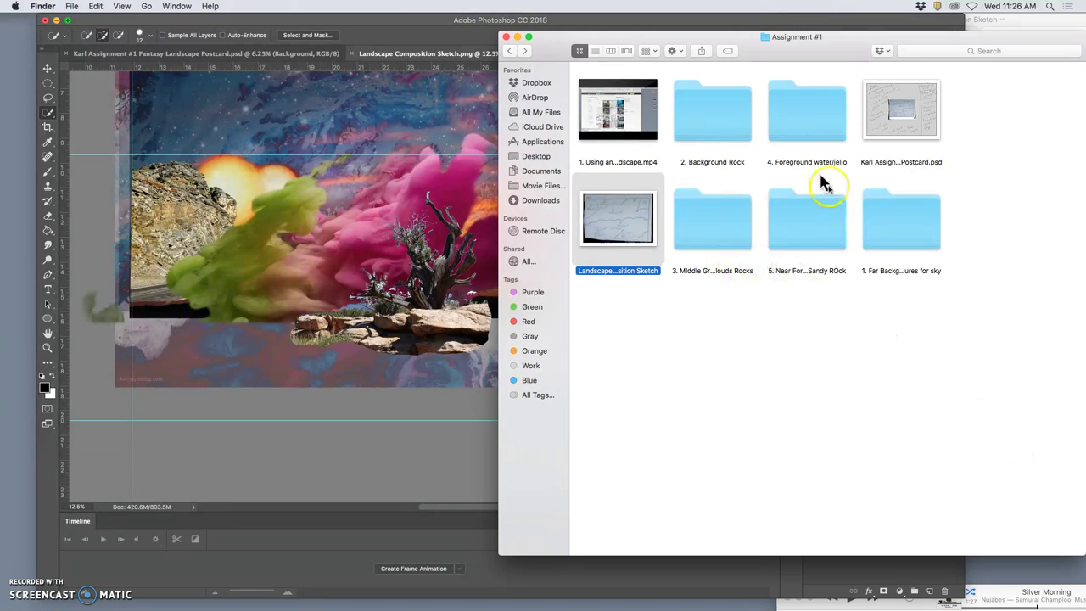
left_click(803, 130)
double_click(803, 130)
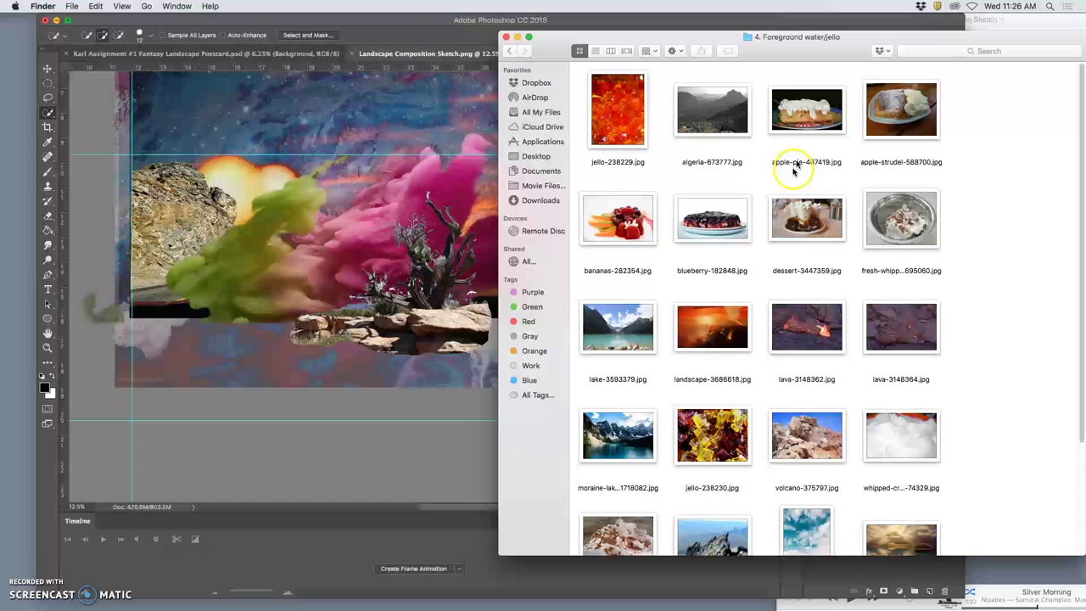
Make the Layer 0 and Layer 0 copy sketch overlays visible again in Photoshop.
left_click(388, 355)
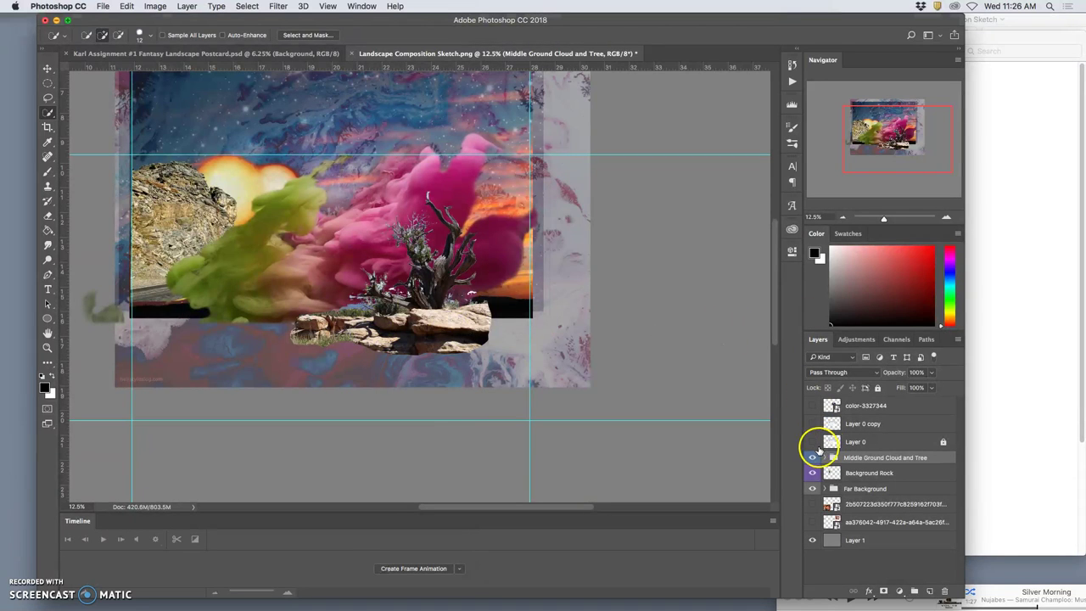
left_click(813, 442)
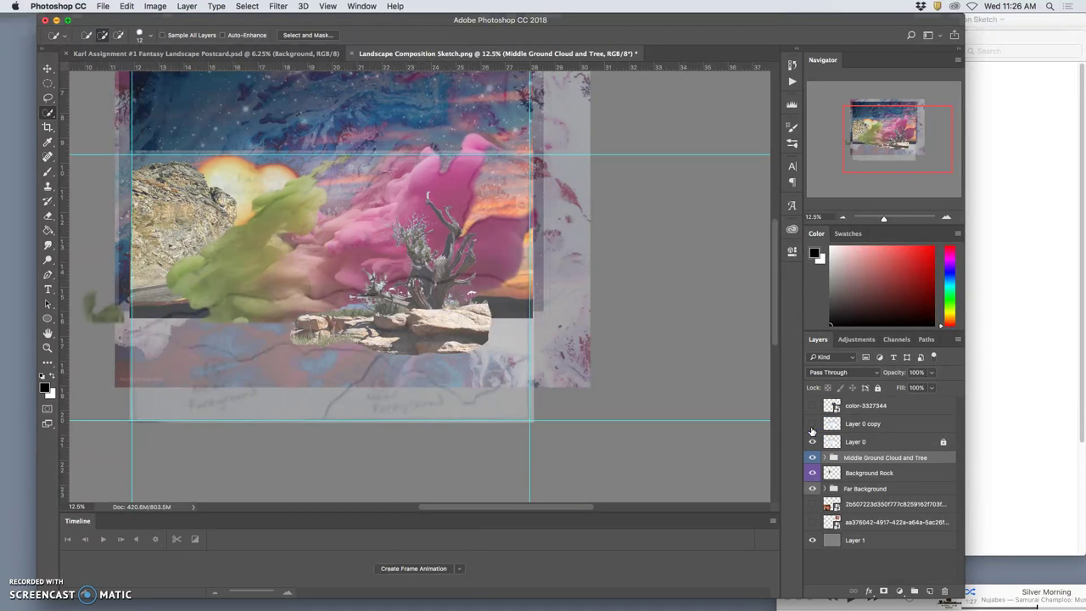
left_click(813, 424)
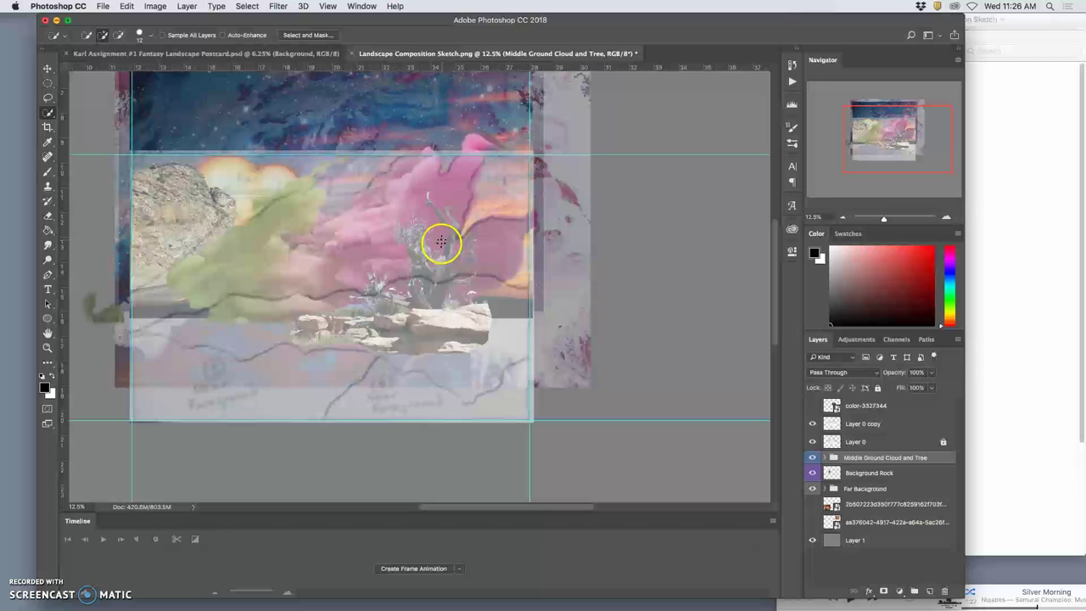
left_click(997, 365)
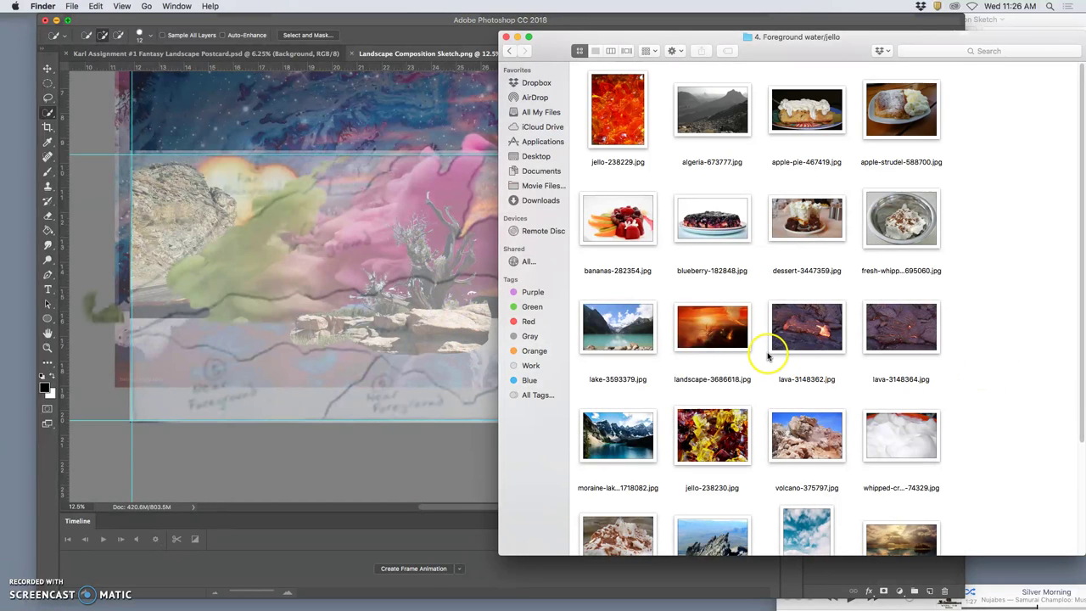
Place jello-238230.jpg into the composition and shrink it to a small patch.
left_click(728, 433)
left_click_drag(728, 433, 420, 293)
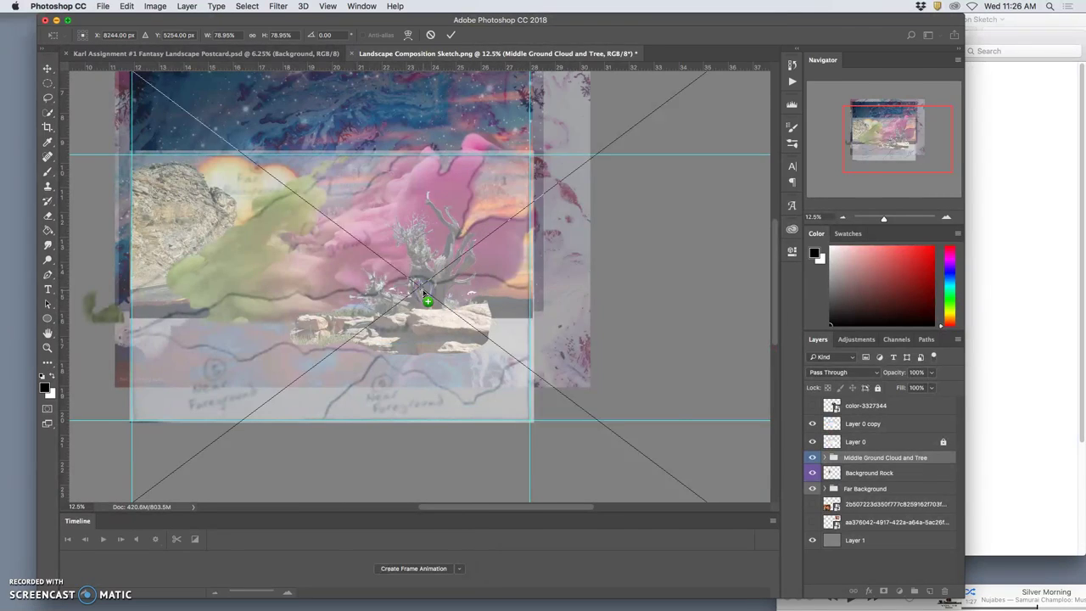
key("super+minus")
key("super+minus")
key("super+minus")
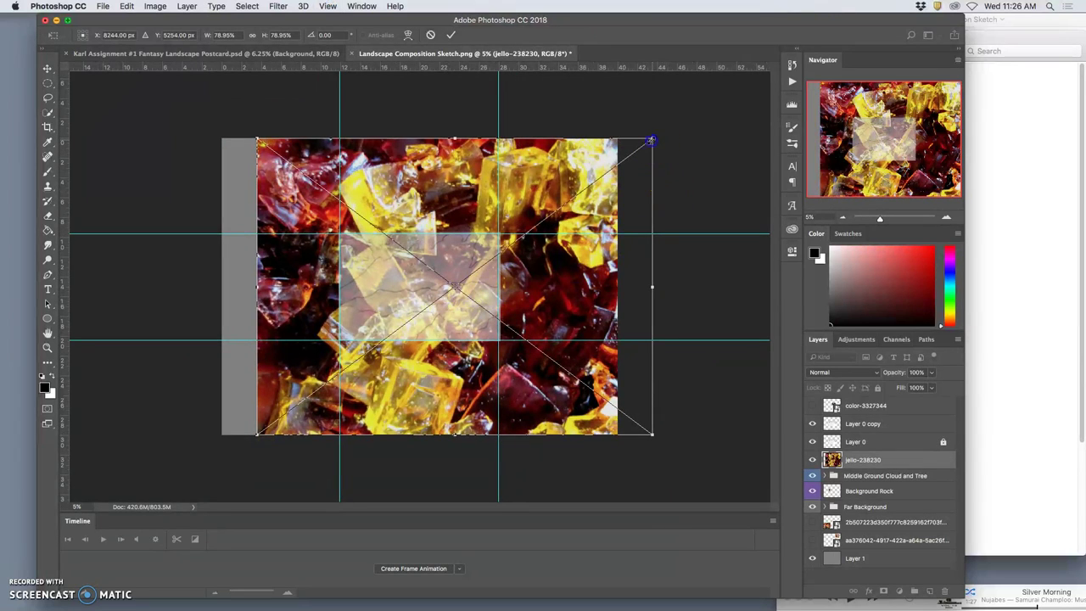
left_click_drag(651, 140, 489, 293)
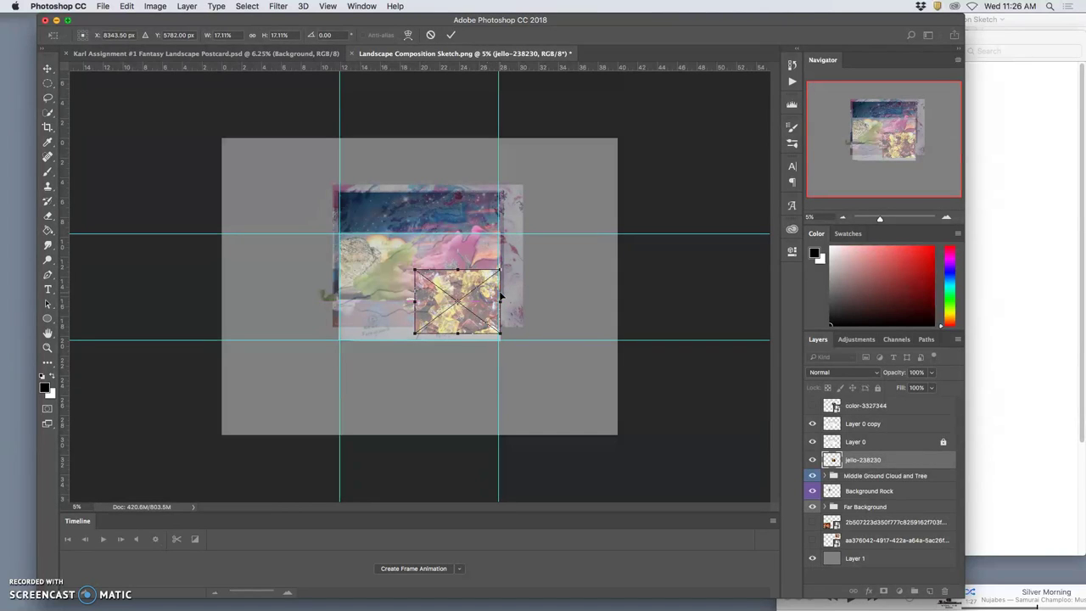
key("Return")
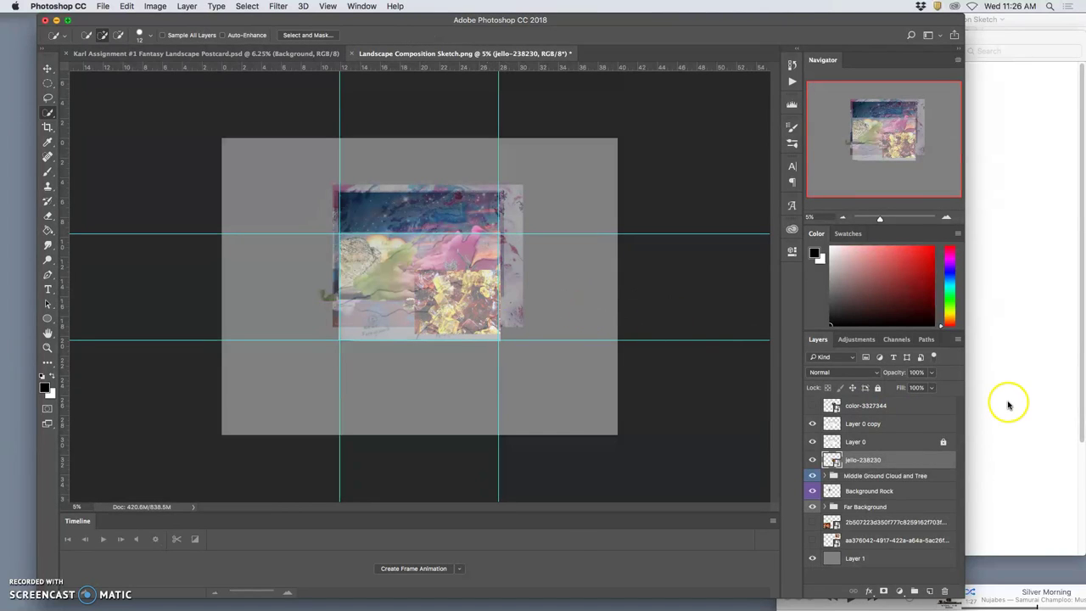
Place jello-238229.jpg into the composition, scaled down to about 45%.
left_click(1008, 404)
left_click_drag(635, 122, 403, 284)
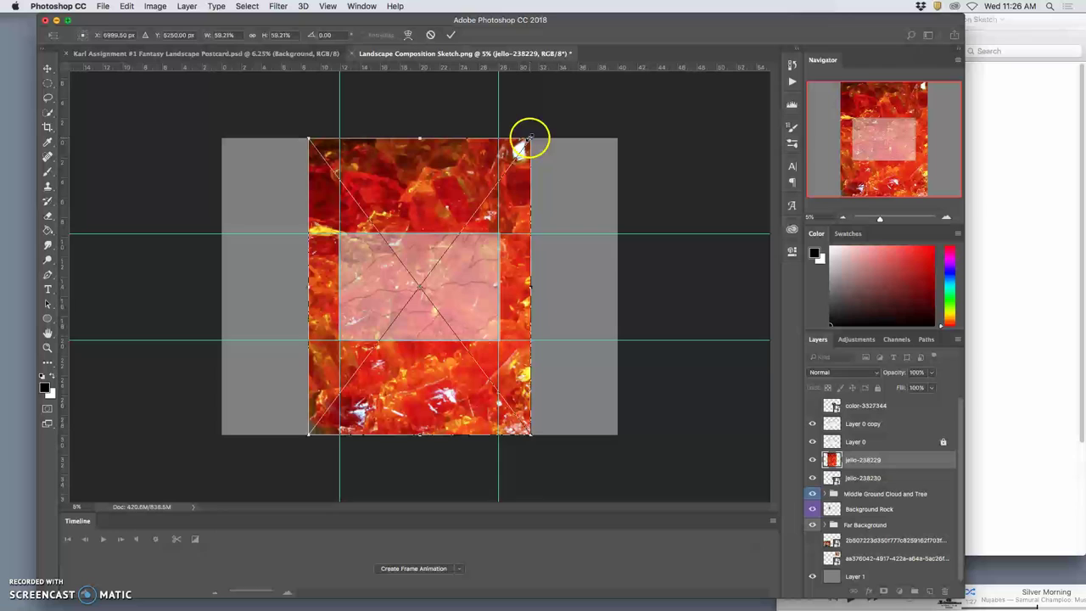
left_click_drag(529, 137, 495, 167)
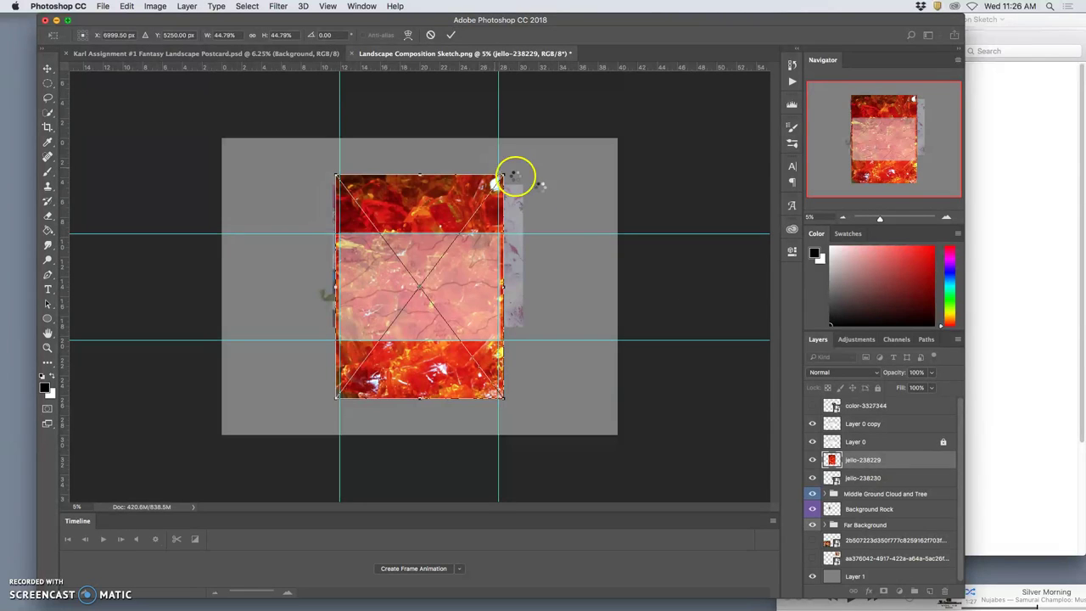
key("Return")
key("w")
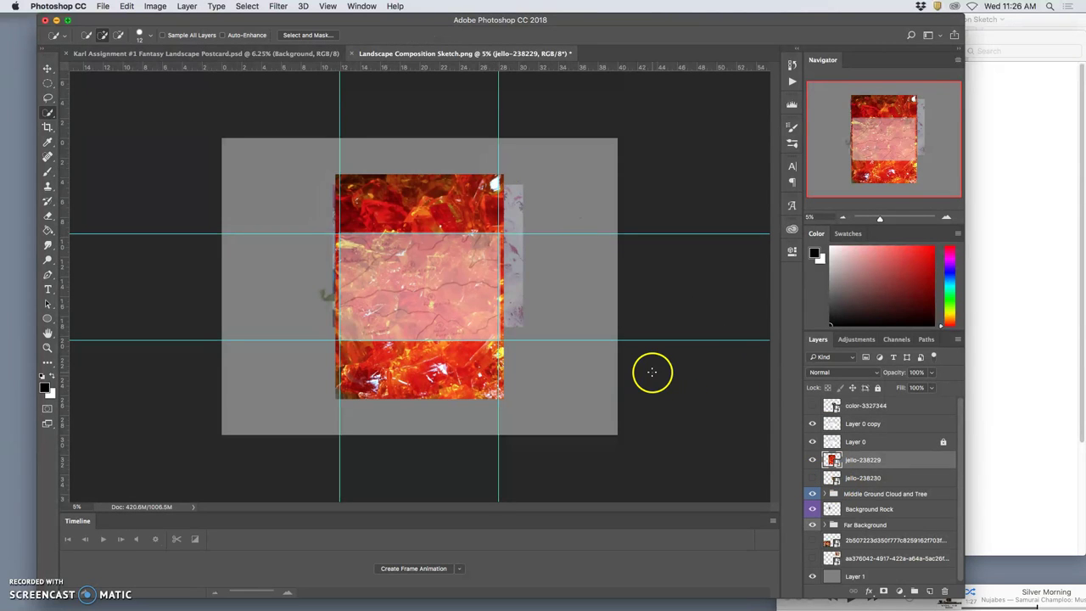
Lasso-trace the jello-238229 layer along the sketch's horizon line, right to left and back.
key("super+equal")
key("super+equal")
key("super+equal")
key("super+equal")
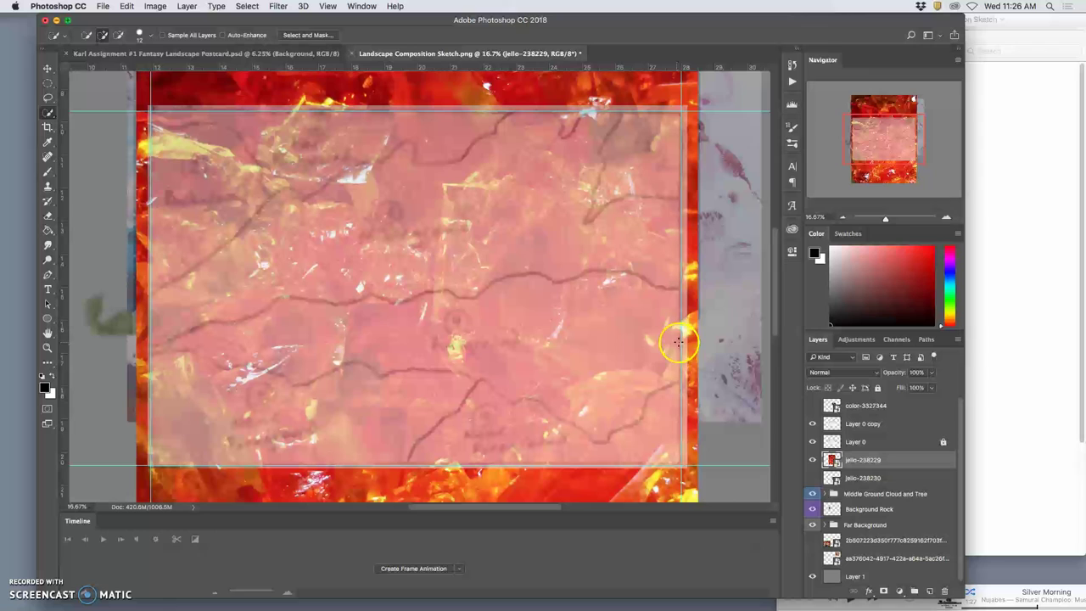
scroll(670, 339, "right", 2)
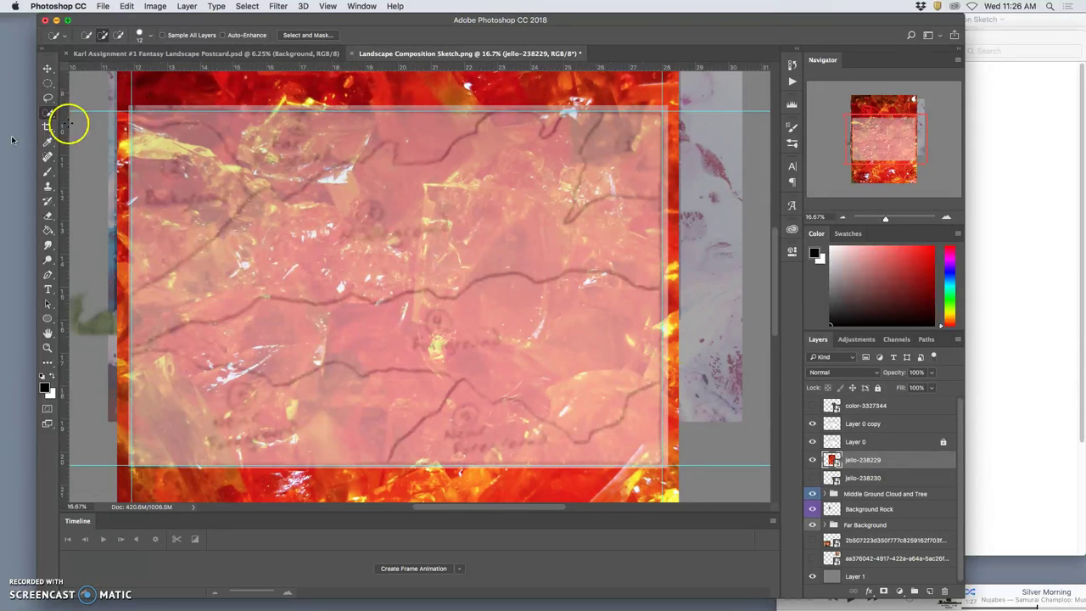
left_click(48, 97)
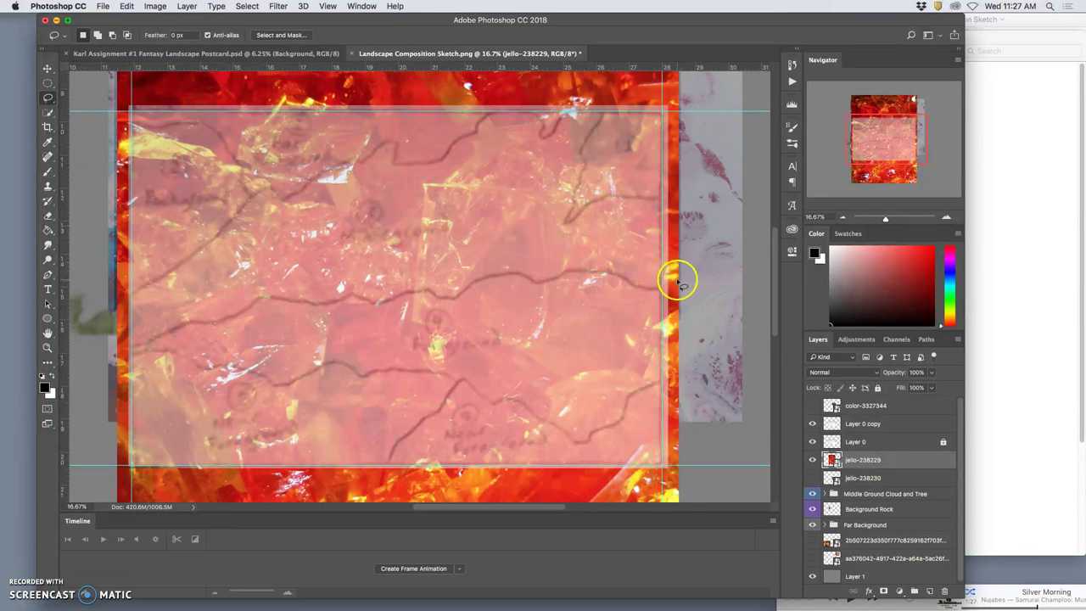
left_click_drag(628, 278, 593, 267)
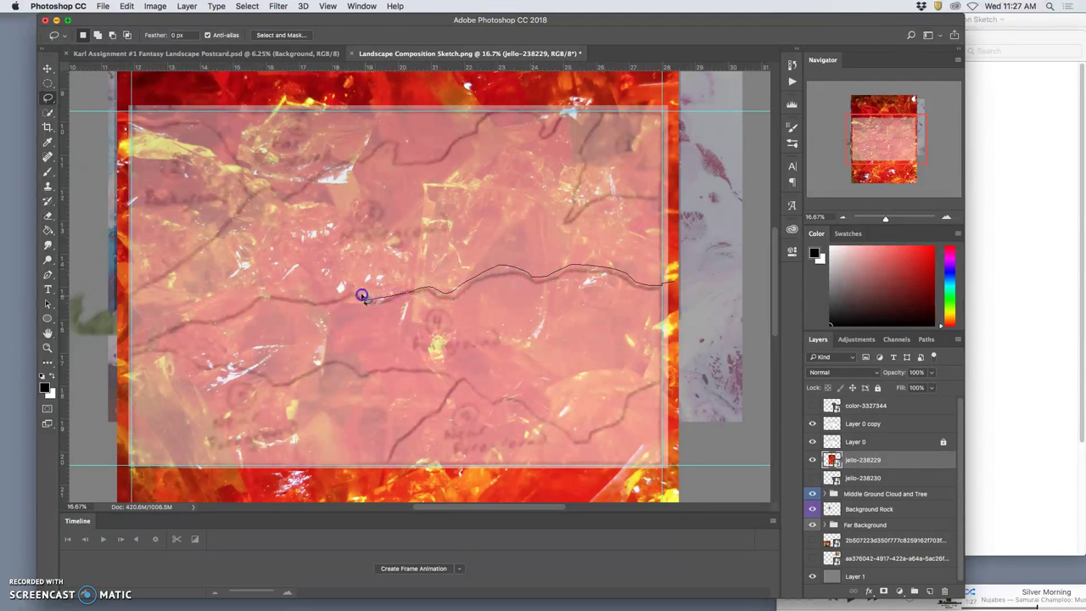
left_click_drag(346, 294, 295, 299)
left_click_drag(158, 352, 181, 358)
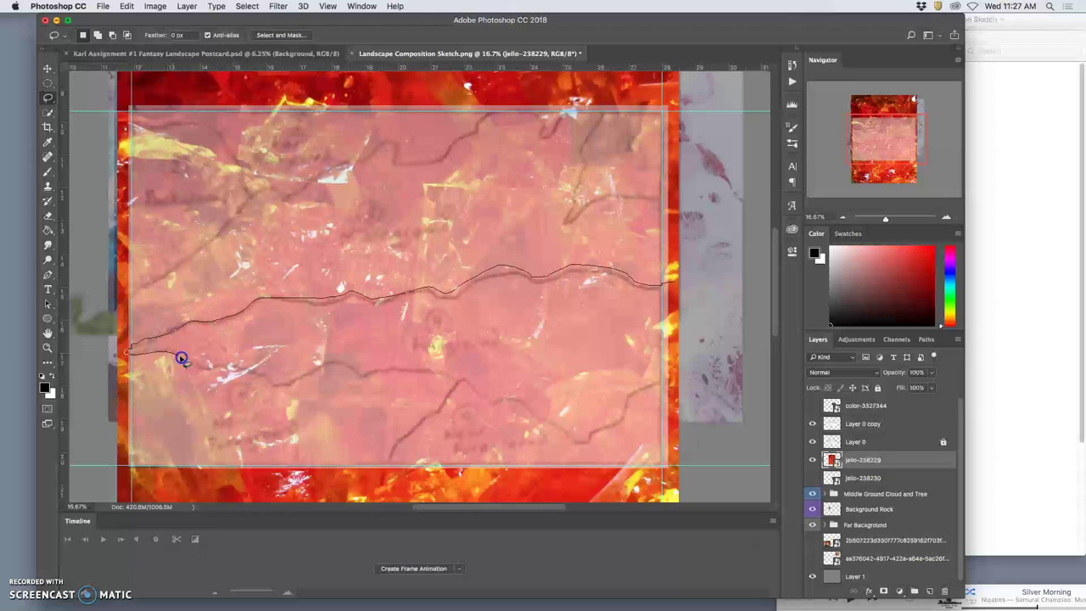